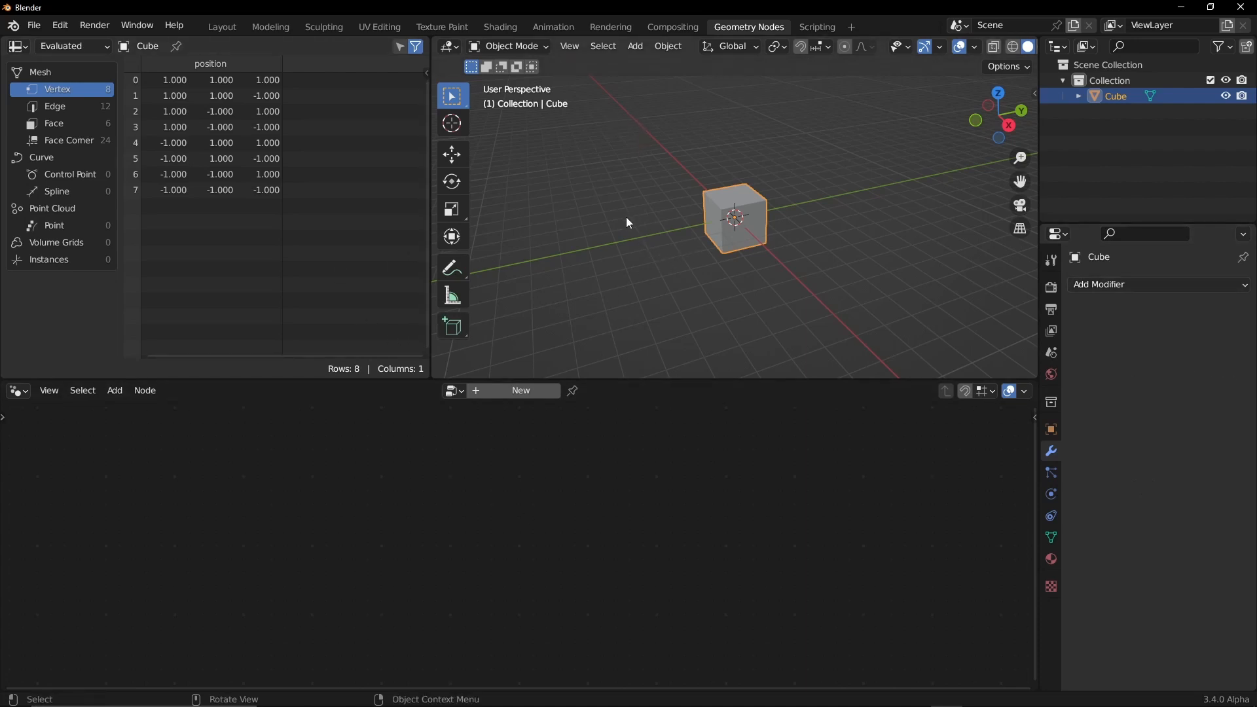
- Look through the volume, curve and other object types that can be added, with the 3D viewport maximized
{"action": "middle_click_drag", "start_coordinate": [744, 216], "coordinate": [766, 181], "text": "ctrl"}
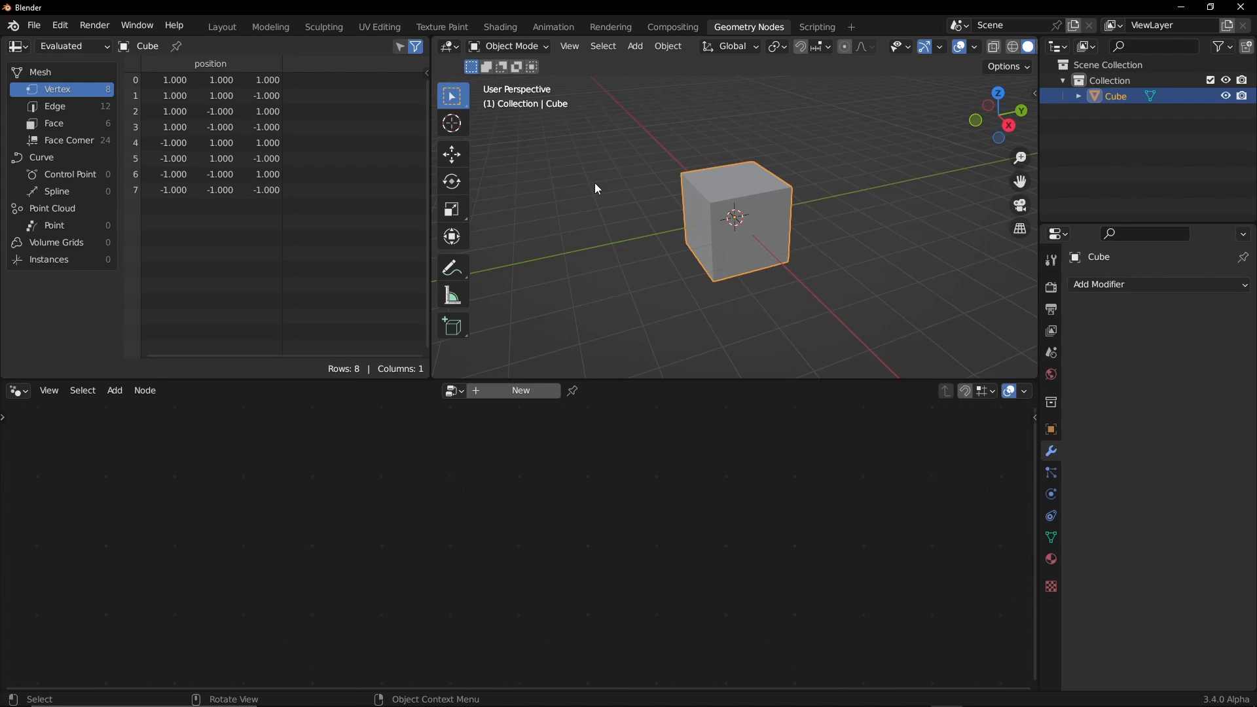
{"action": "key", "text": "ctrl+space"}
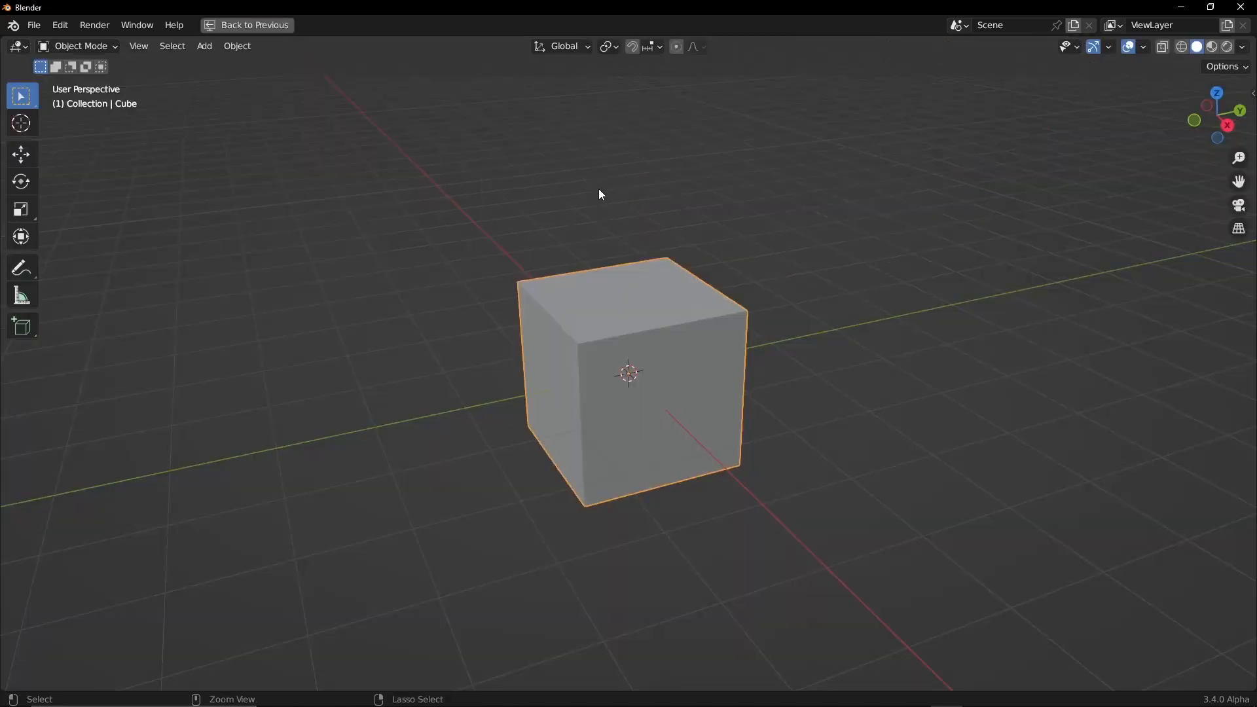
{"action": "middle_click_drag", "start_coordinate": [637, 222], "coordinate": [684, 152], "text": "ctrl"}
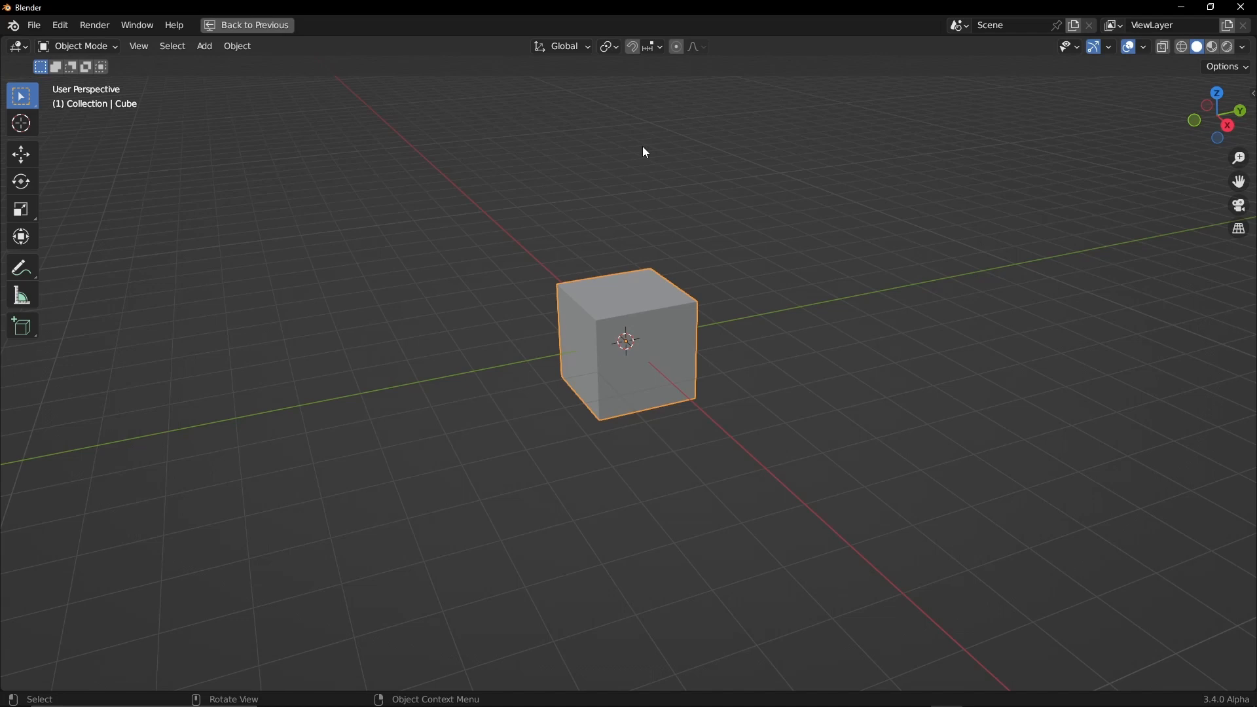
{"action": "key", "text": "shift+a"}
{"action": "mouse_move", "coordinate": [530, 161]}
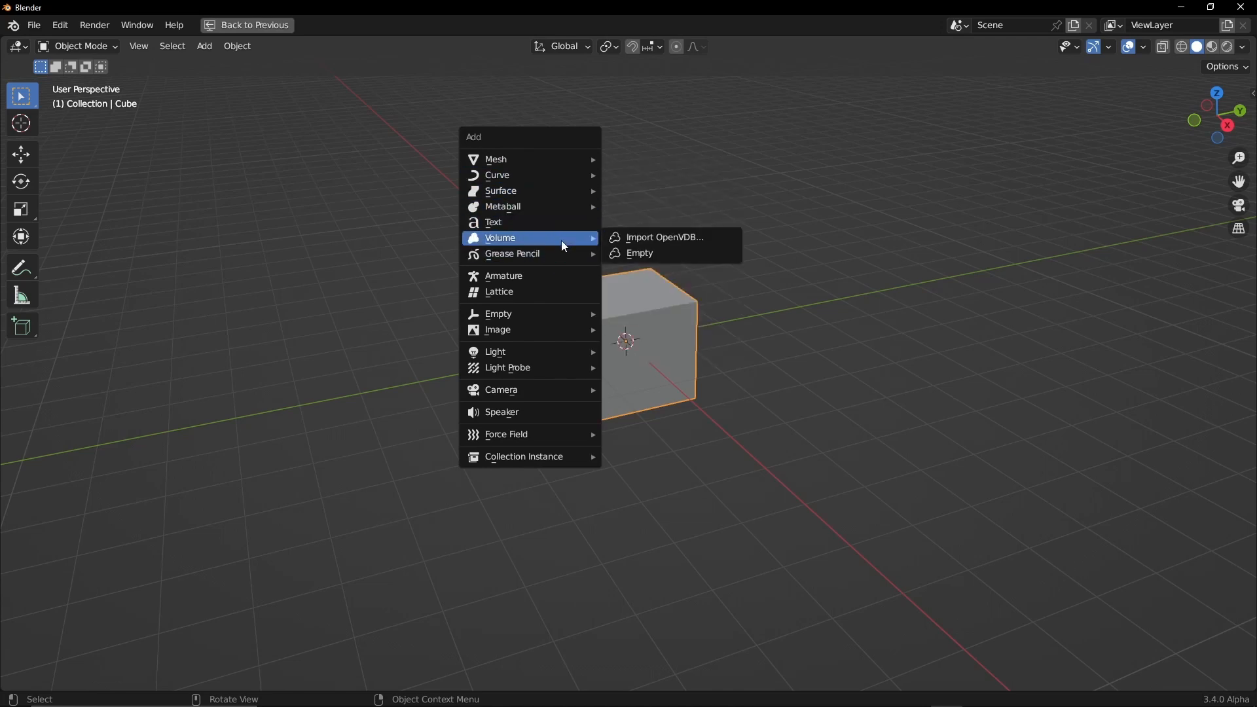
{"action": "left_click", "coordinate": [728, 212]}
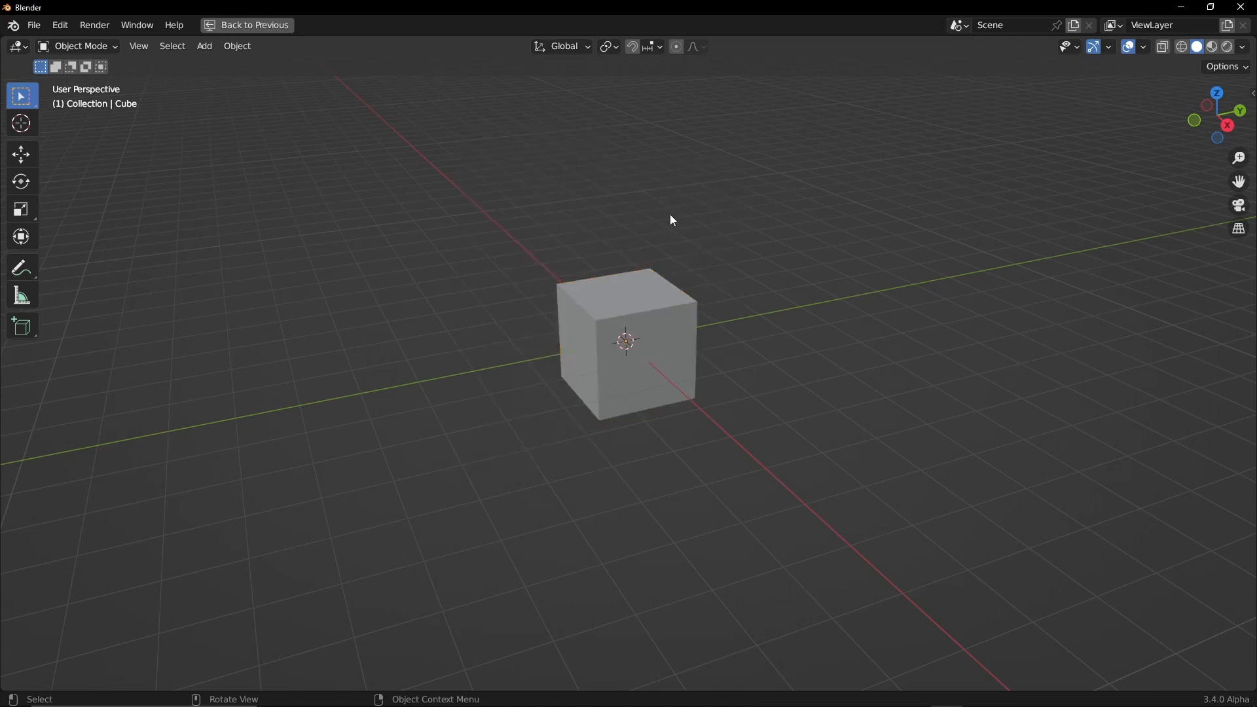
{"action": "key", "text": "shift+a"}
{"action": "mouse_move", "coordinate": [638, 212]}
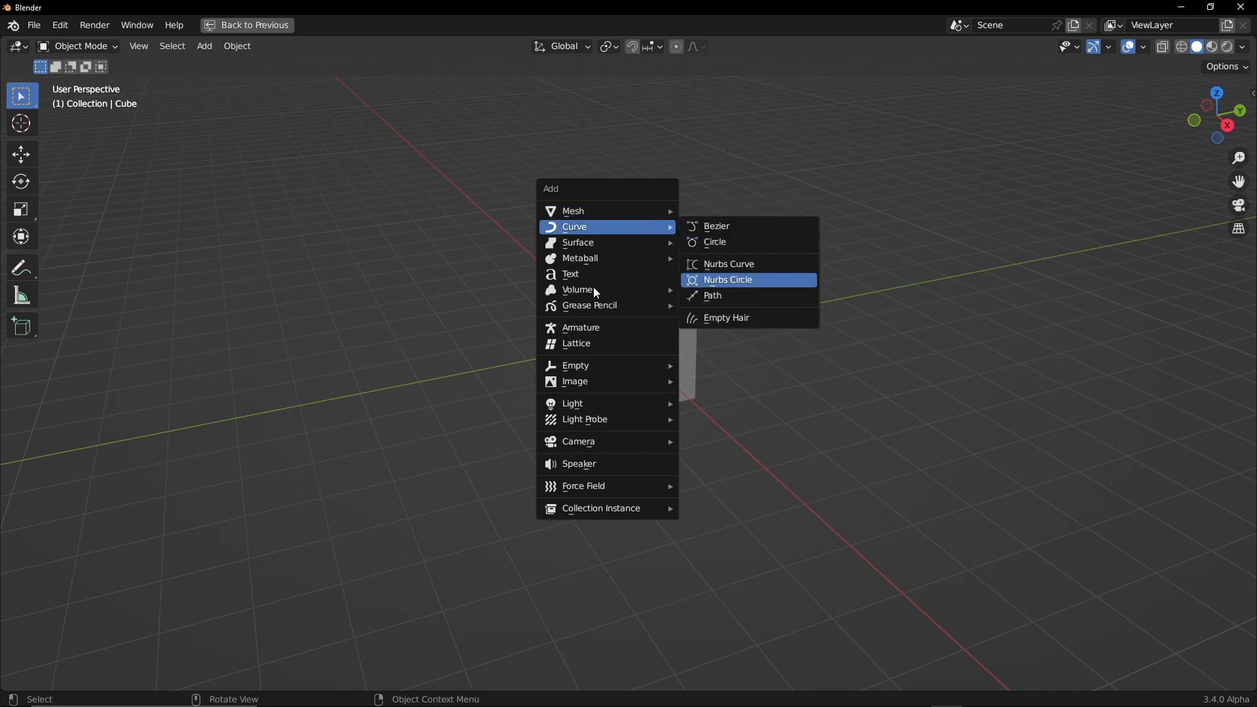
{"action": "mouse_move", "coordinate": [603, 291]}
{"action": "key", "text": "Escape"}
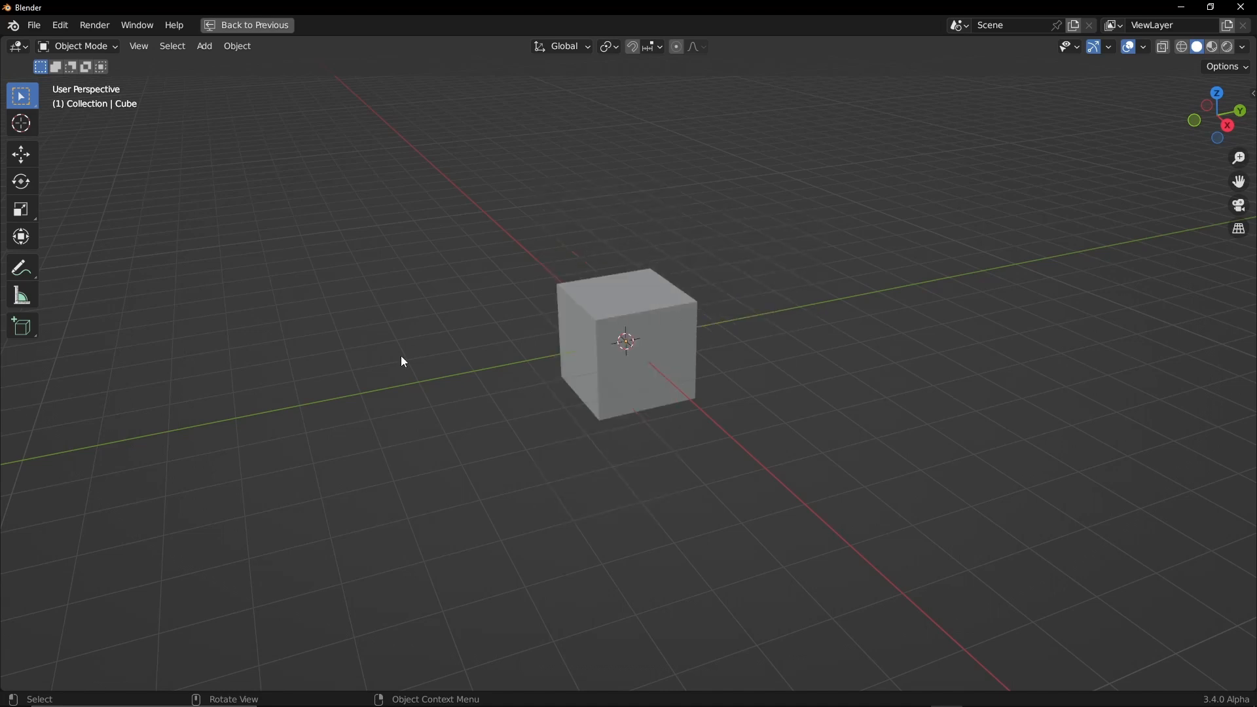
- Select the cube, restore the maximized viewport and switch to the Layout workspace
{"action": "left_click", "coordinate": [598, 289]}
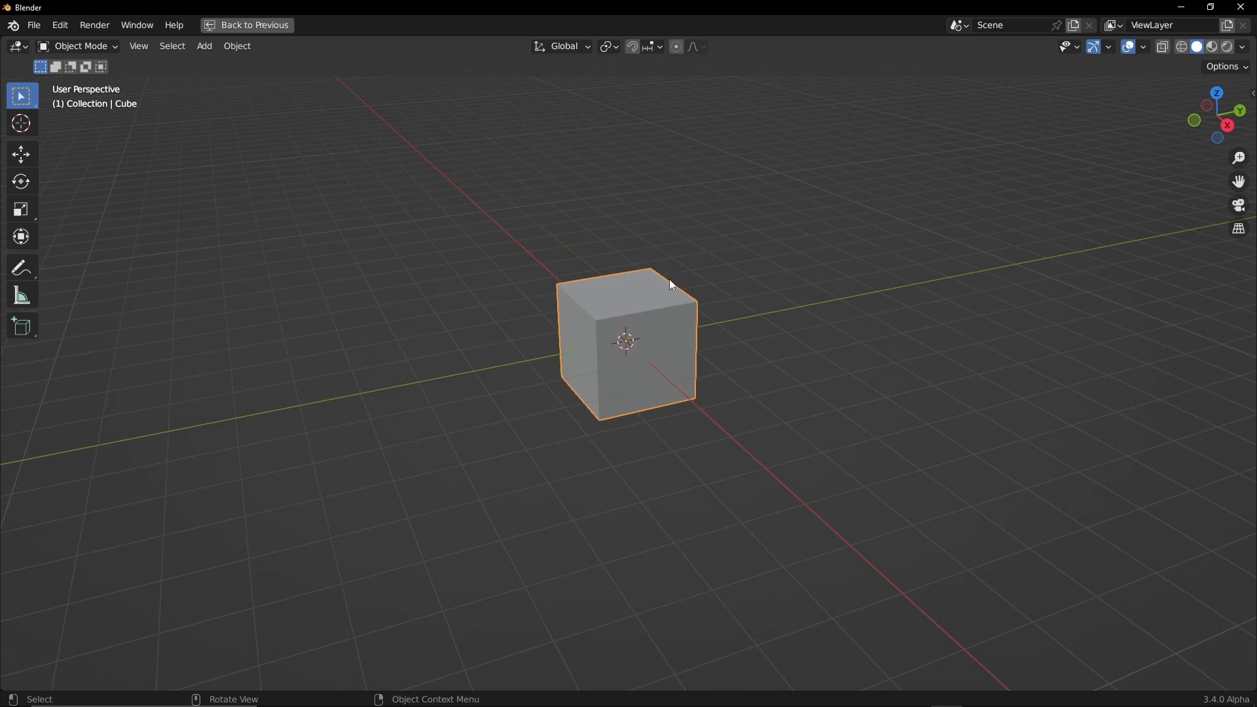
{"action": "middle_click_drag", "start_coordinate": [641, 294], "coordinate": [631, 251], "text": "shift"}
{"action": "key", "text": "n"}
{"action": "key", "text": "n"}
{"action": "key", "text": "ctrl+space"}
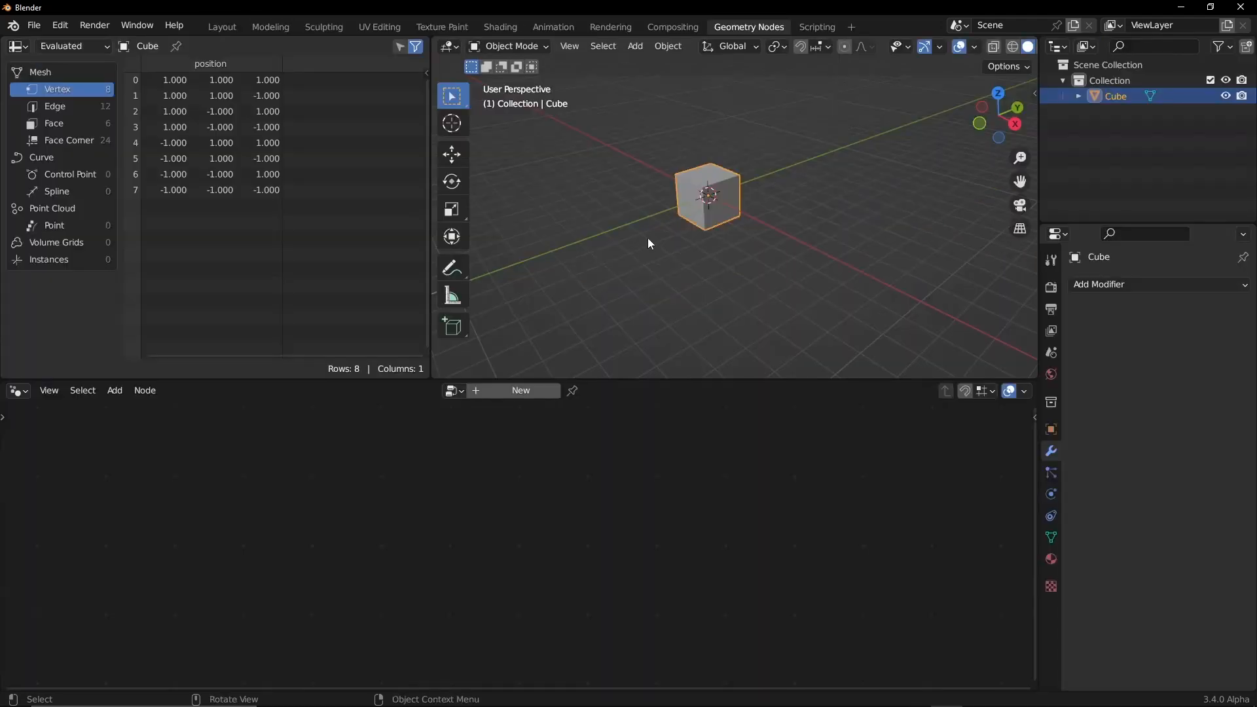
{"action": "left_click", "coordinate": [222, 27]}
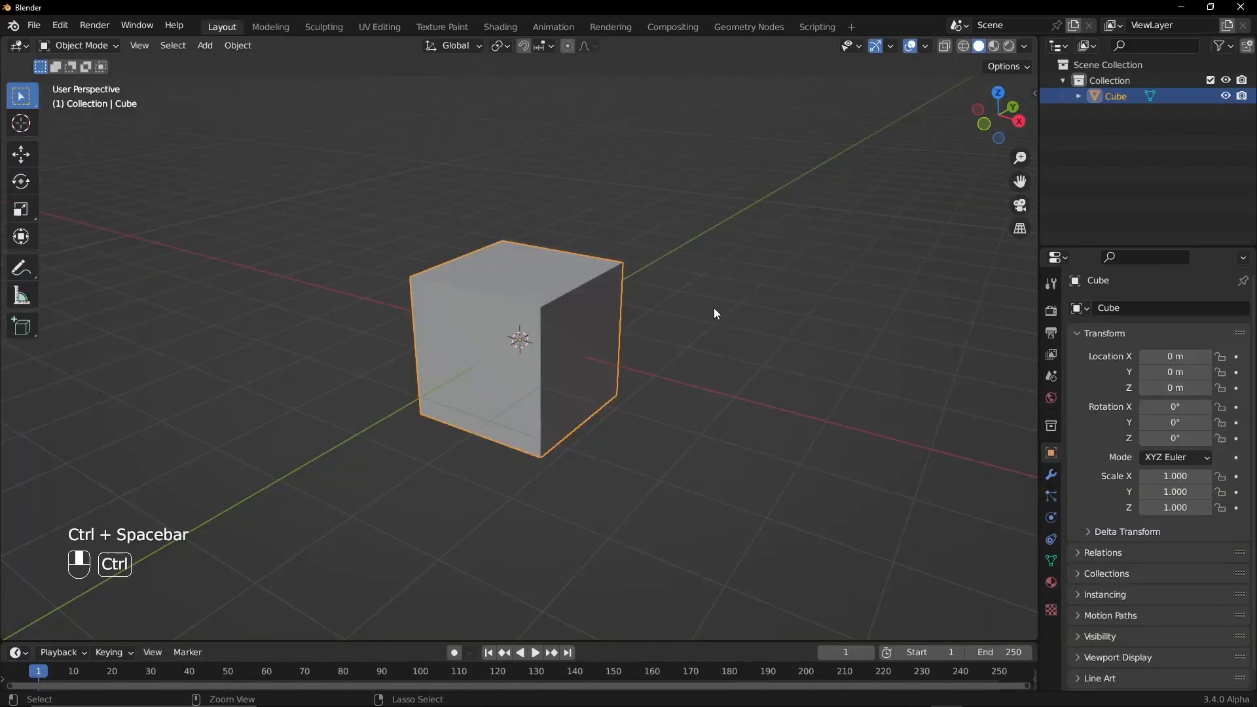
- Enlarge the Properties editor and show the cube's object data properties
{"action": "left_click_drag", "start_coordinate": [715, 309], "coordinate": [733, 292], "text": "ctrl+alt"}
{"action": "left_click_drag", "start_coordinate": [1122, 250], "coordinate": [1122, 139]}
{"action": "left_click_drag", "start_coordinate": [1038, 300], "coordinate": [925, 302]}
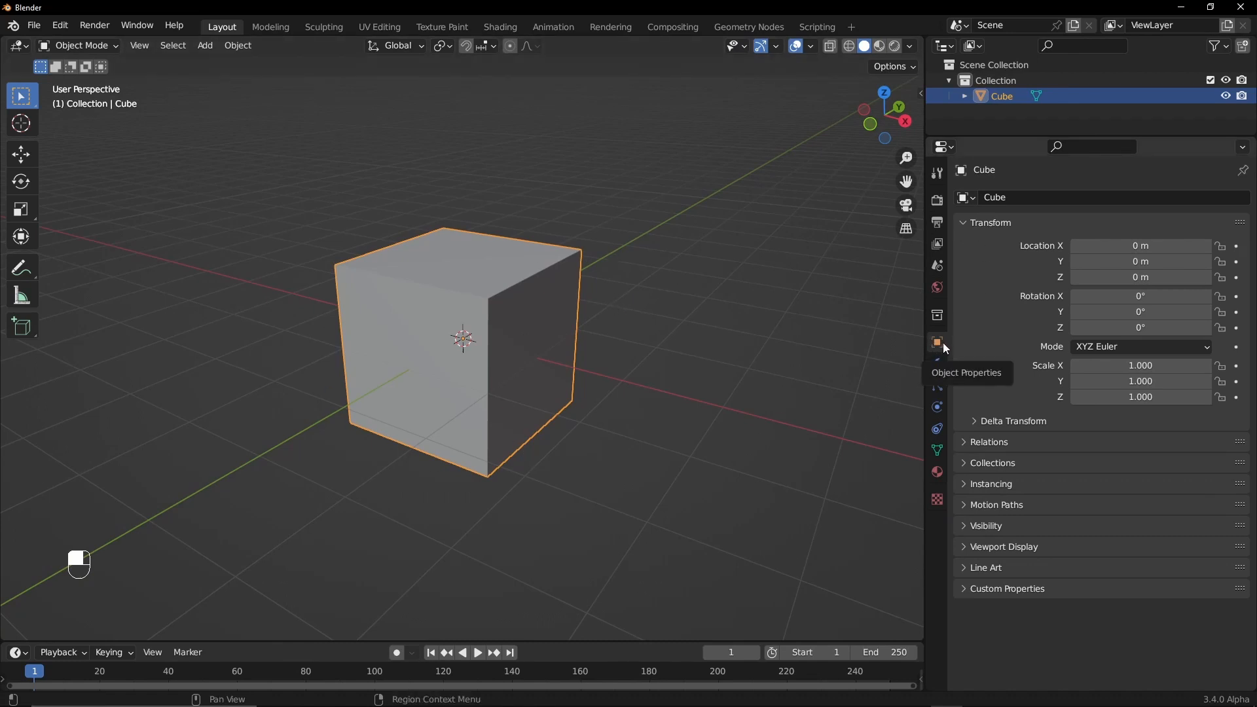
{"action": "left_click", "coordinate": [938, 451]}
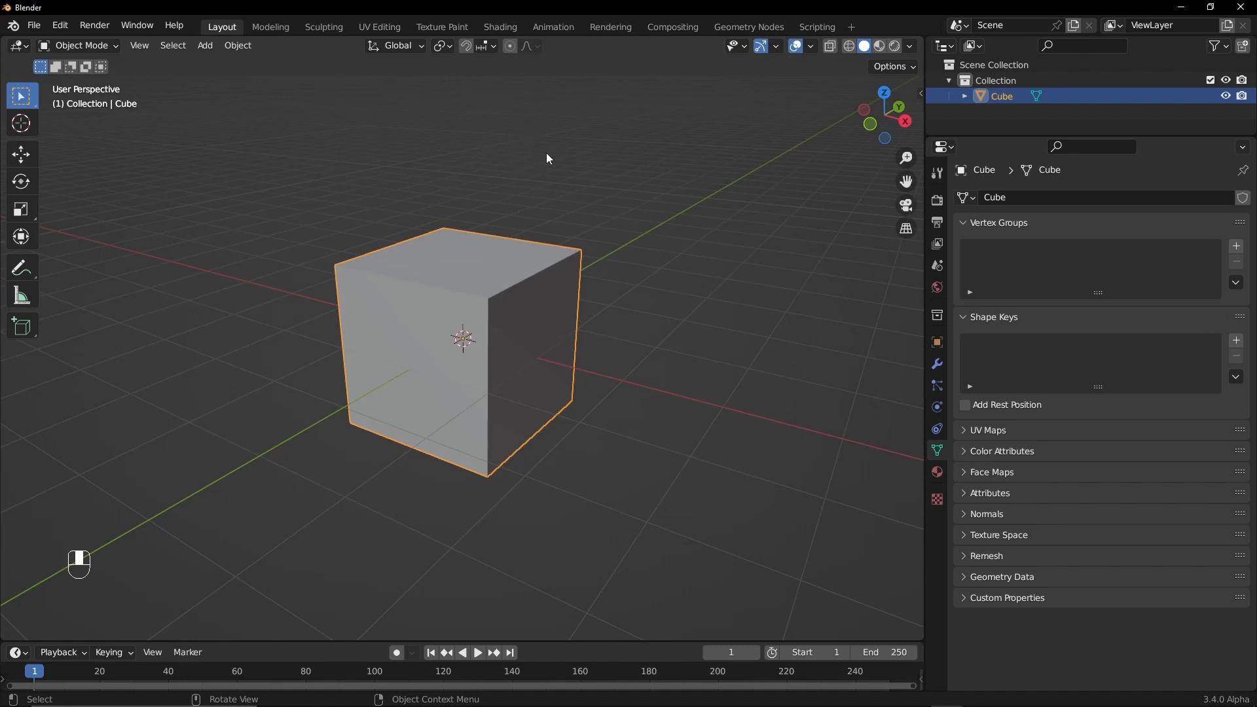
- Annotate the viewport with handwritten "Object" and "Object Data", circle "Data", and point to it from a circled "GN"
{"action": "key", "text": "d"}
{"action": "mouse_move", "coordinate": [233, 140]}
{"action": "left_mouse_down"}
{"action": "mouse_move", "coordinate": [226, 118]}
{"action": "mouse_move", "coordinate": [284, 126]}
{"action": "mouse_move", "coordinate": [362, 113]}
{"action": "left_mouse_up"}
{"action": "mouse_move", "coordinate": [583, 126]}
{"action": "left_mouse_down"}
{"action": "mouse_move", "coordinate": [629, 129]}
{"action": "mouse_move", "coordinate": [625, 111]}
{"action": "mouse_move", "coordinate": [655, 129]}
{"action": "left_mouse_up"}
{"action": "mouse_move", "coordinate": [663, 99]}
{"action": "left_mouse_down"}
{"action": "mouse_move", "coordinate": [669, 124]}
{"action": "mouse_move", "coordinate": [707, 131]}
{"action": "mouse_move", "coordinate": [803, 110]}
{"action": "left_mouse_up"}
{"action": "mouse_move", "coordinate": [763, 93]}
{"action": "left_mouse_down"}
{"action": "mouse_move", "coordinate": [773, 90]}
{"action": "mouse_move", "coordinate": [705, 148]}
{"action": "mouse_move", "coordinate": [710, 85]}
{"action": "left_mouse_up"}
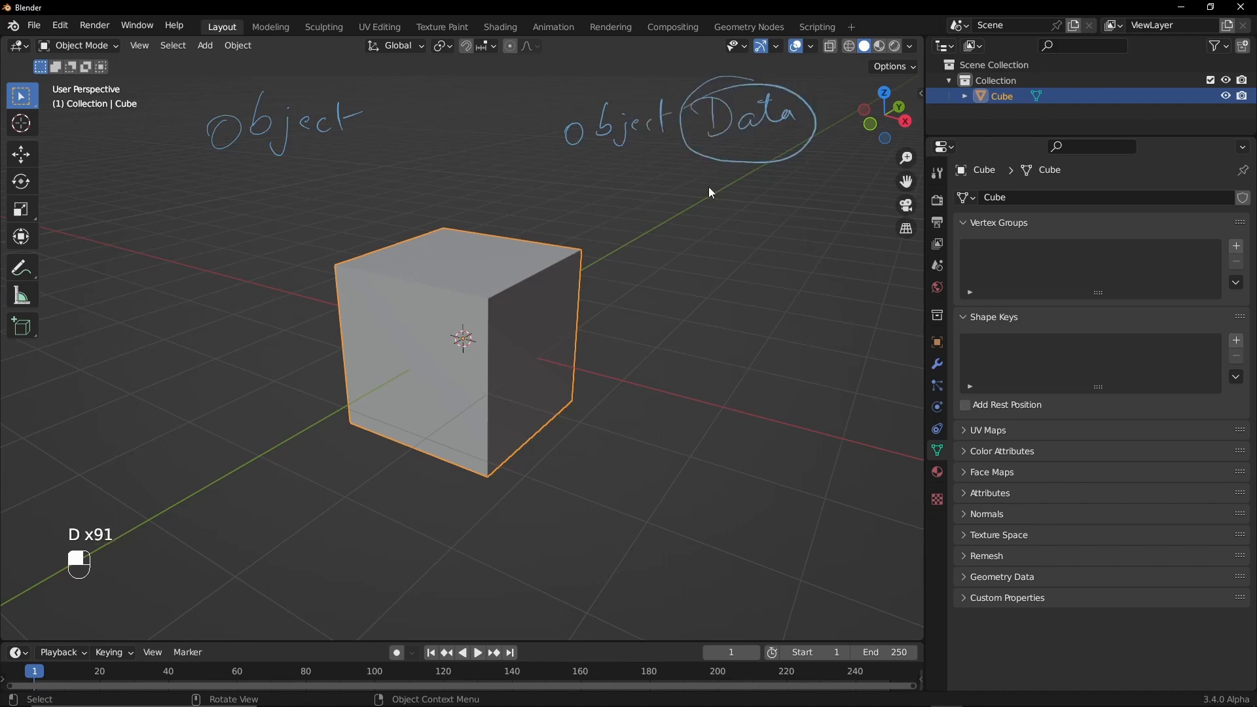
{"action": "mouse_move", "coordinate": [668, 236]}
{"action": "left_mouse_down"}
{"action": "mouse_move", "coordinate": [681, 247]}
{"action": "mouse_move", "coordinate": [725, 231]}
{"action": "mouse_move", "coordinate": [625, 251]}
{"action": "mouse_move", "coordinate": [721, 225]}
{"action": "mouse_move", "coordinate": [740, 174]}
{"action": "left_mouse_up"}
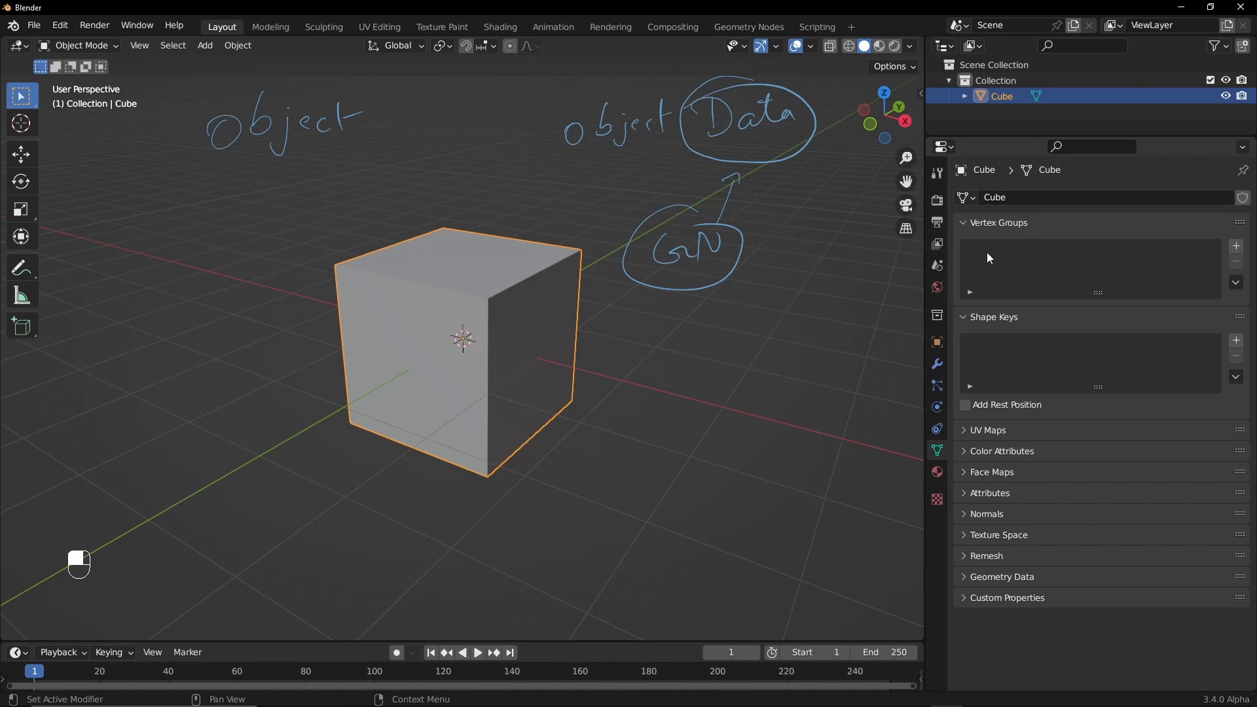
- Add a UV sphere to the scene and move it beside the cube
{"action": "left_click", "coordinate": [966, 197]}
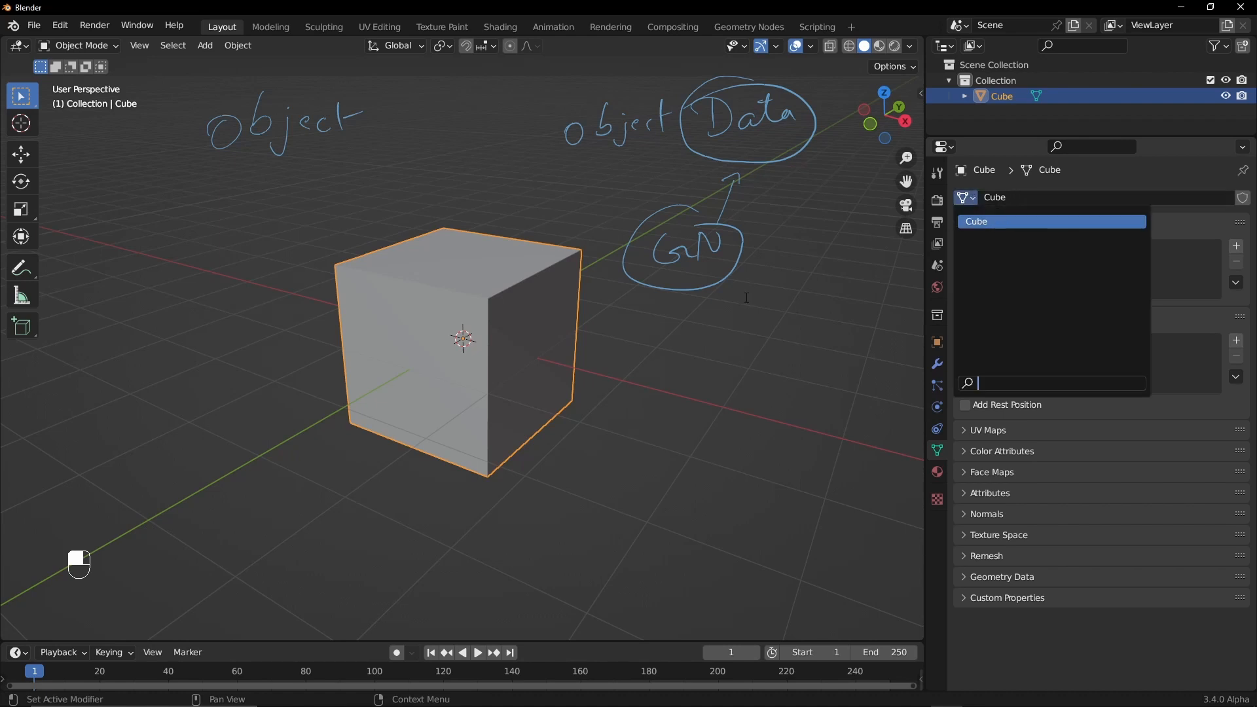
{"action": "key", "text": "shift+a"}
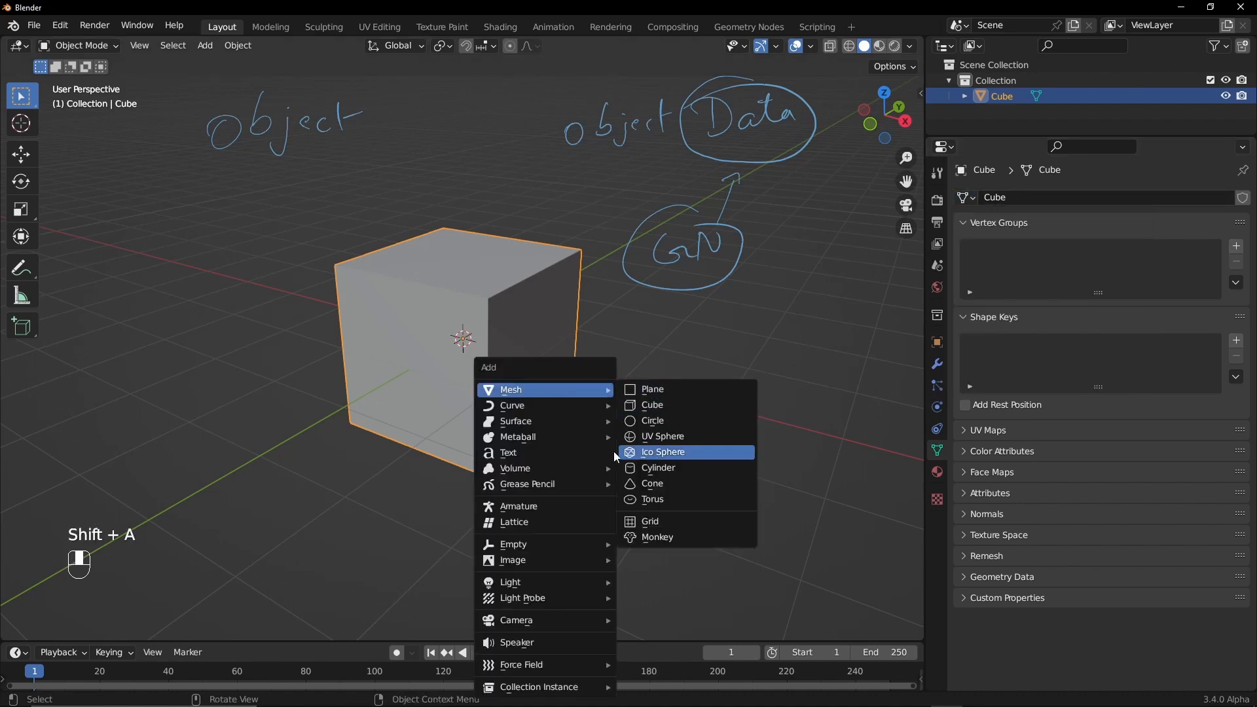
{"action": "left_click", "coordinate": [636, 437]}
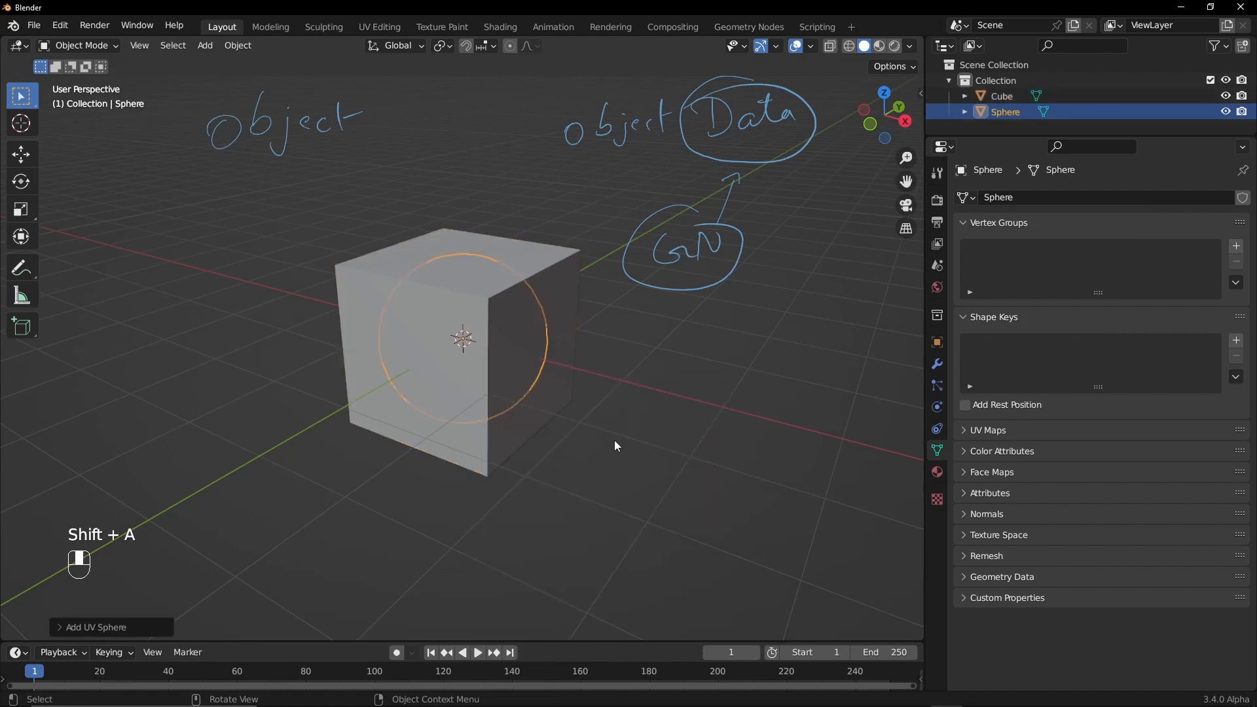
{"action": "key", "text": "g"}
{"action": "left_click", "coordinate": [273, 416]}
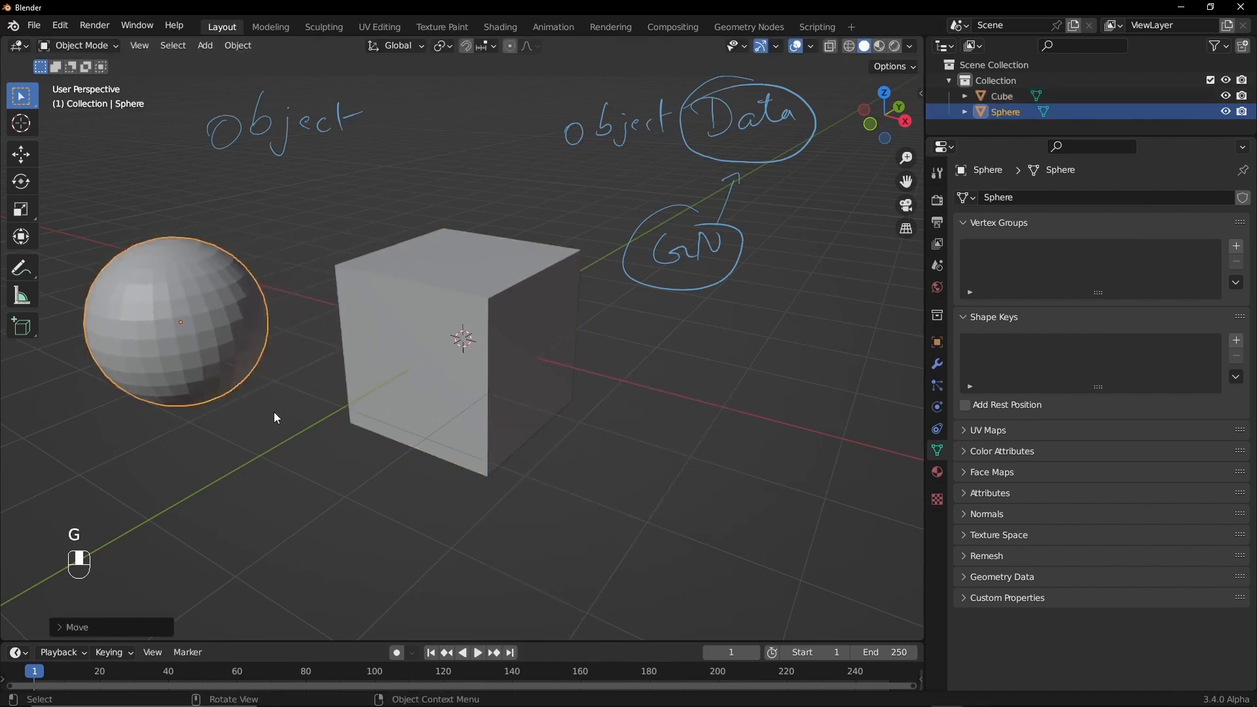
- Compare the object data and object properties of the sphere and the cube by selecting them alternately
{"action": "left_click", "coordinate": [225, 370]}
{"action": "left_click", "coordinate": [405, 364]}
{"action": "left_click", "coordinate": [269, 345]}
{"action": "left_click", "coordinate": [383, 341]}
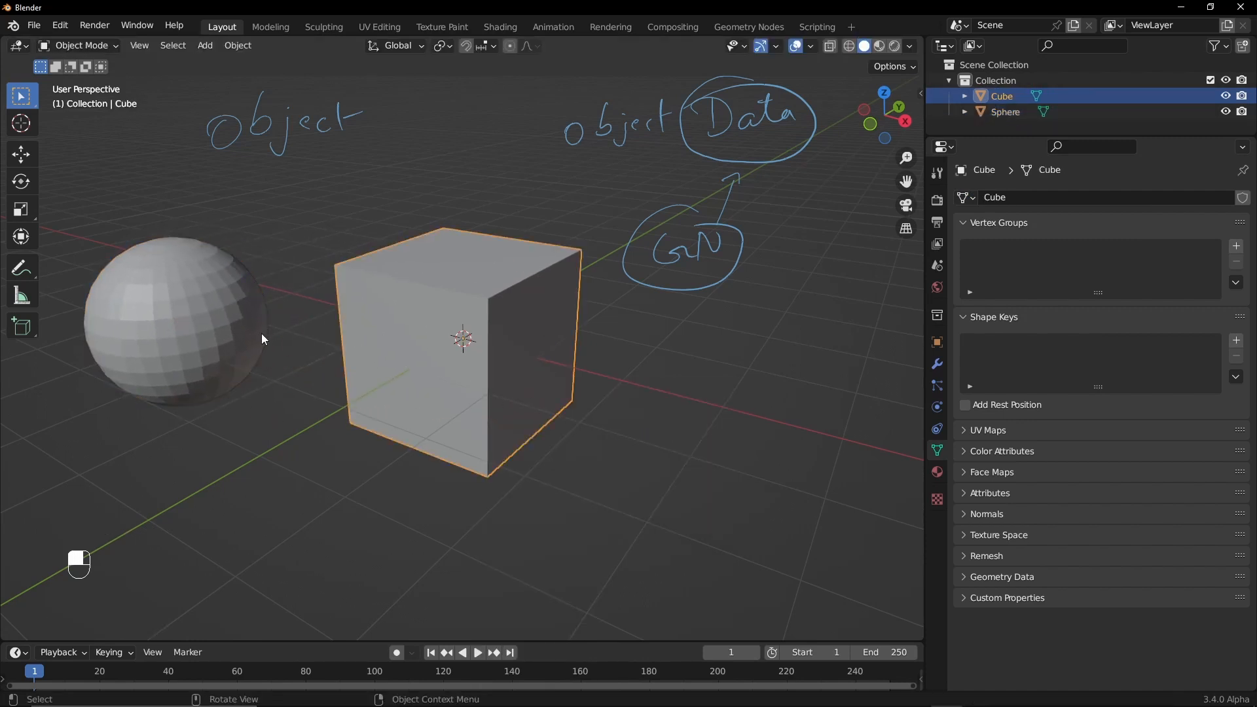
{"action": "left_click", "coordinate": [936, 342]}
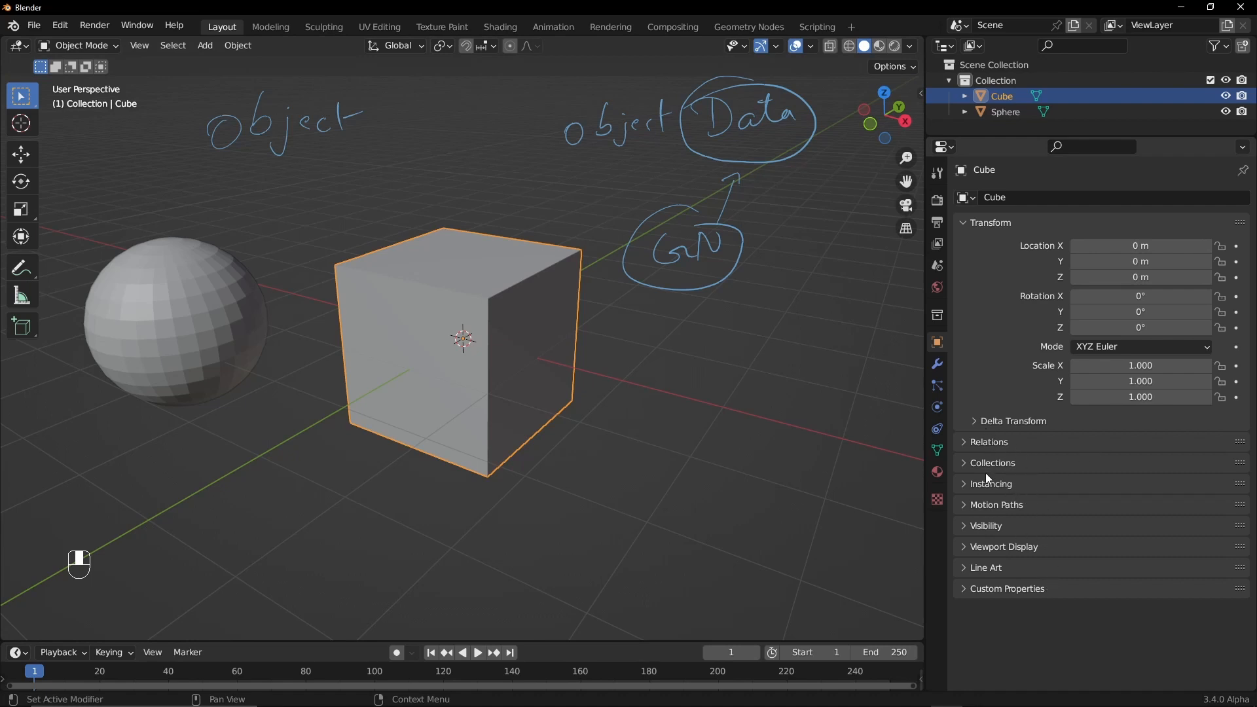
{"action": "left_click", "coordinate": [235, 328]}
{"action": "left_click", "coordinate": [392, 299]}
{"action": "left_click", "coordinate": [249, 321]}
{"action": "left_click", "coordinate": [418, 299]}
{"action": "left_click", "coordinate": [240, 322]}
{"action": "left_click", "coordinate": [406, 296]}
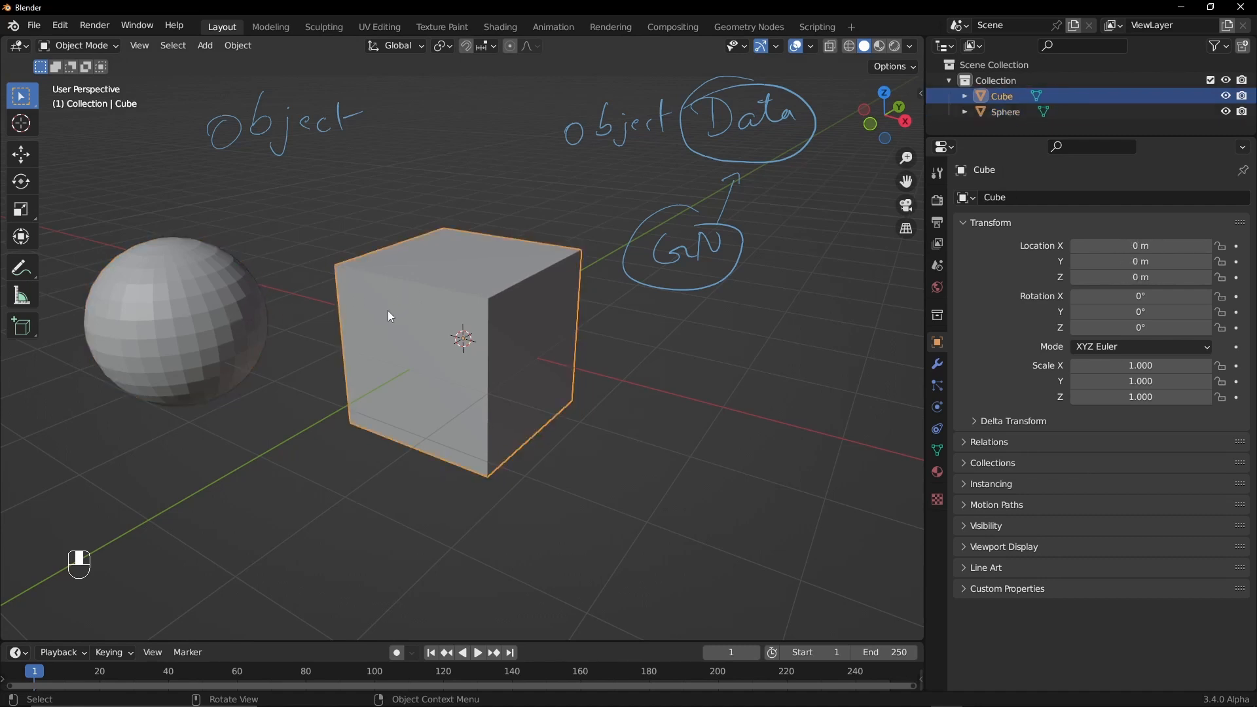
- Show the cube's object data properties and handwrite the annotation "Cube Data" beneath the cube
{"action": "left_click", "coordinate": [936, 450]}
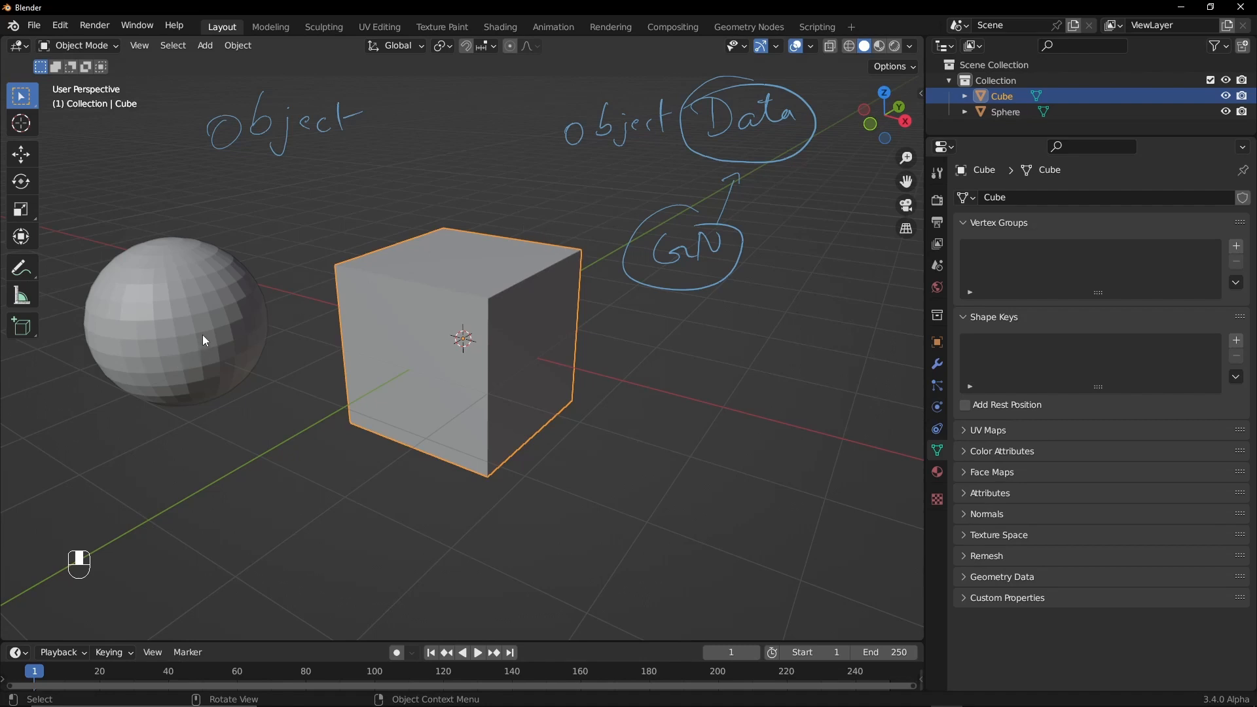
{"action": "key", "text": "shift"}
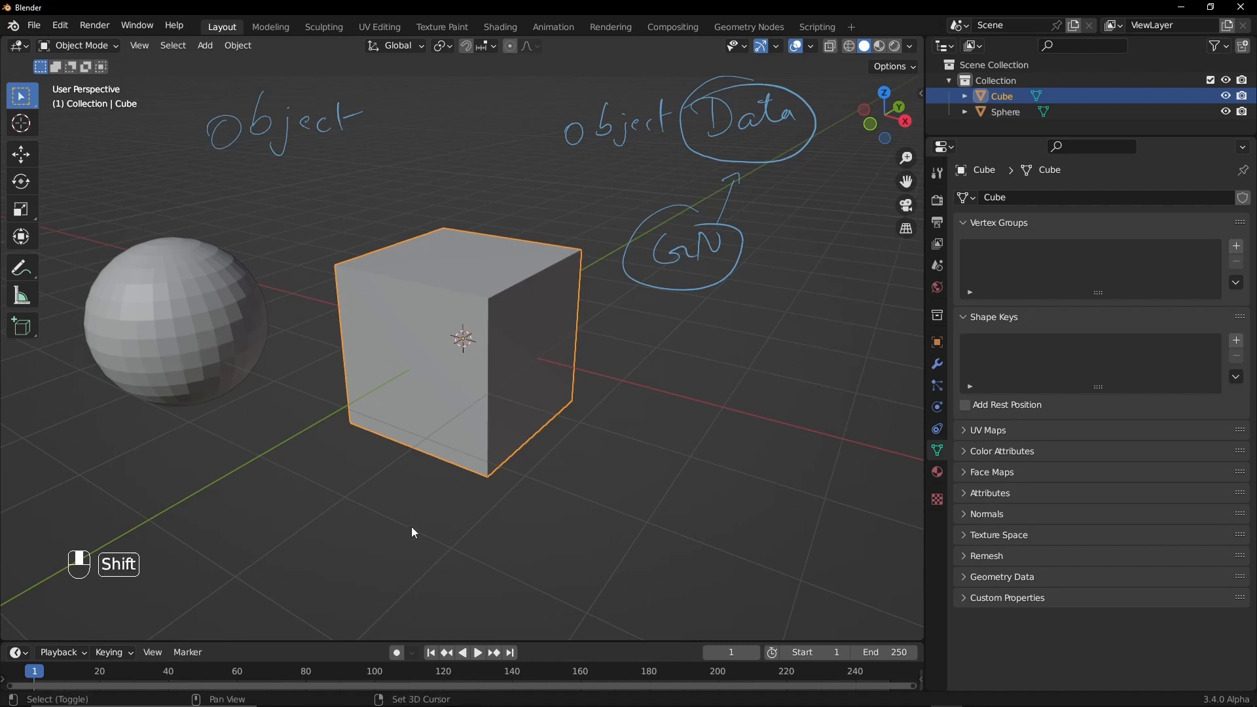
{"action": "left_click_drag", "start_coordinate": [396, 519], "coordinate": [401, 540]}
{"action": "mouse_move", "coordinate": [410, 532]}
{"action": "left_mouse_down"}
{"action": "mouse_move", "coordinate": [456, 517]}
{"action": "mouse_move", "coordinate": [492, 525]}
{"action": "left_mouse_up"}
{"action": "mouse_move", "coordinate": [491, 501]}
{"action": "left_mouse_down"}
{"action": "mouse_move", "coordinate": [499, 524]}
{"action": "mouse_move", "coordinate": [539, 495]}
{"action": "mouse_move", "coordinate": [541, 509]}
{"action": "left_mouse_up"}
{"action": "left_click_drag", "start_coordinate": [544, 478], "coordinate": [549, 504]}
{"action": "mouse_move", "coordinate": [563, 488]}
{"action": "left_mouse_down"}
{"action": "mouse_move", "coordinate": [560, 501]}
{"action": "mouse_move", "coordinate": [573, 493]}
{"action": "left_mouse_up"}
{"action": "left_click_drag", "start_coordinate": [539, 487], "coordinate": [564, 476]}
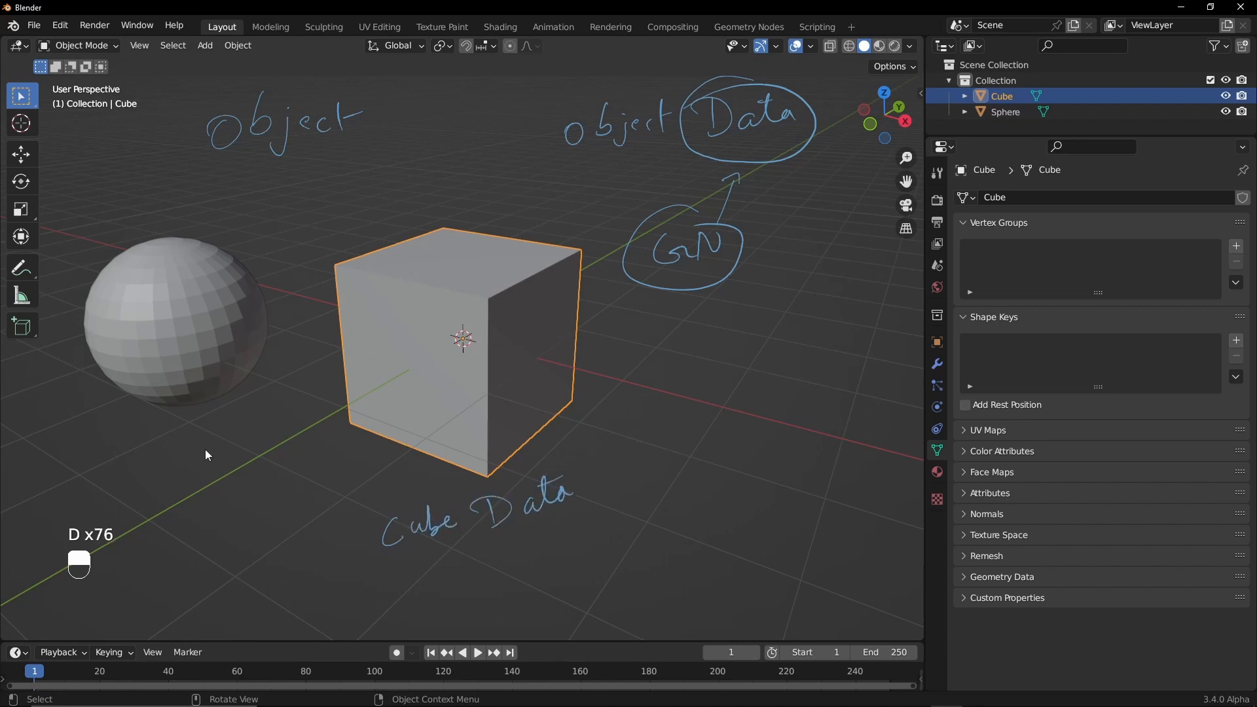
- Handwrite the annotation "Sphere data" beneath the sphere
{"action": "mouse_move", "coordinate": [137, 464]}
{"action": "left_mouse_down"}
{"action": "mouse_move", "coordinate": [113, 488]}
{"action": "mouse_move", "coordinate": [155, 504]}
{"action": "left_mouse_up"}
{"action": "mouse_move", "coordinate": [149, 477]}
{"action": "left_mouse_down"}
{"action": "mouse_move", "coordinate": [157, 458]}
{"action": "mouse_move", "coordinate": [163, 474]}
{"action": "left_mouse_up"}
{"action": "mouse_move", "coordinate": [169, 454]}
{"action": "left_mouse_down"}
{"action": "mouse_move", "coordinate": [216, 452]}
{"action": "mouse_move", "coordinate": [289, 404]}
{"action": "left_mouse_up"}
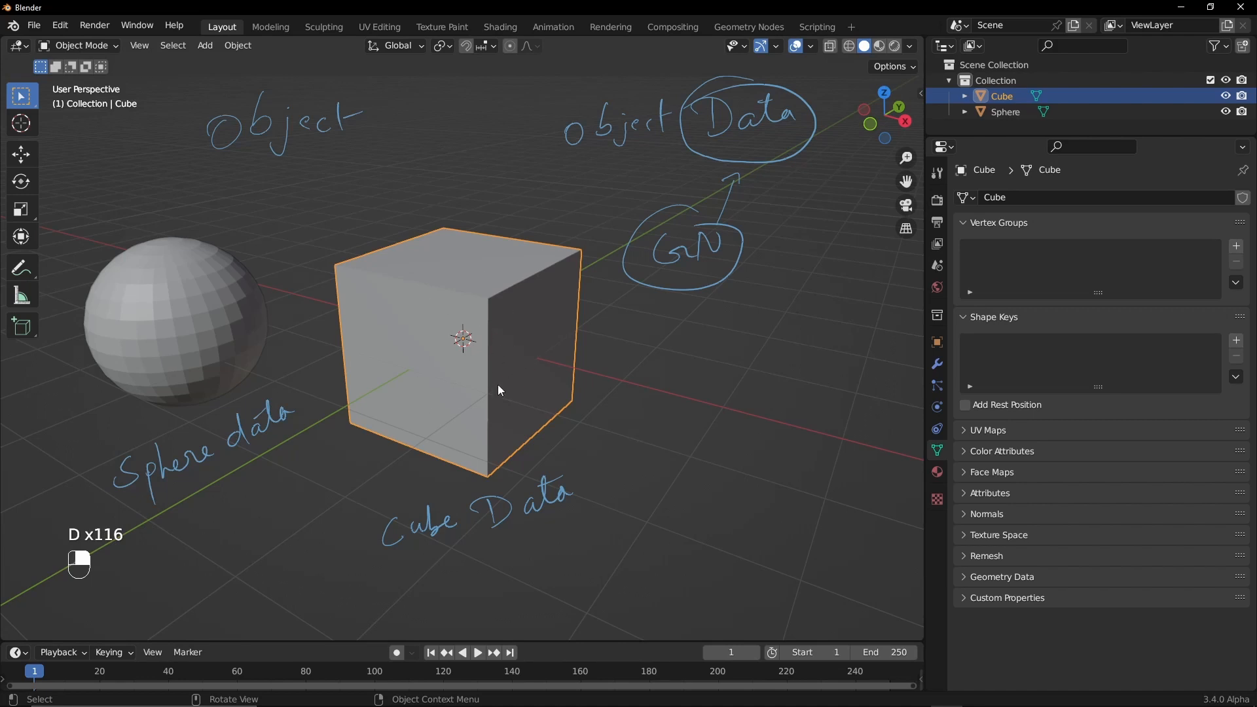
- Swap the mesh data of the two objects, assigning Sphere to the cube object and Cube to the sphere object
{"action": "left_click", "coordinate": [967, 198]}
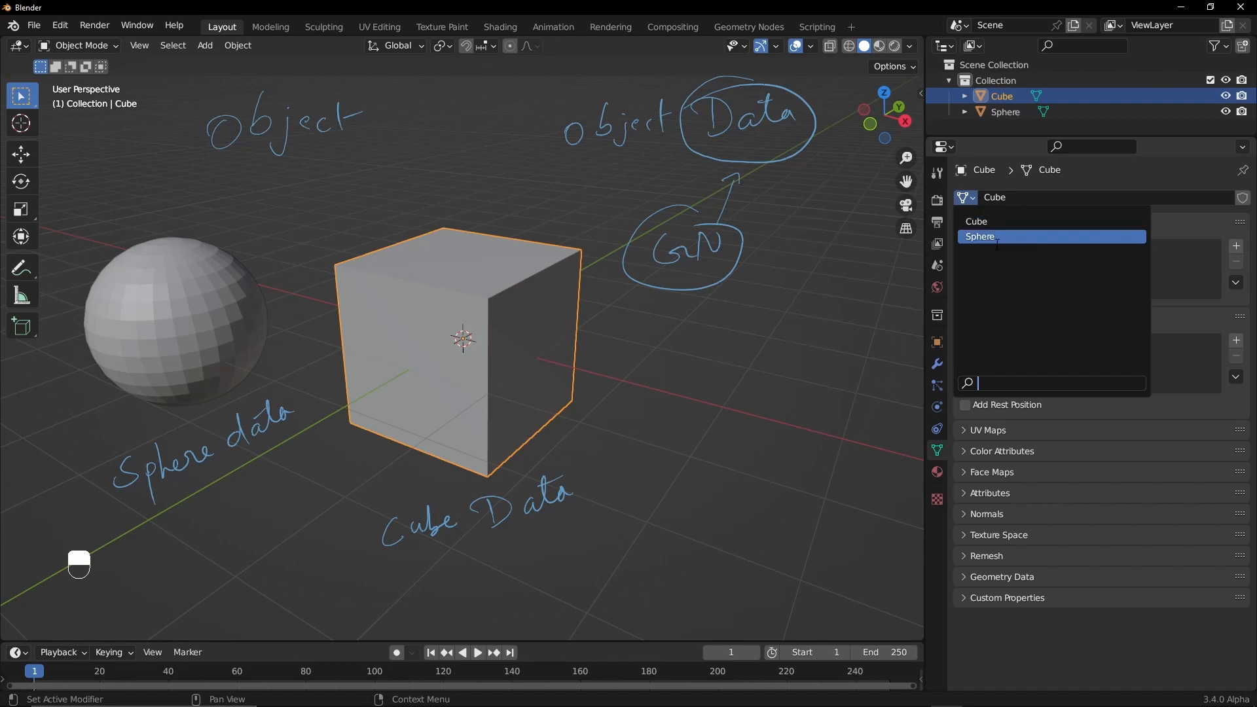
{"action": "left_click", "coordinate": [986, 237]}
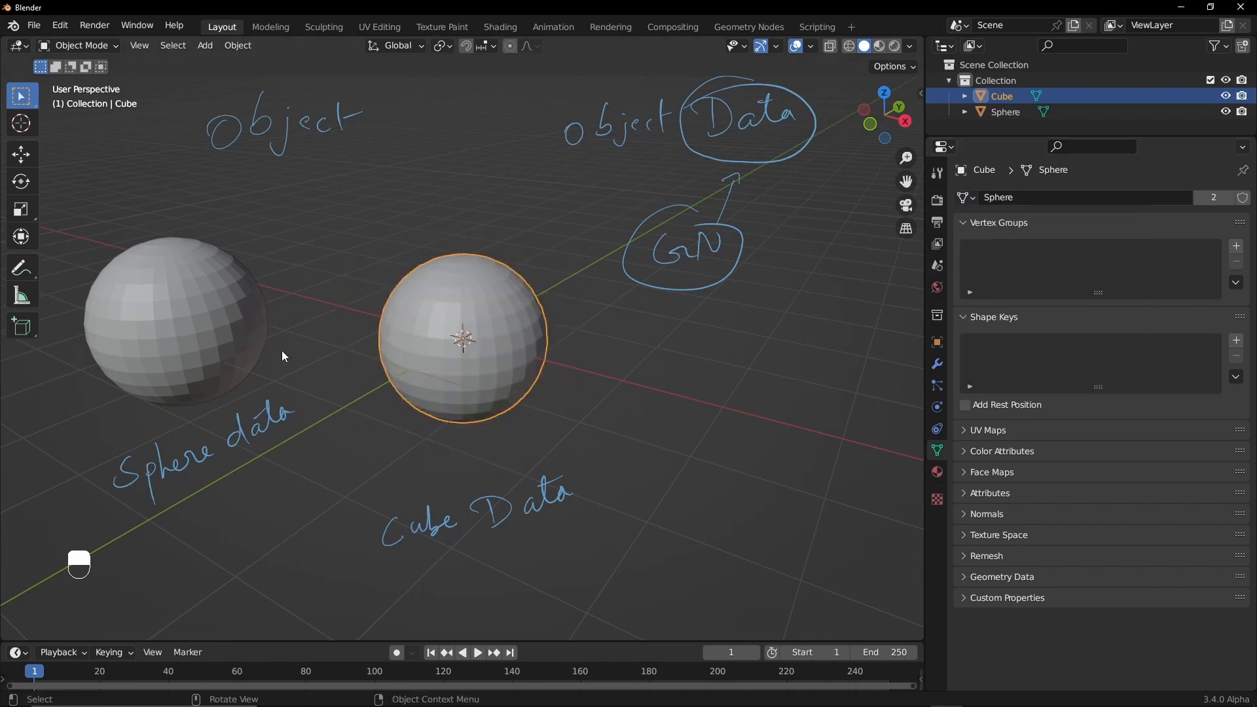
{"action": "left_click", "coordinate": [201, 317]}
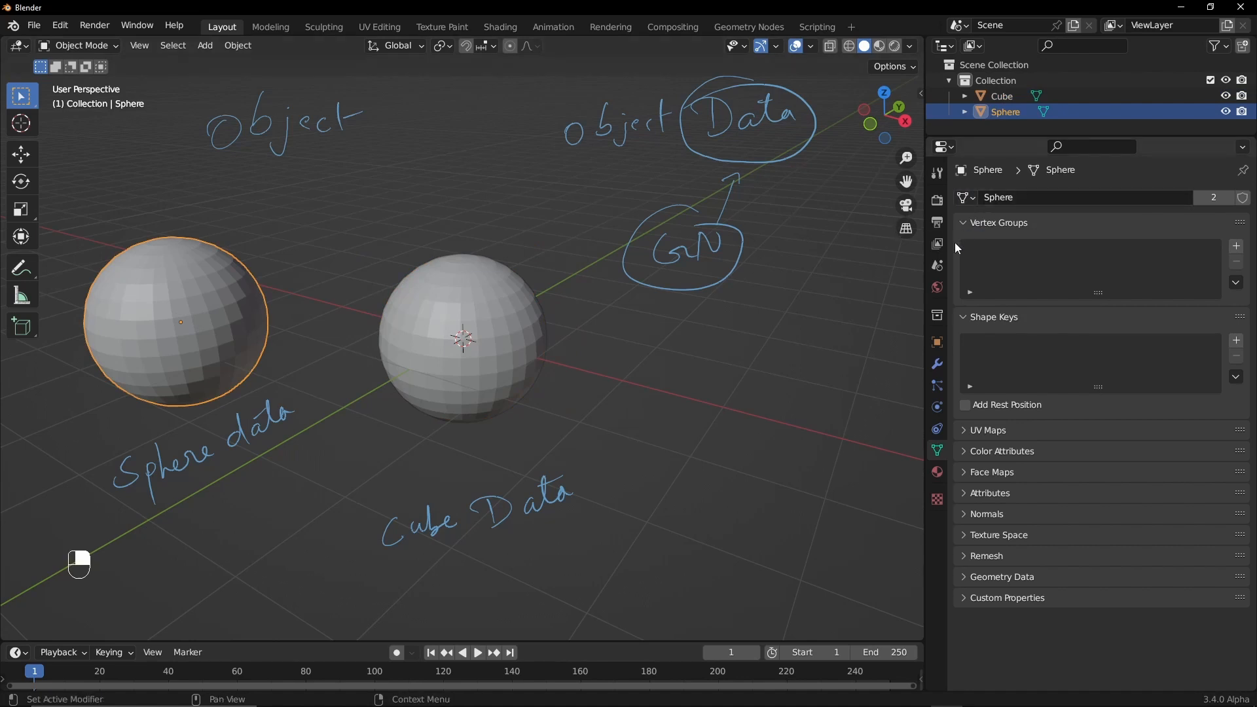
{"action": "left_click", "coordinate": [966, 197]}
{"action": "left_click", "coordinate": [986, 222]}
{"action": "left_click", "coordinate": [579, 424]}
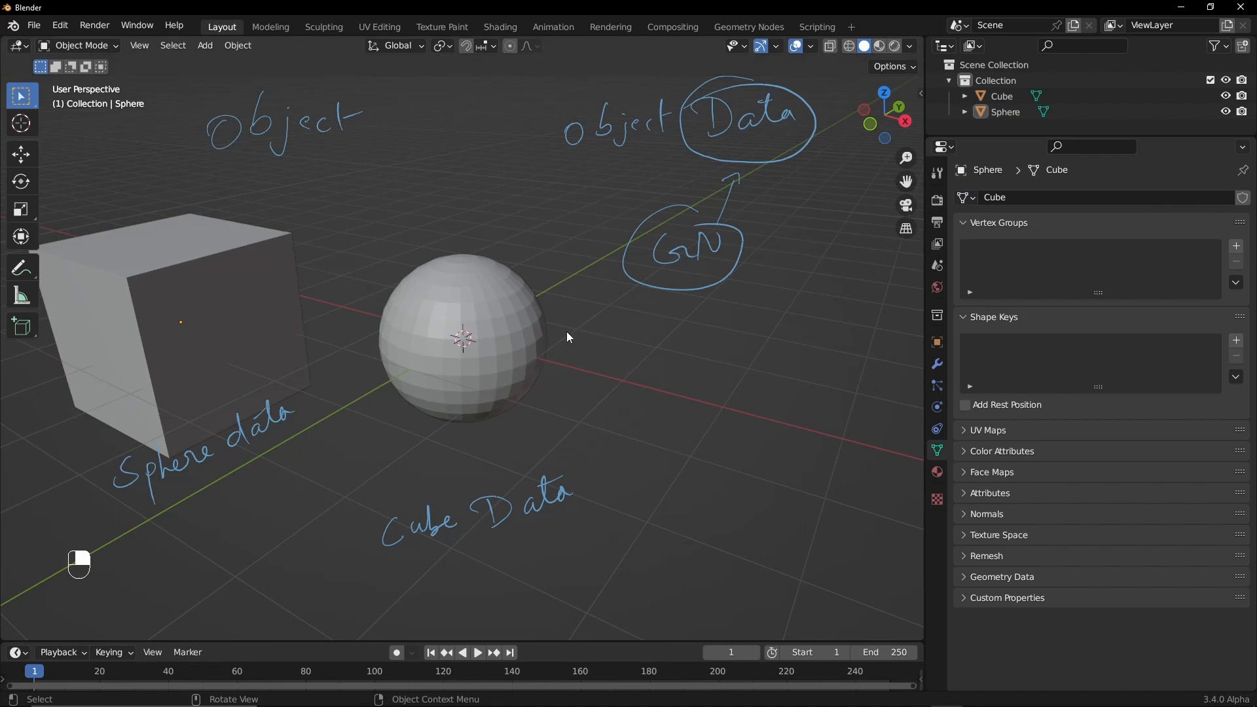
- Delete the annotation layer with the handwritten notes and return to the Geometry Nodes workspace
{"action": "mouse_move", "coordinate": [616, 364]}
{"action": "left_mouse_down", "text": "ctrl+alt"}
{"action": "mouse_move", "coordinate": [616, 387]}
{"action": "mouse_move", "coordinate": [647, 376]}
{"action": "left_mouse_up", "text": "ctrl+alt"}
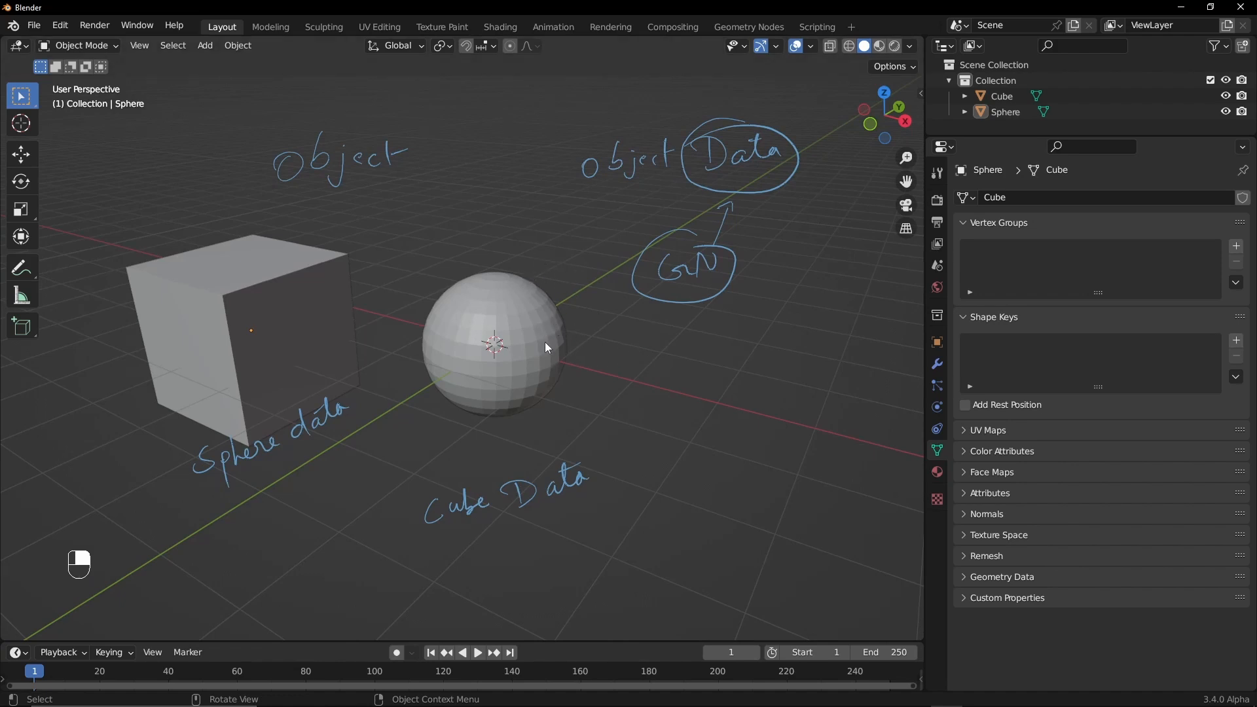
{"action": "key", "text": "n"}
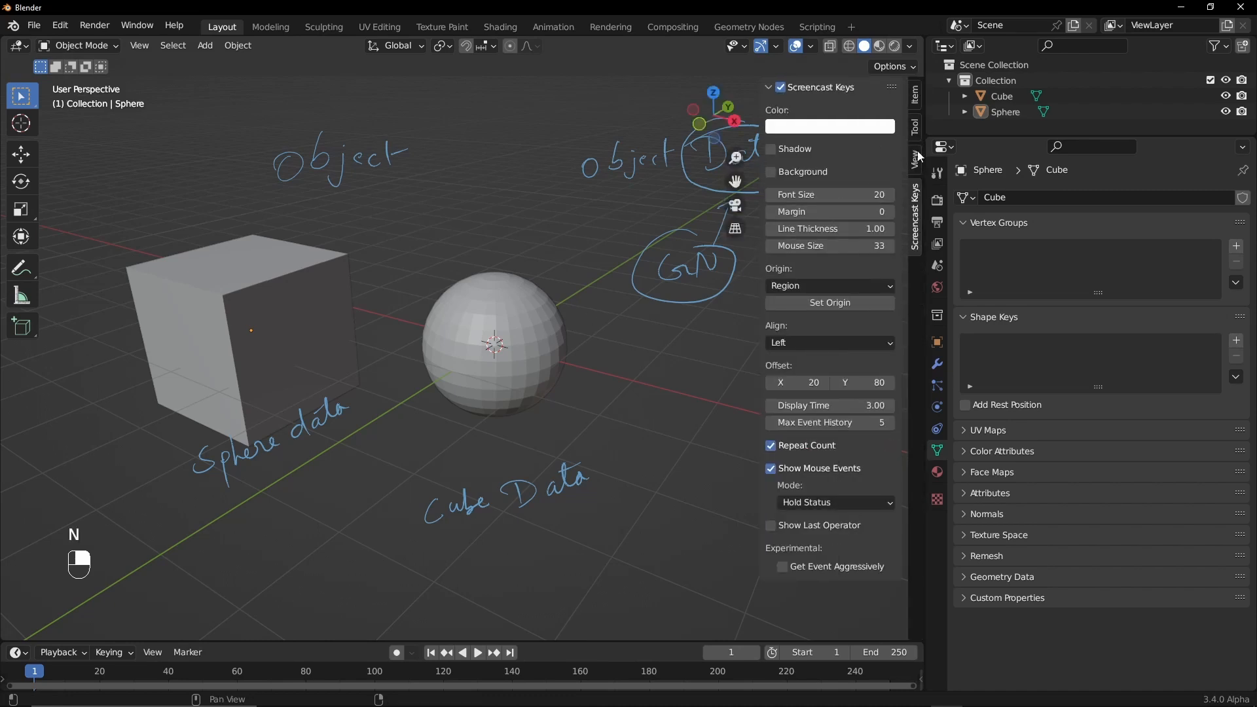
{"action": "left_click", "coordinate": [916, 160]}
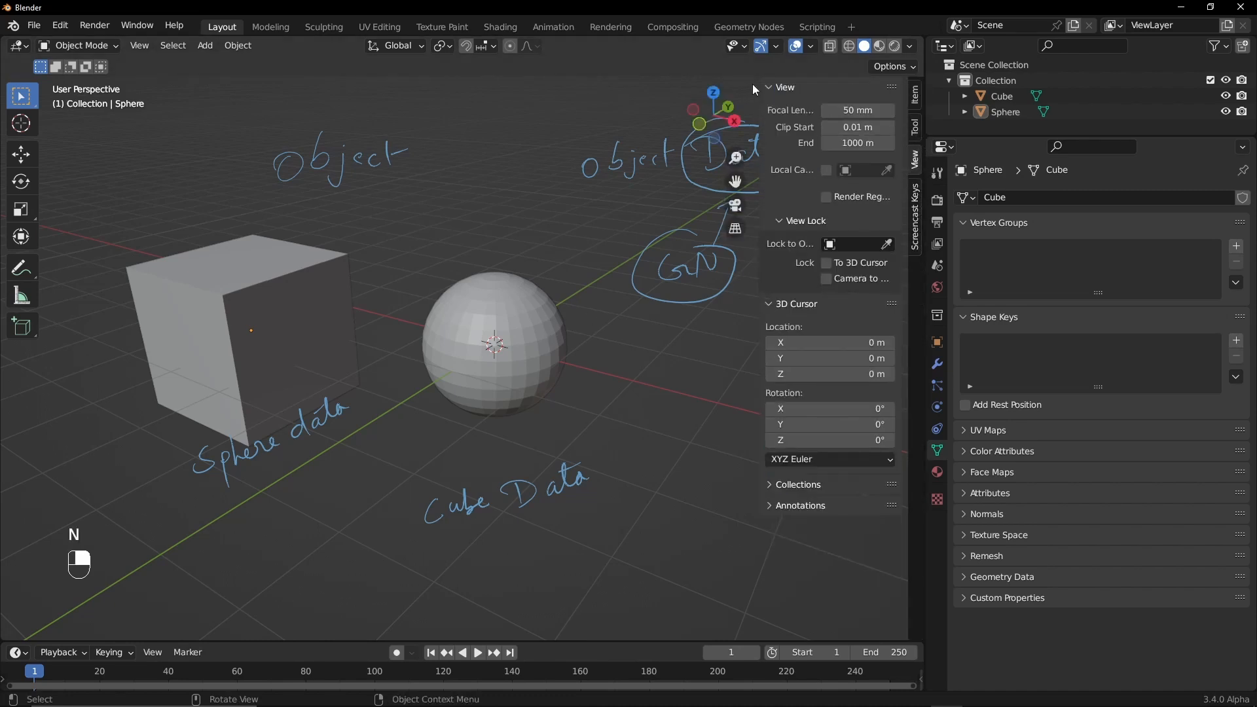
{"action": "left_click_drag", "start_coordinate": [771, 87], "coordinate": [782, 242]}
{"action": "left_click", "coordinate": [777, 151]}
{"action": "left_click", "coordinate": [888, 210]}
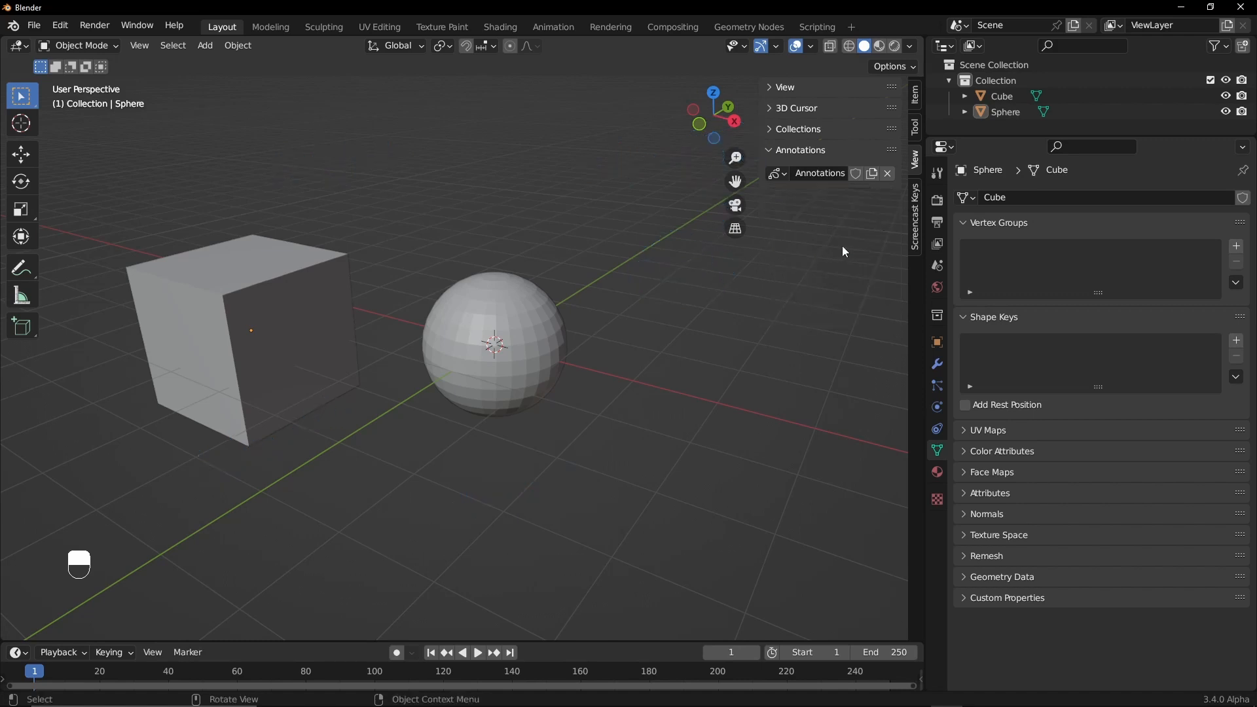
{"action": "left_click_drag", "start_coordinate": [527, 264], "coordinate": [596, 243], "text": "ctrl+alt"}
{"action": "key", "text": "n"}
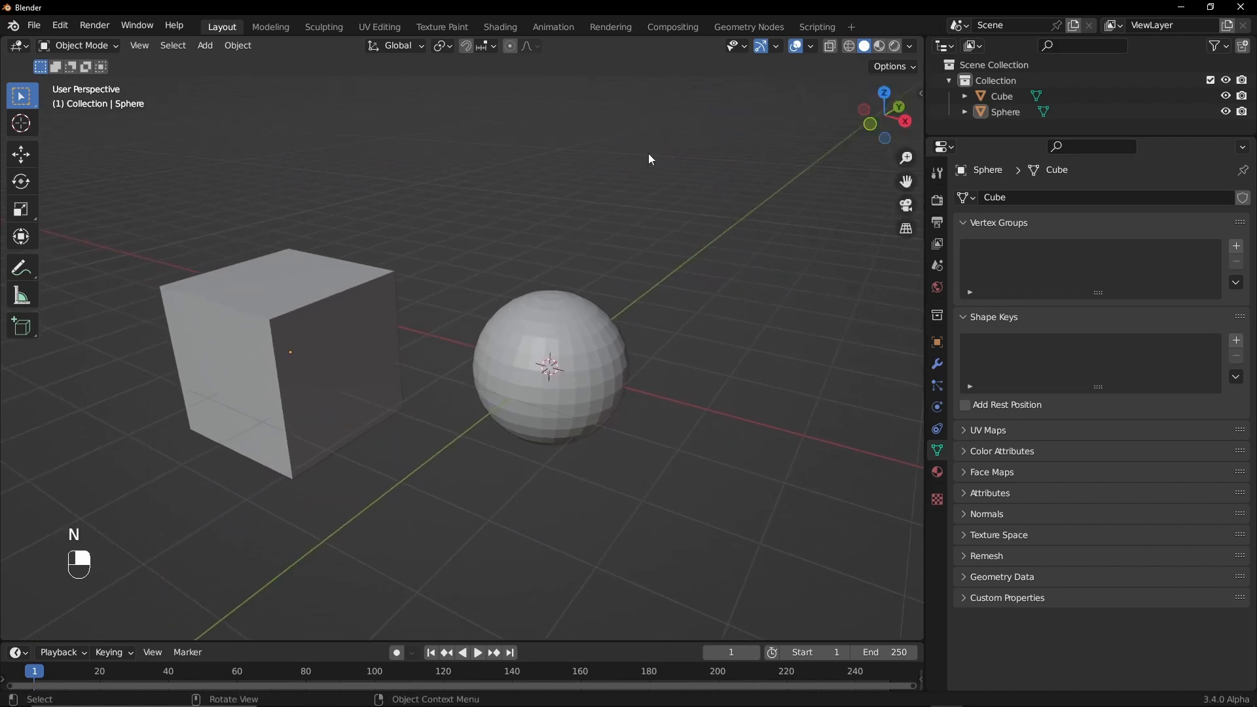
{"action": "left_click", "coordinate": [749, 26]}
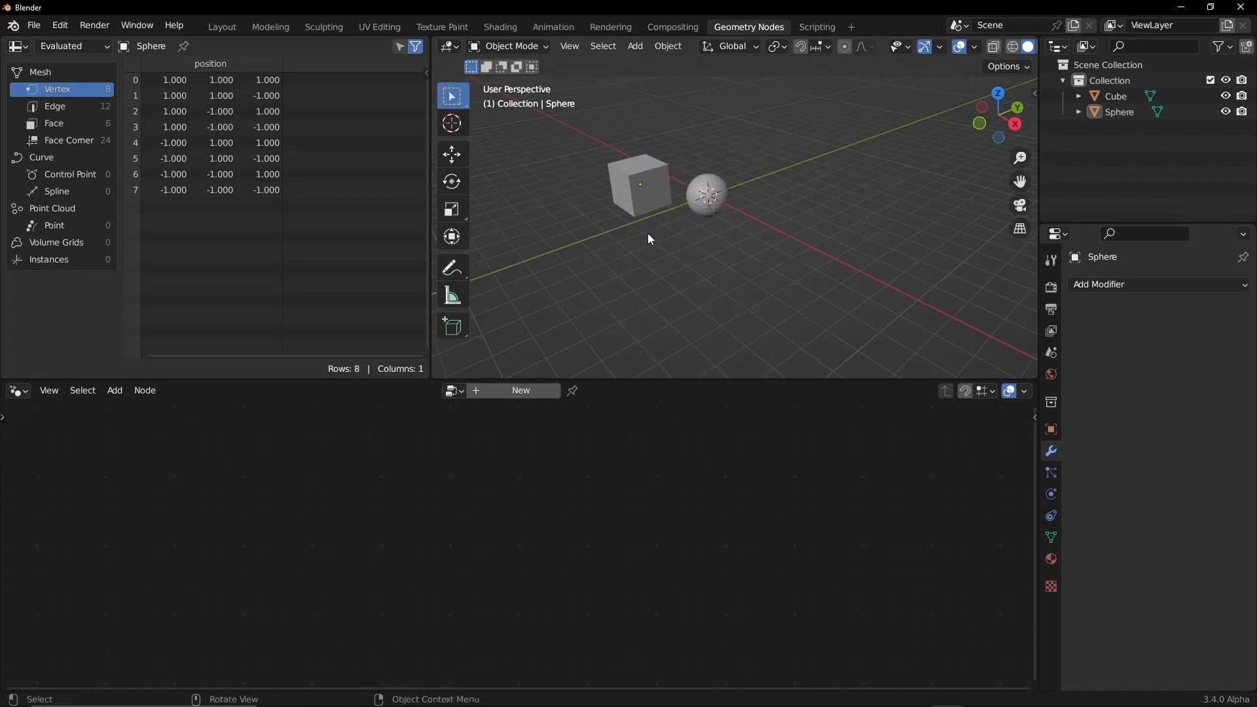
- Delete the cube-shaped object from the scene
{"action": "left_click", "coordinate": [652, 209]}
{"action": "key", "text": "x"}
{"action": "left_click", "coordinate": [667, 217]}
- Assign the Cube mesh data to the remaining sphere-shaped object
{"action": "left_click", "coordinate": [707, 196]}
{"action": "scroll", "coordinate": [741, 177], "scroll_direction": "up", "scroll_amount": 4}
{"action": "left_click_drag", "start_coordinate": [729, 162], "coordinate": [775, 182], "text": "alt+shift"}
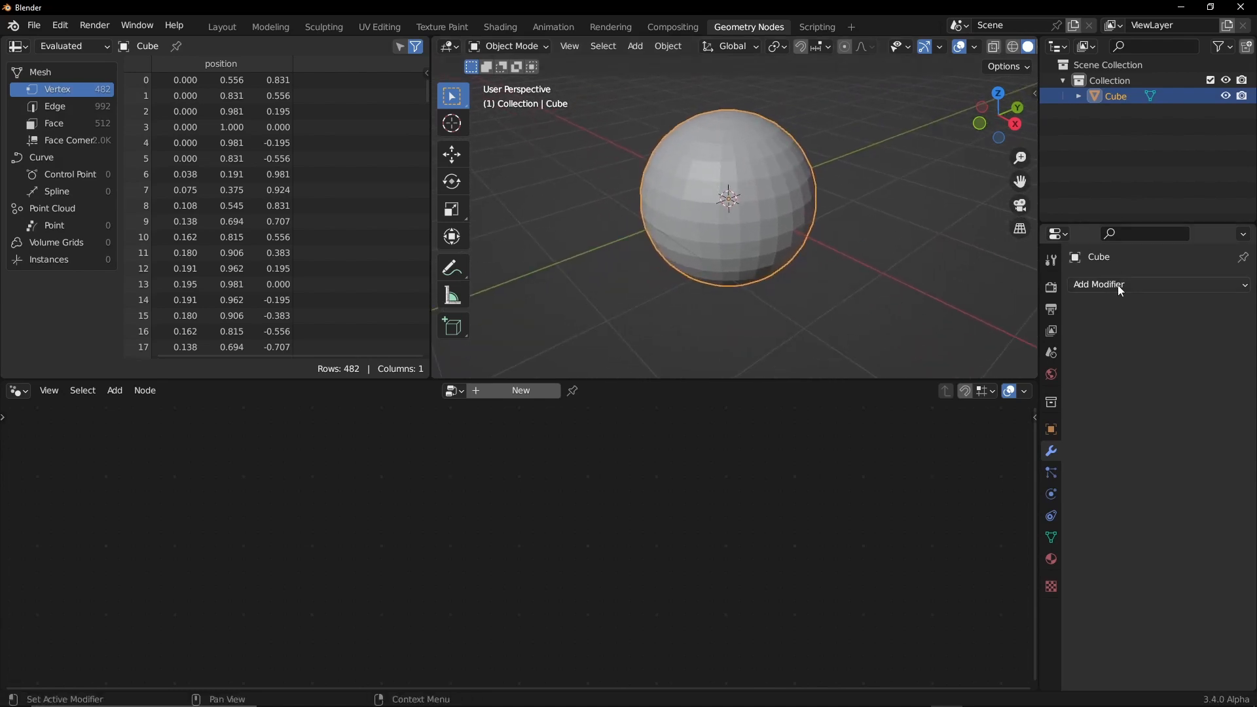
{"action": "left_click", "coordinate": [1051, 536]}
{"action": "left_click", "coordinate": [1079, 284]}
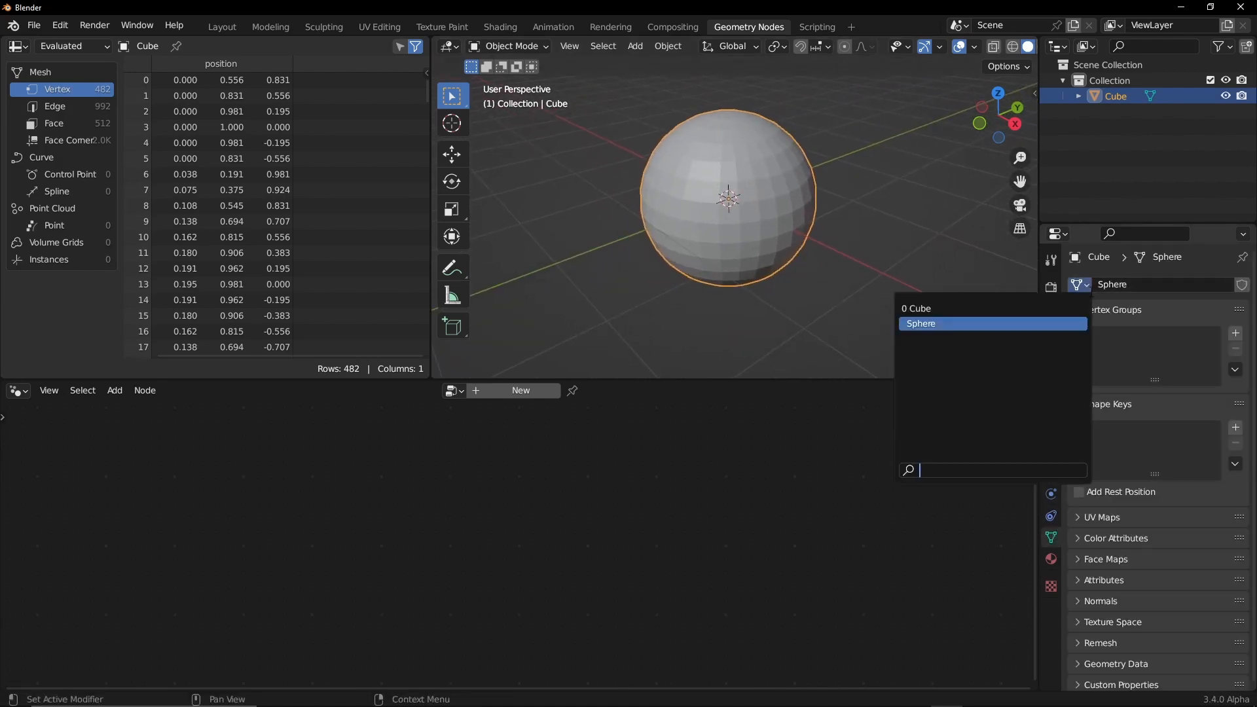
{"action": "left_click", "coordinate": [942, 304]}
{"action": "left_click", "coordinate": [843, 311]}
{"action": "left_click_drag", "start_coordinate": [866, 222], "coordinate": [861, 259], "text": "ctrl+alt"}
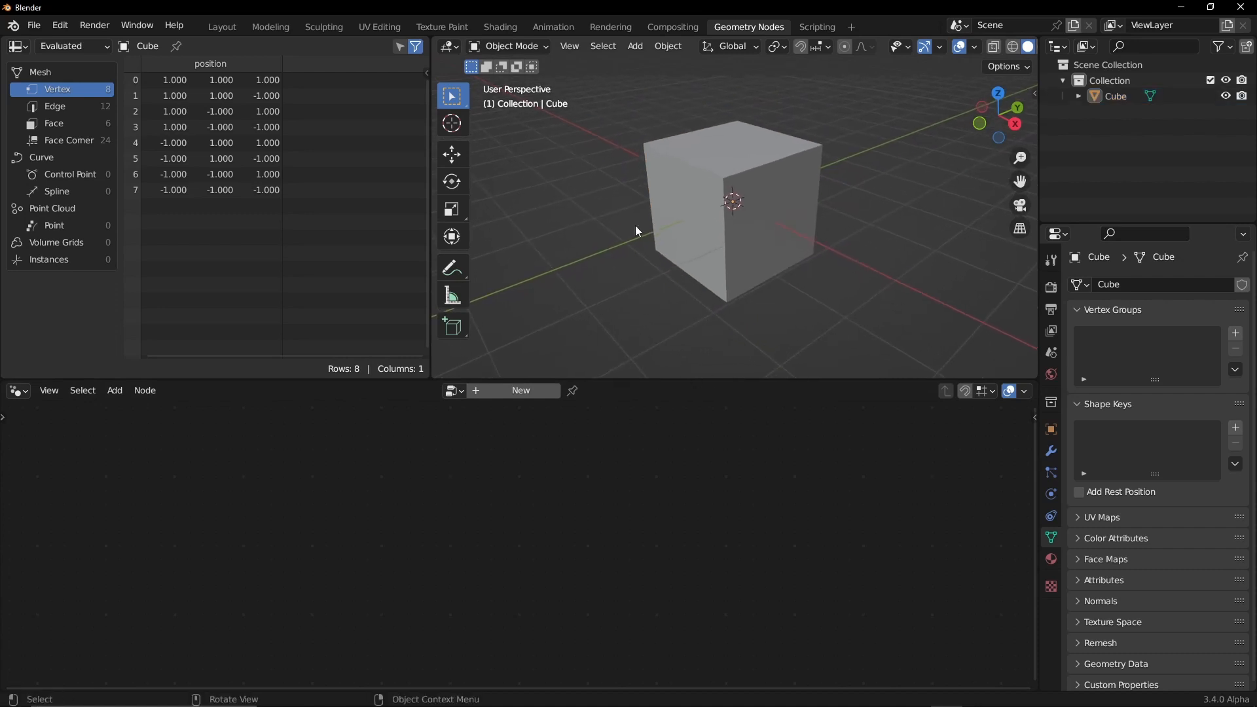
- Select the cube, adjust the height of the node editor area and show the cube's modifier properties
{"action": "left_click", "coordinate": [710, 179]}
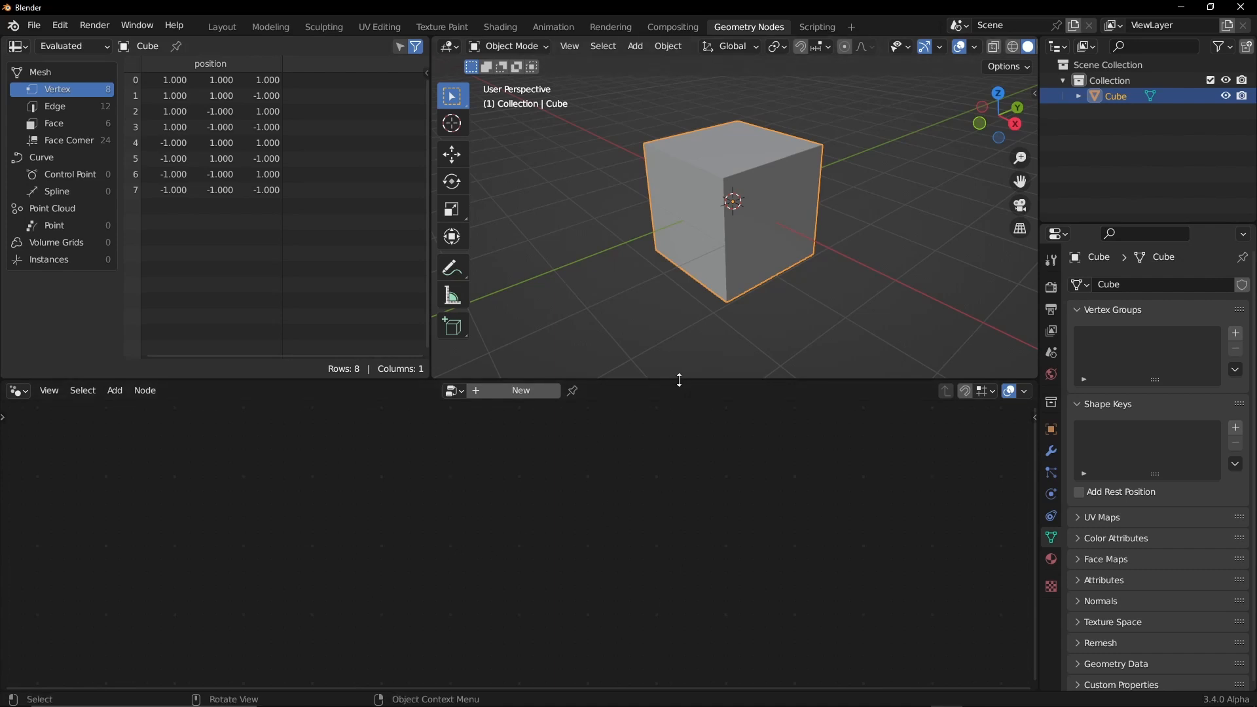
{"action": "left_click_drag", "start_coordinate": [678, 380], "coordinate": [696, 317]}
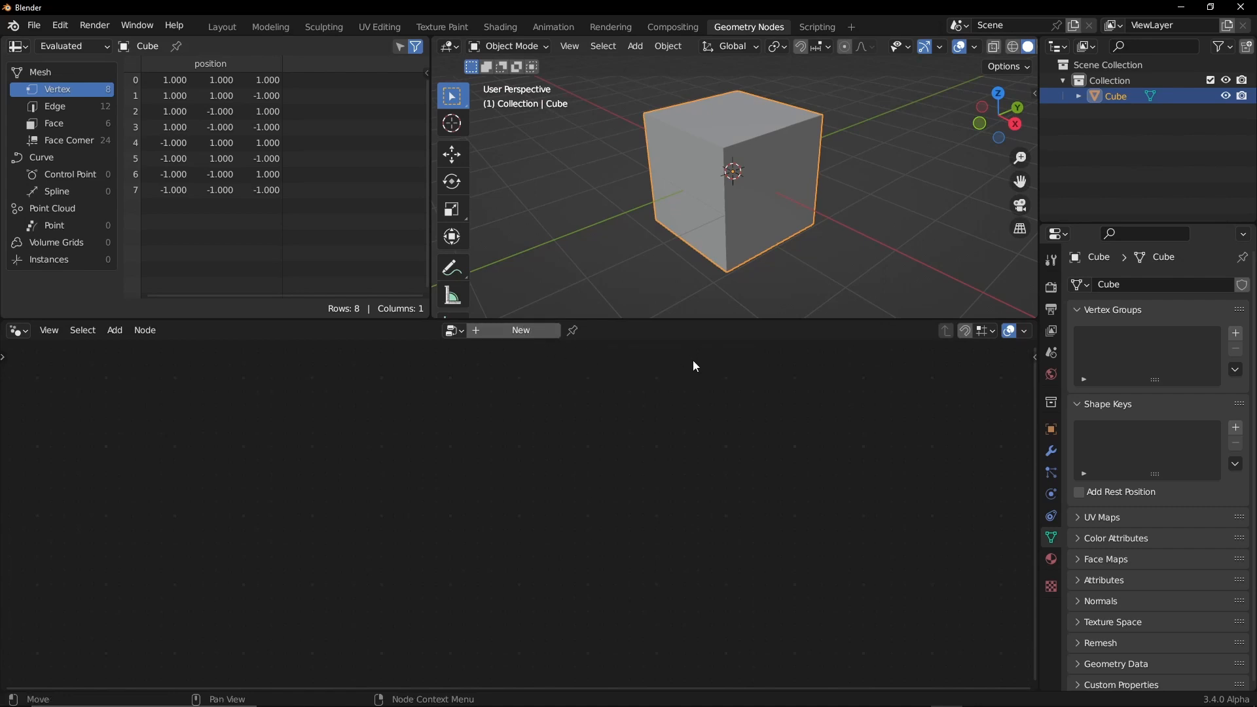
{"action": "left_click_drag", "start_coordinate": [728, 320], "coordinate": [724, 370]}
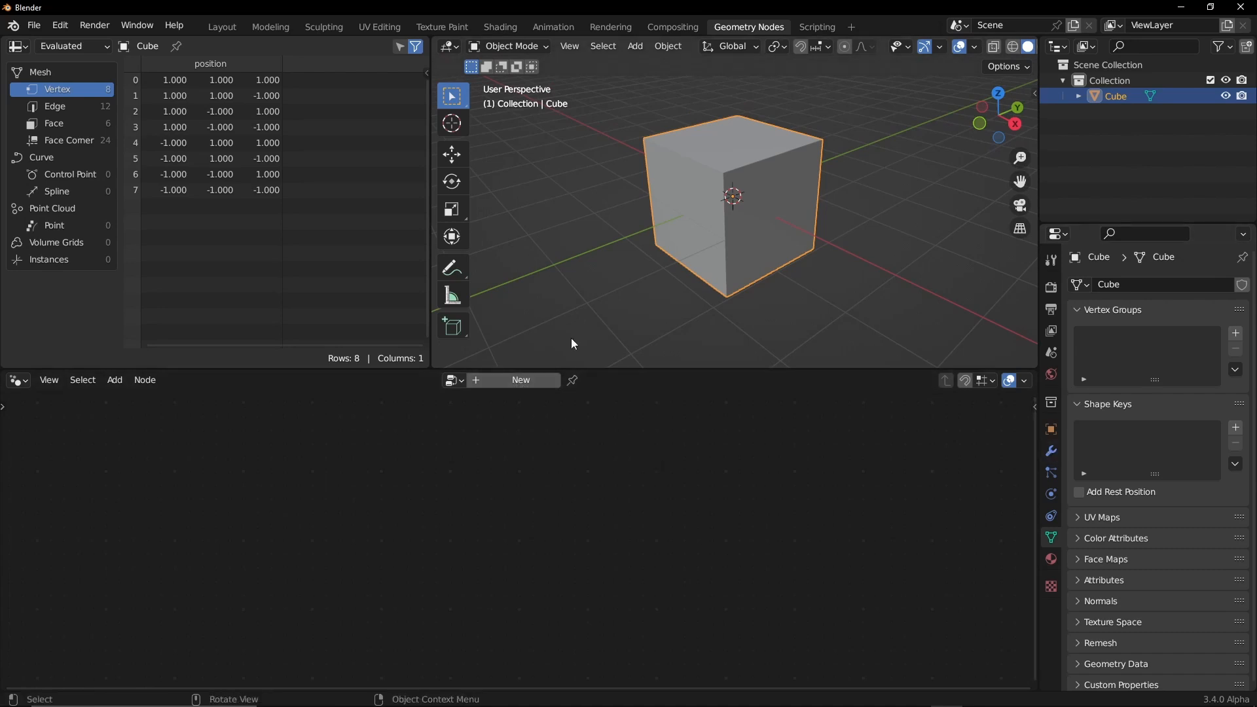
{"action": "left_click", "coordinate": [1051, 451]}
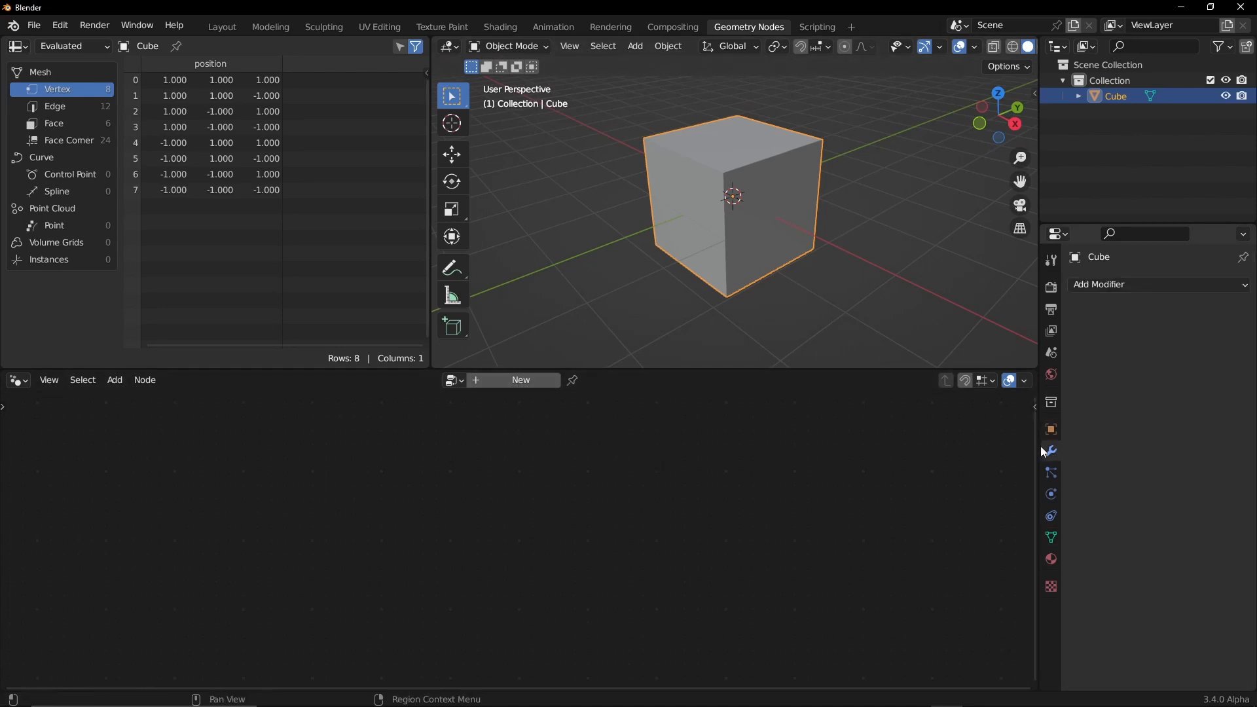
{"action": "left_click", "coordinate": [851, 213]}
{"action": "left_click", "coordinate": [753, 287]}
{"action": "left_click", "coordinate": [1168, 285]}
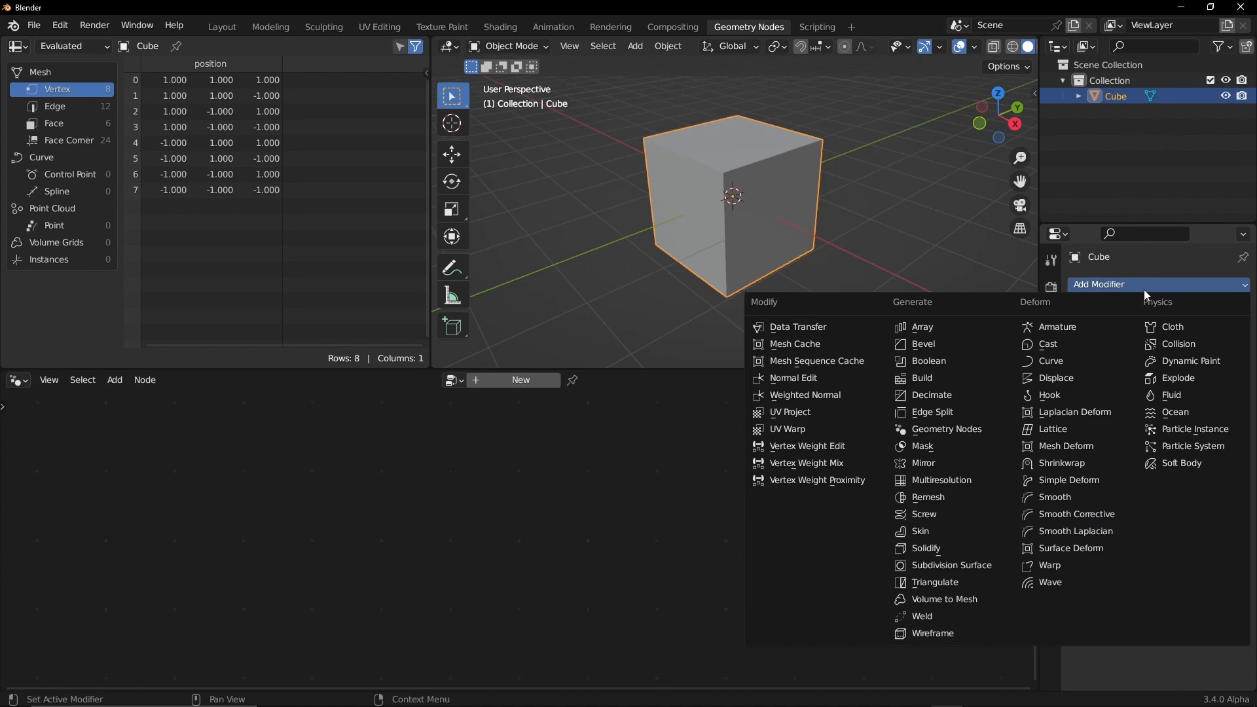
{"action": "left_click", "coordinate": [864, 236]}
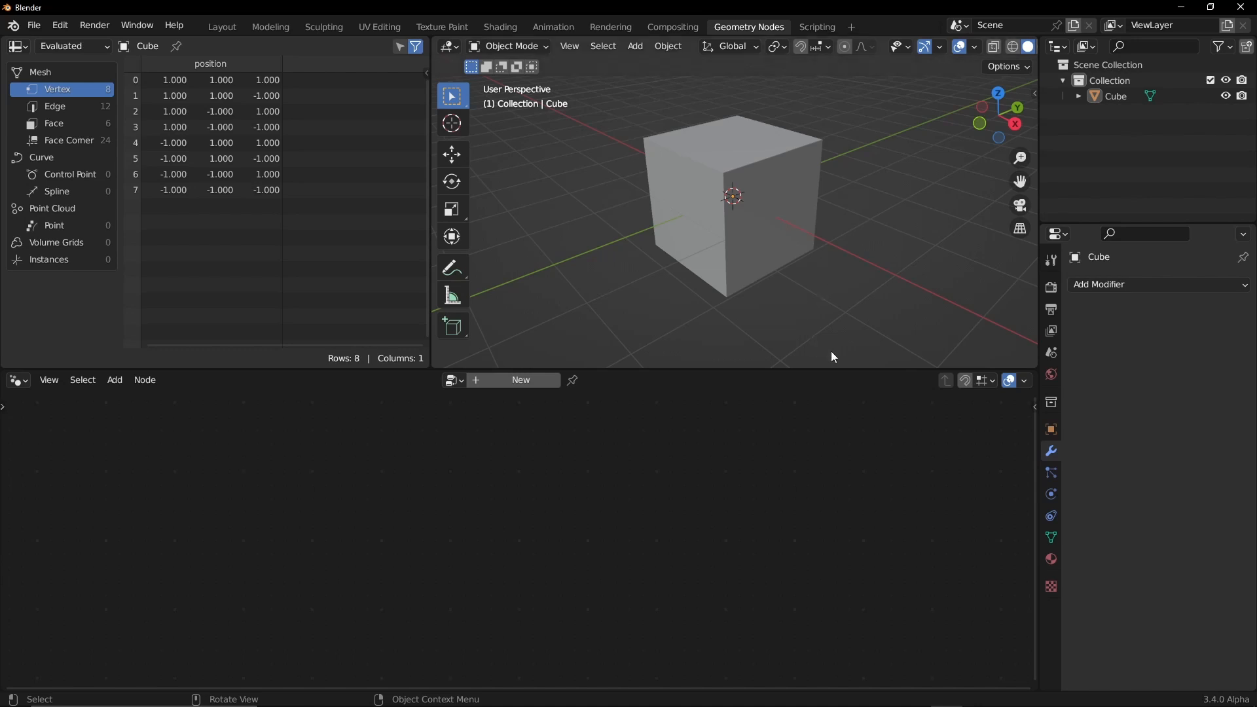
{"action": "left_click", "coordinate": [757, 245]}
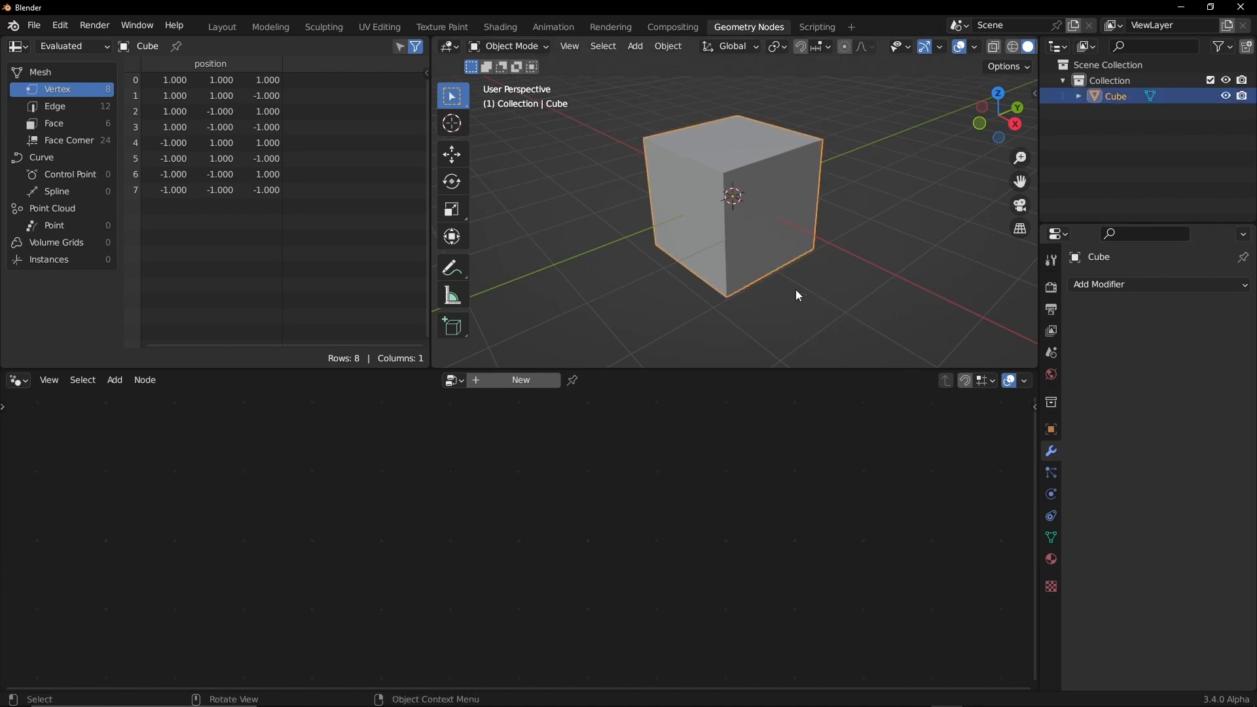
- Add a Geometry Nodes modifier to the cube and create a new node group in it
{"action": "left_click", "coordinate": [1112, 288]}
{"action": "left_click", "coordinate": [1132, 288]}
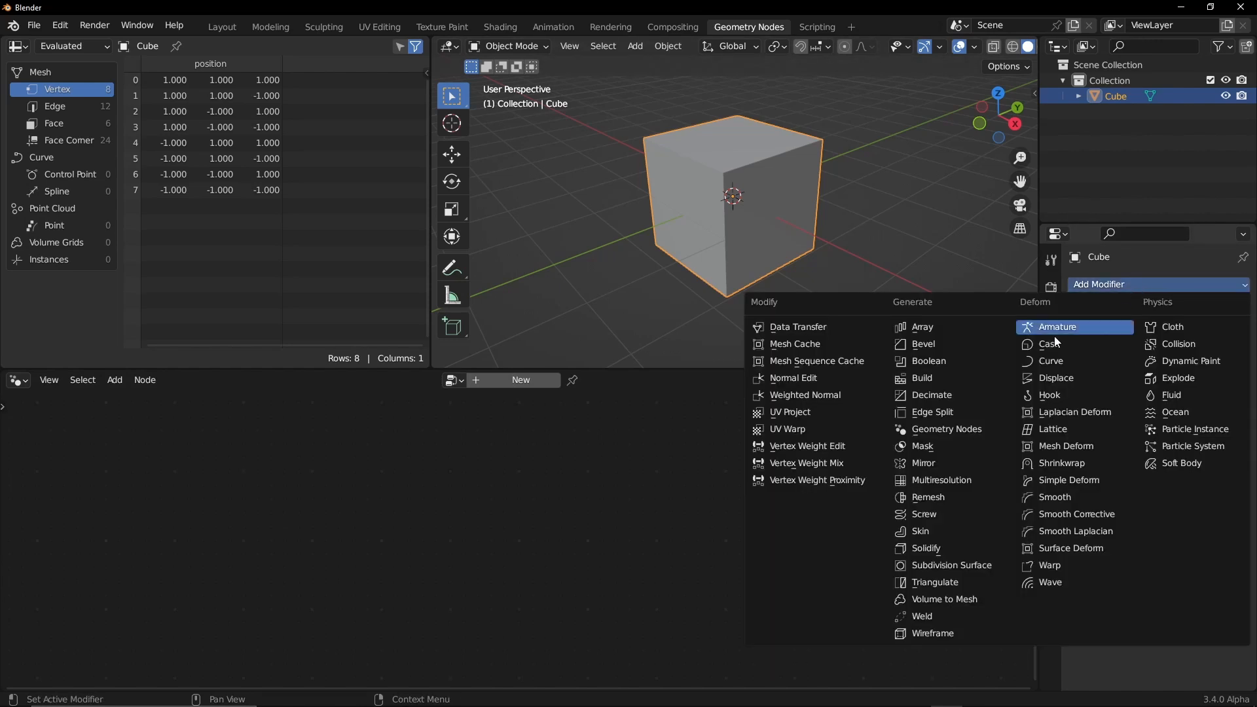
{"action": "left_click", "coordinate": [975, 430]}
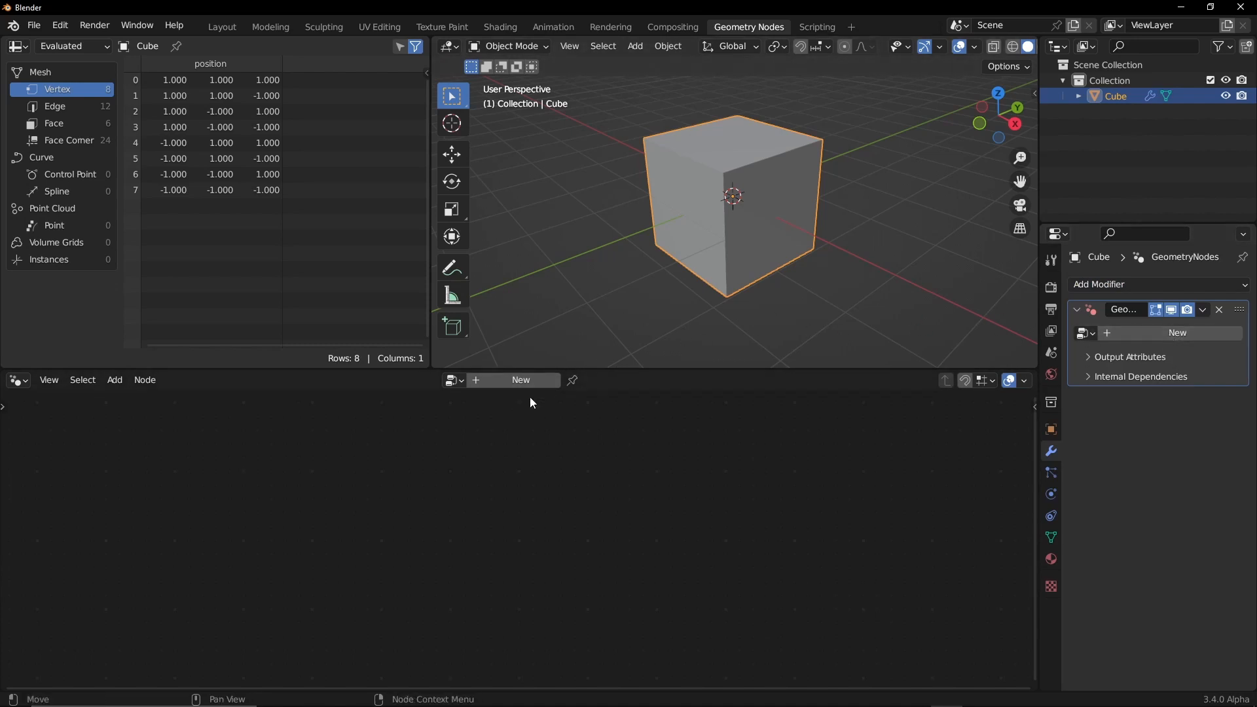
{"action": "left_click", "coordinate": [1186, 333]}
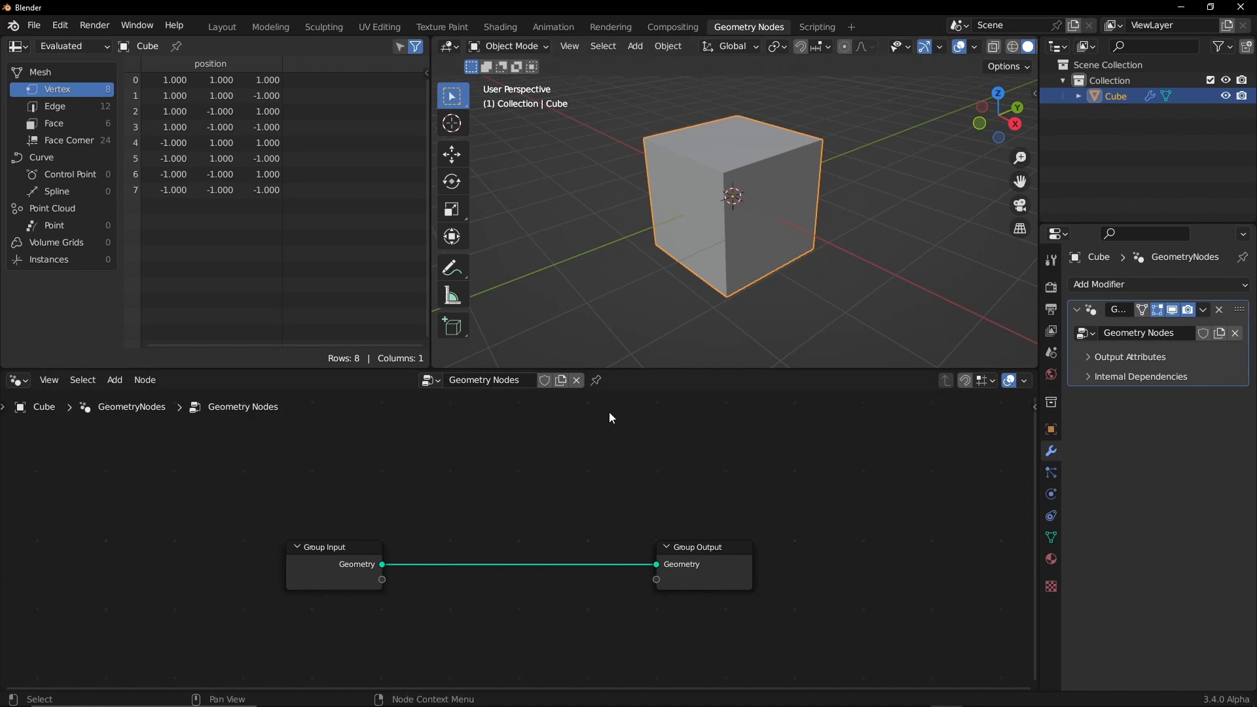
- Duplicate the cube's geometry node group three times
{"action": "left_click", "coordinate": [562, 384]}
{"action": "left_click", "coordinate": [562, 382]}
{"action": "left_click", "coordinate": [563, 381]}
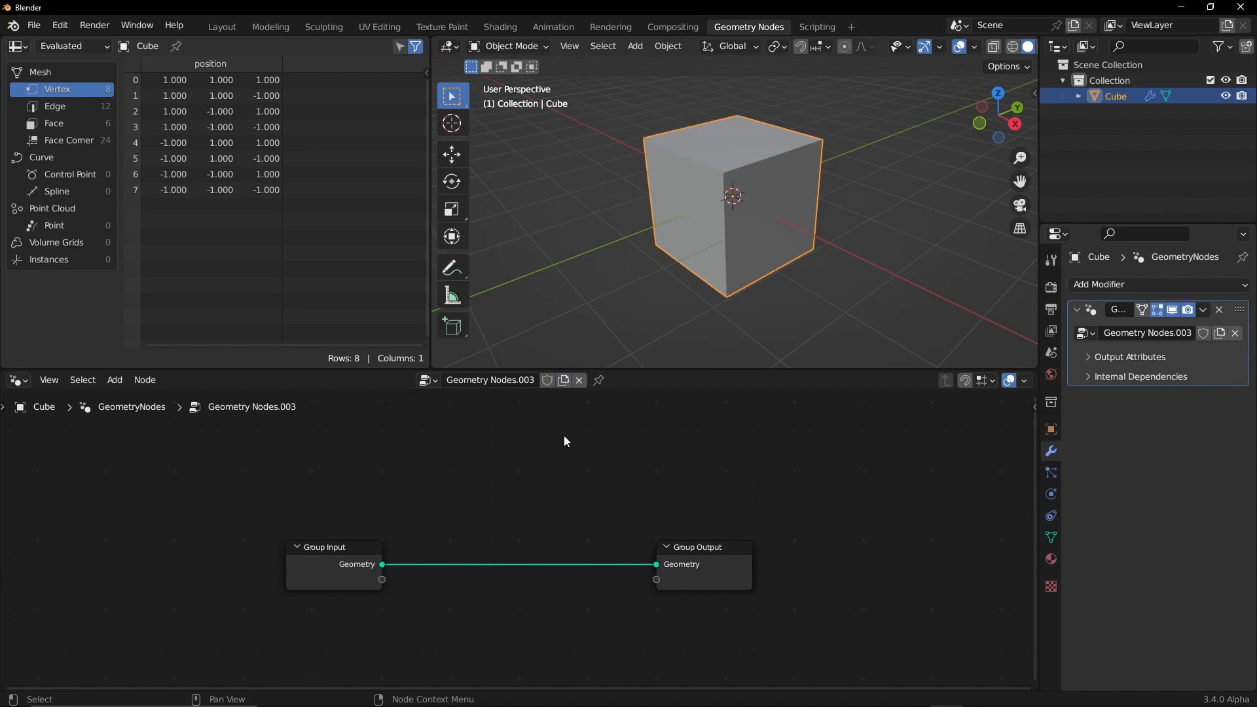
- Switch back to the original Geometry Nodes group and rename it A
{"action": "left_click", "coordinate": [427, 379]}
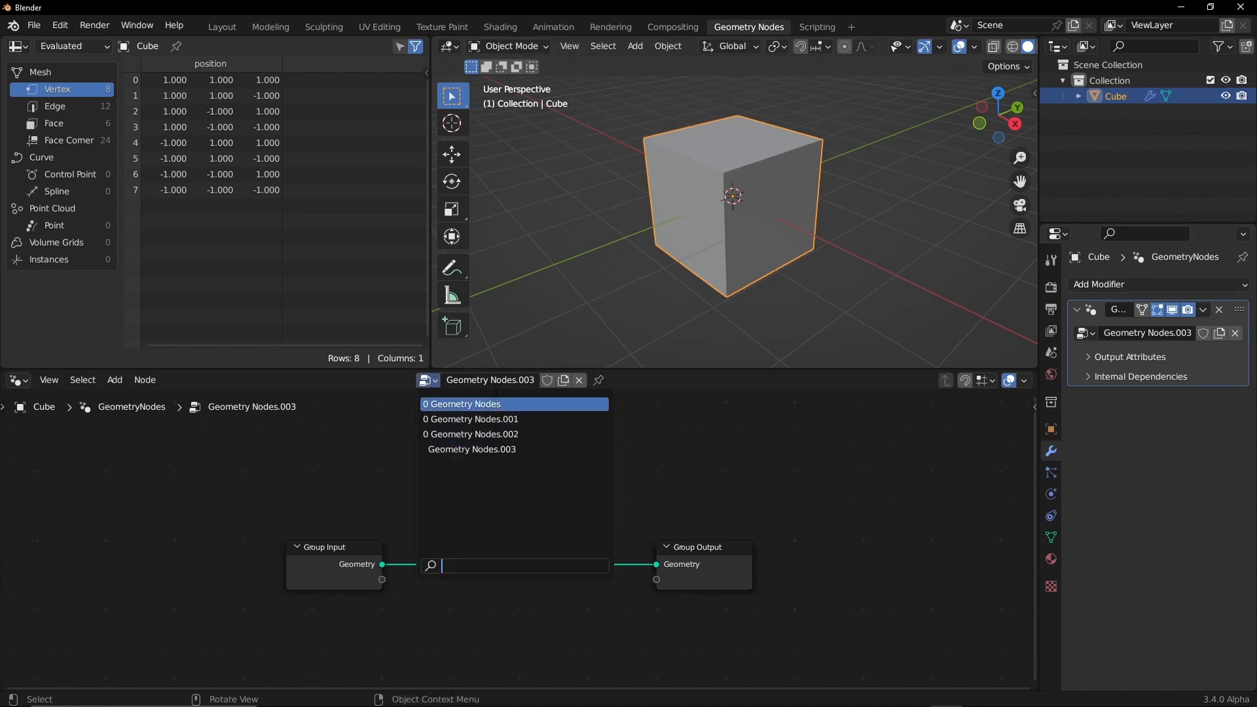
{"action": "left_click", "coordinate": [709, 414]}
{"action": "left_click", "coordinate": [431, 380]}
{"action": "left_click", "coordinate": [491, 400]}
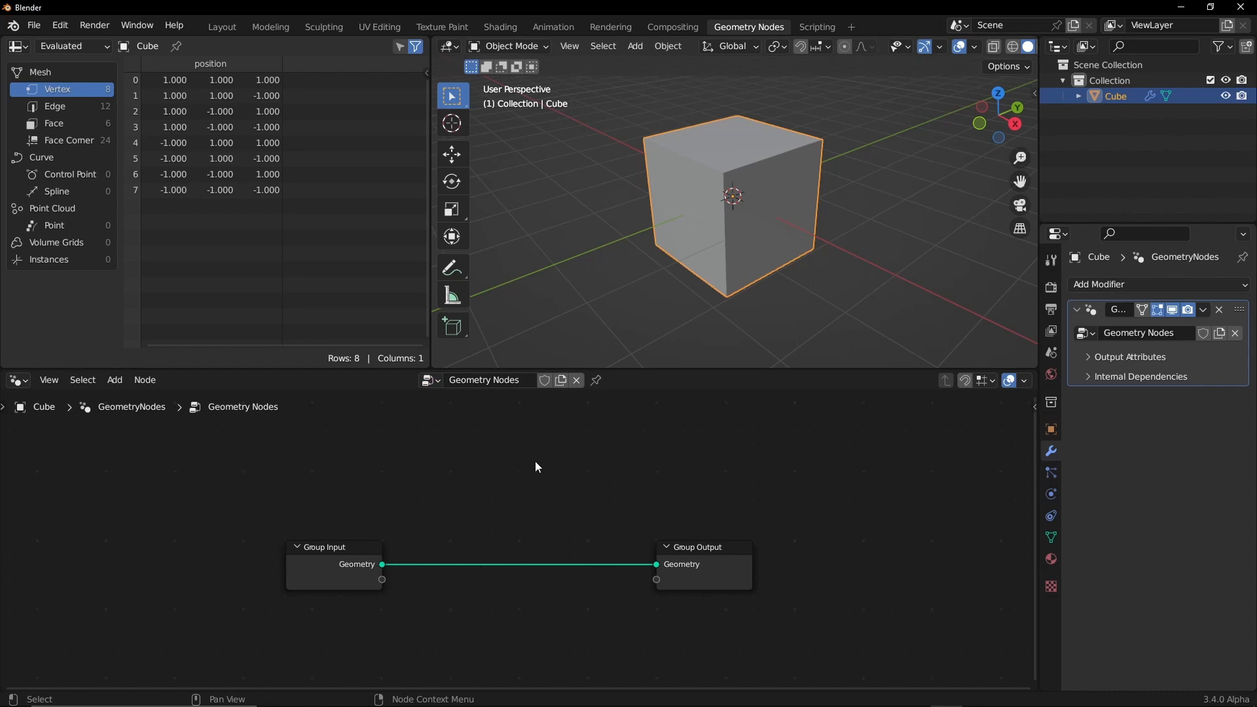
{"action": "double_click", "coordinate": [504, 380]}
{"action": "type", "text": "A"}
{"action": "key", "text": "Return"}
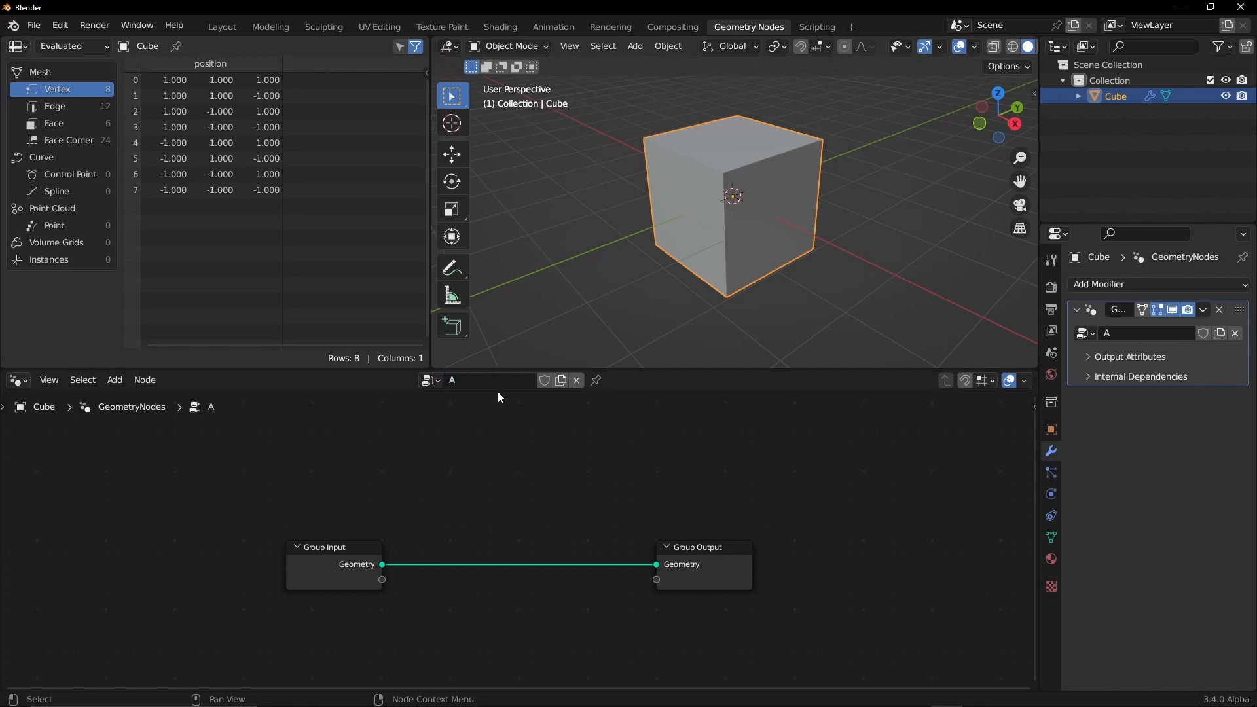
- Switch to the Geometry Nodes.001 group and rename it B
{"action": "left_click", "coordinate": [432, 381]}
{"action": "left_click", "coordinate": [458, 419]}
{"action": "double_click", "coordinate": [458, 381]}
{"action": "type", "text": "B"}
{"action": "key", "text": "Return"}
- Rename the Geometry Nodes.002 group C and the Geometry Nodes.003 group D
{"action": "left_click", "coordinate": [432, 380]}
{"action": "left_click", "coordinate": [458, 433]}
{"action": "double_click", "coordinate": [458, 381]}
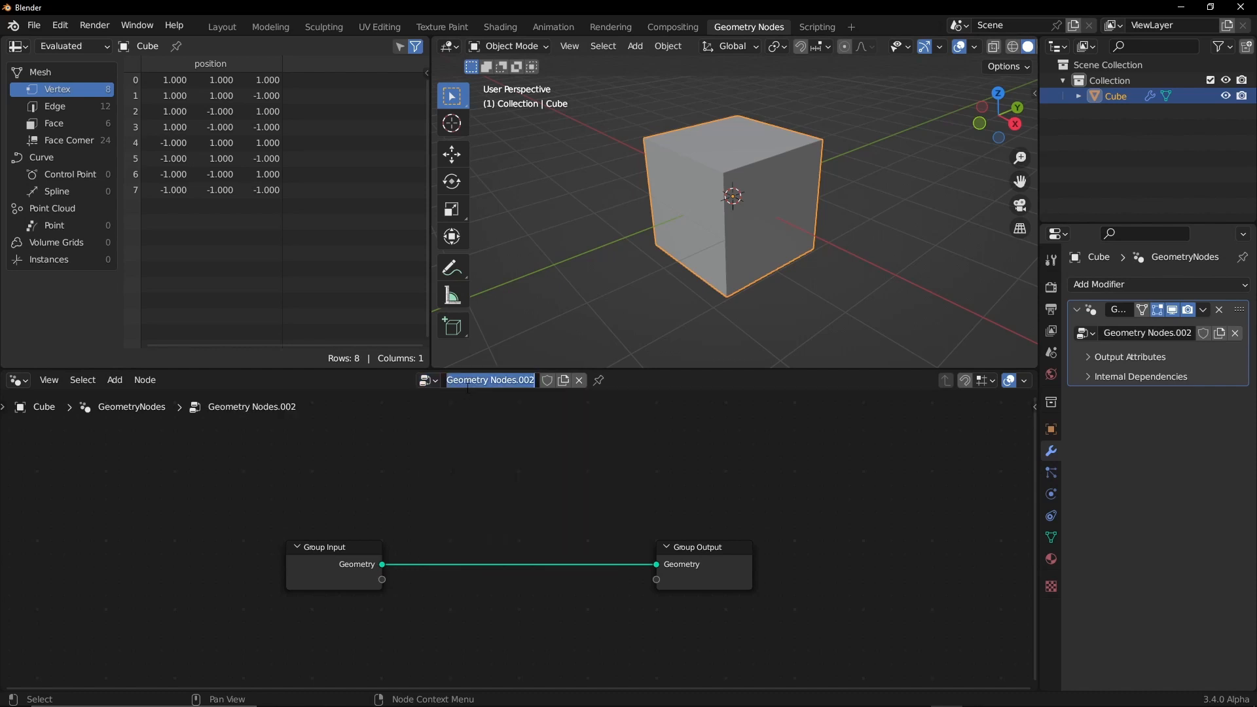
{"action": "left_click", "coordinate": [432, 380]}
{"action": "left_click", "coordinate": [452, 440]}
{"action": "double_click", "coordinate": [458, 383]}
{"action": "type", "text": "D"}
{"action": "key", "text": "Return"}
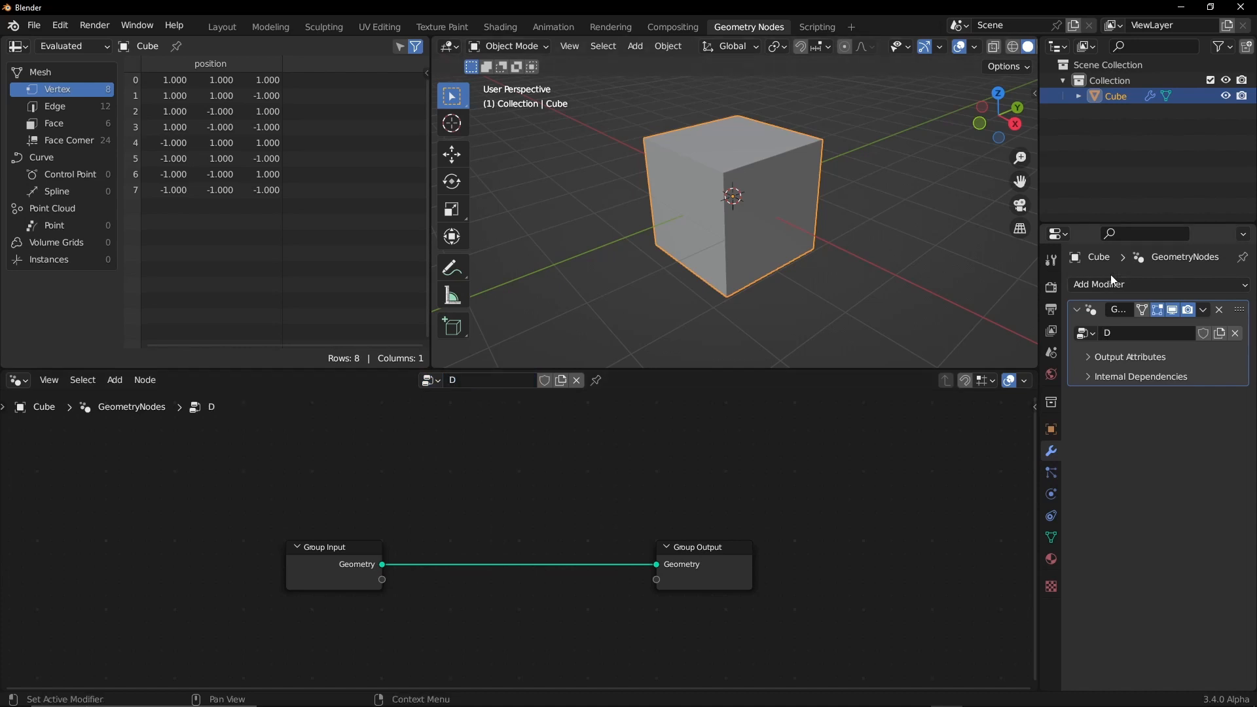
- Browse the available node groups and assign group A to the cube's modifier
{"action": "left_click", "coordinate": [1084, 333]}
{"action": "left_click", "coordinate": [430, 380]}
{"action": "left_click", "coordinate": [430, 380]}
{"action": "left_click", "coordinate": [447, 419]}
{"action": "left_click", "coordinate": [432, 381]}
{"action": "left_click", "coordinate": [445, 405]}
- Add an Ico Sphere node to group A and connect its Mesh output to the Group Output's Geometry input
{"action": "key", "text": "shift+a"}
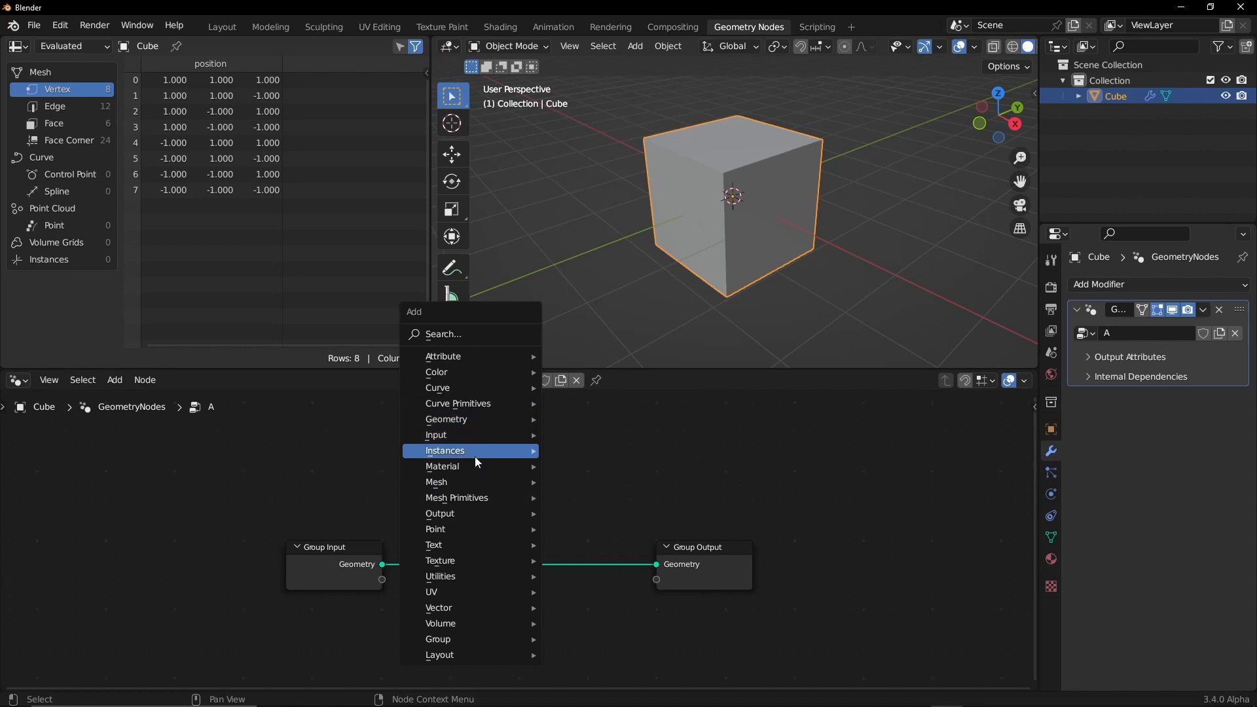
{"action": "mouse_move", "coordinate": [483, 499]}
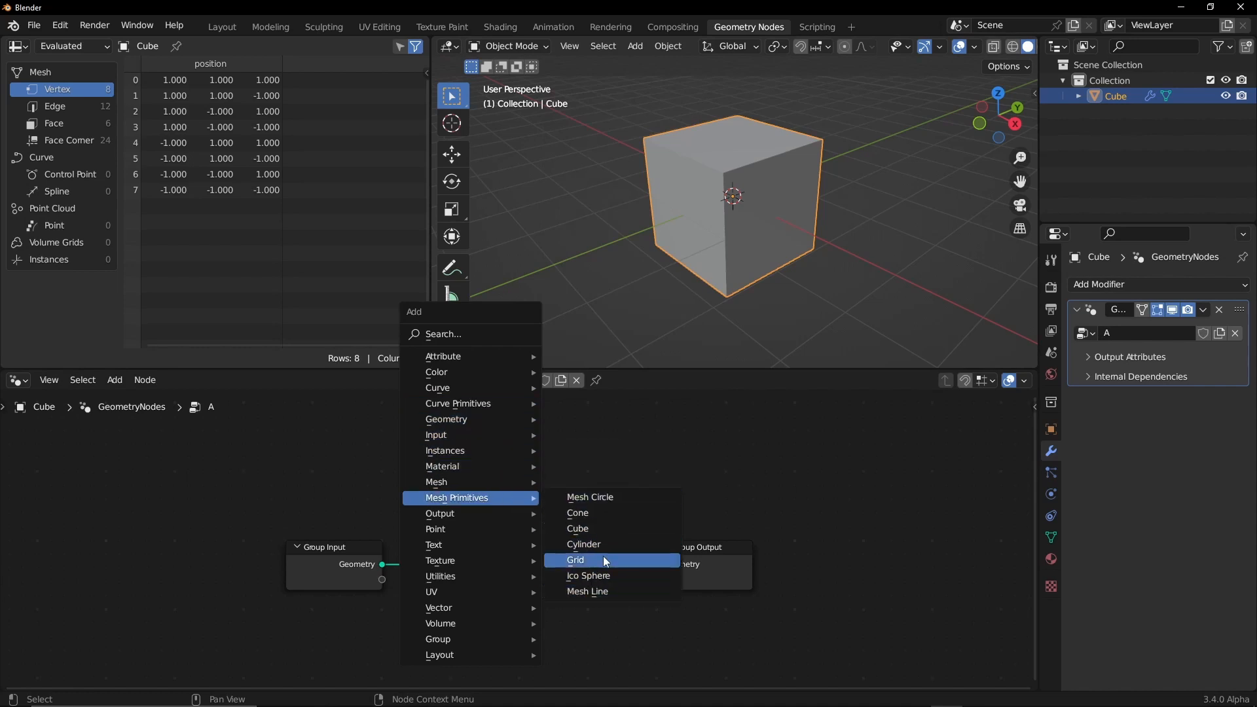
{"action": "left_click", "coordinate": [593, 575]}
{"action": "left_click", "coordinate": [388, 447]}
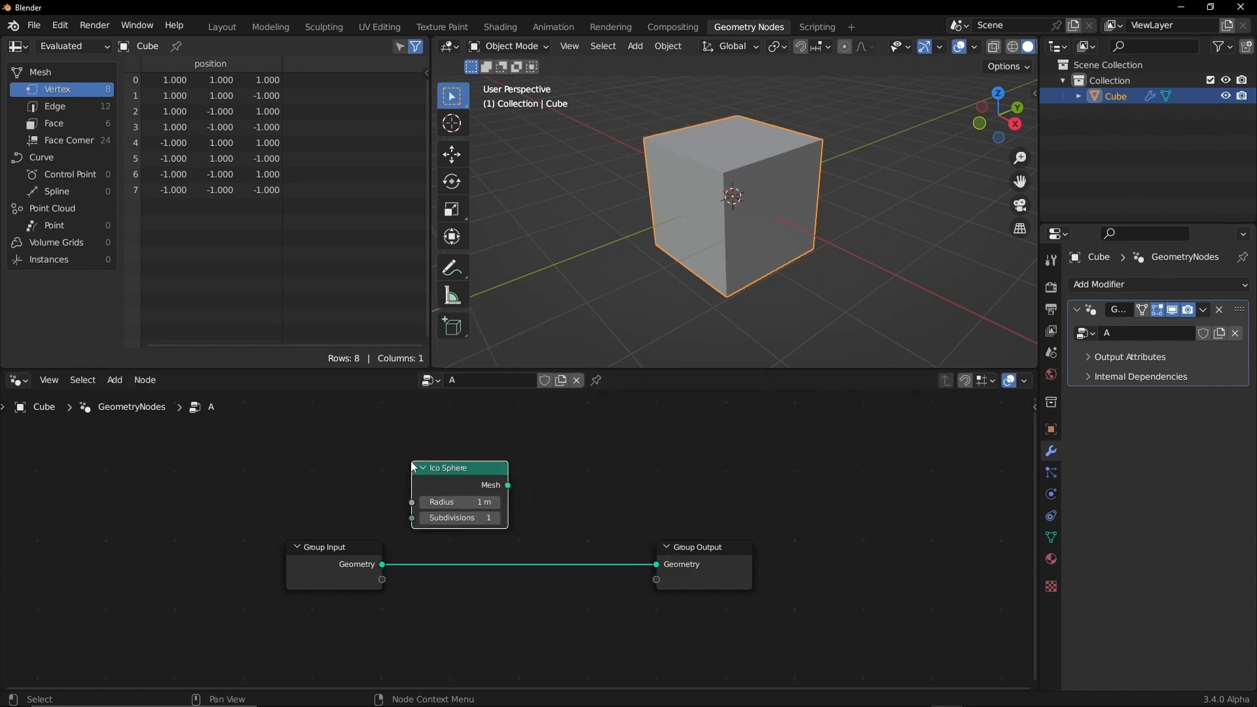
{"action": "left_click_drag", "start_coordinate": [508, 485], "coordinate": [655, 564]}
{"action": "left_click_drag", "start_coordinate": [492, 492], "coordinate": [502, 559]}
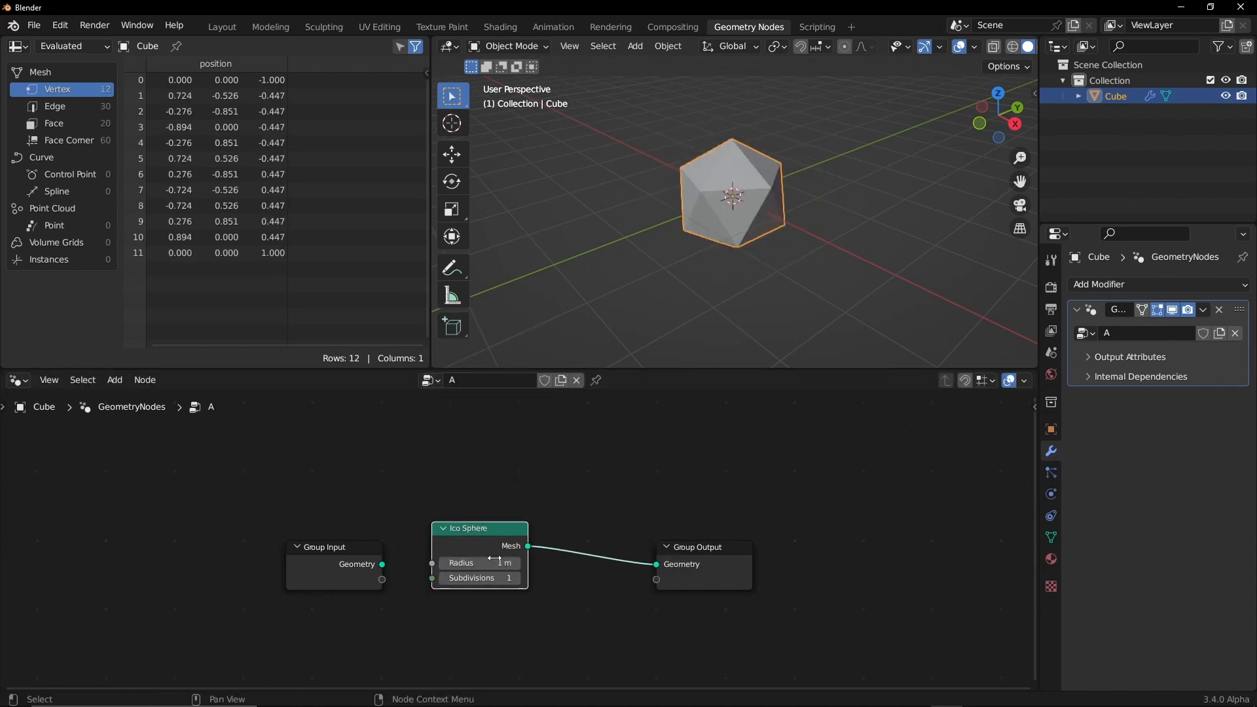
- Set the Ico Sphere's Subdivisions to 4 and move the Group Input and Ico Sphere nodes away from the Group Output
{"action": "left_click", "coordinate": [518, 580]}
{"action": "left_click", "coordinate": [518, 580]}
{"action": "left_click", "coordinate": [518, 580]}
{"action": "left_click_drag", "start_coordinate": [348, 552], "coordinate": [322, 507]}
{"action": "left_click_drag", "start_coordinate": [481, 534], "coordinate": [372, 534]}
- Select the object displaying the ico sphere and delete it from the scene
{"action": "left_click", "coordinate": [775, 256]}
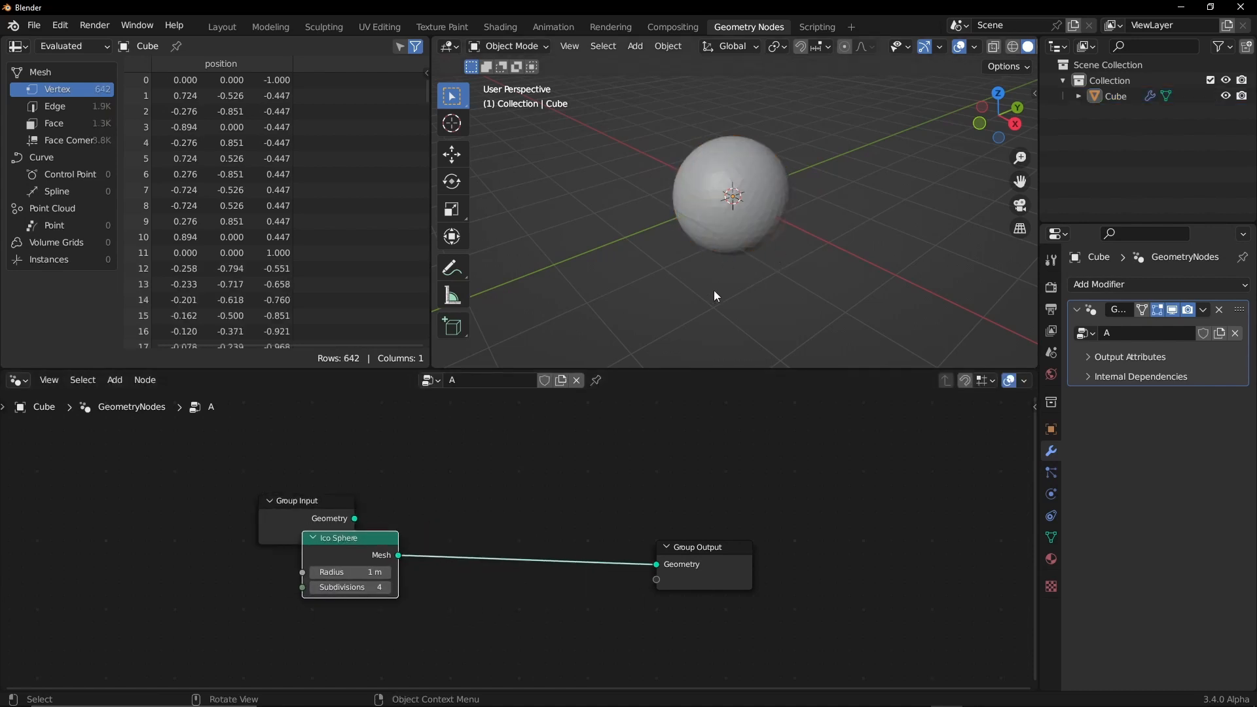
{"action": "middle_click_drag", "start_coordinate": [723, 290], "coordinate": [763, 245]}
{"action": "left_click", "coordinate": [764, 245]}
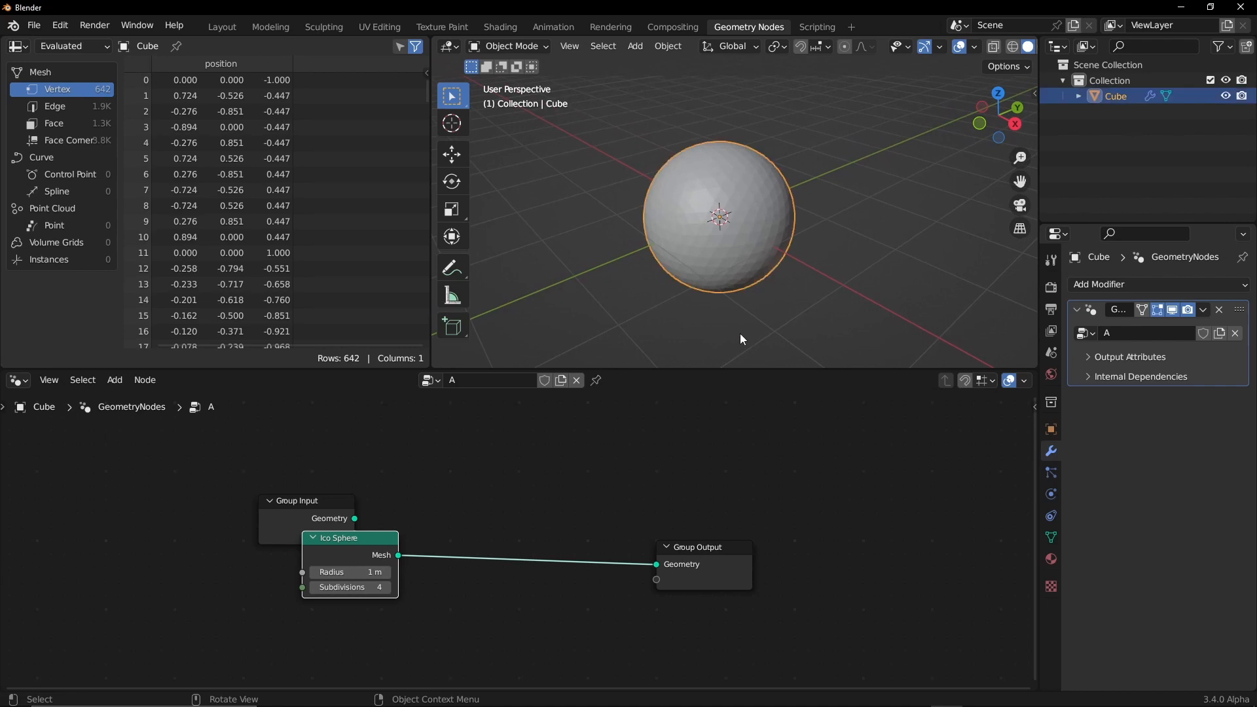
{"action": "key", "text": "x"}
{"action": "left_click", "coordinate": [714, 341]}
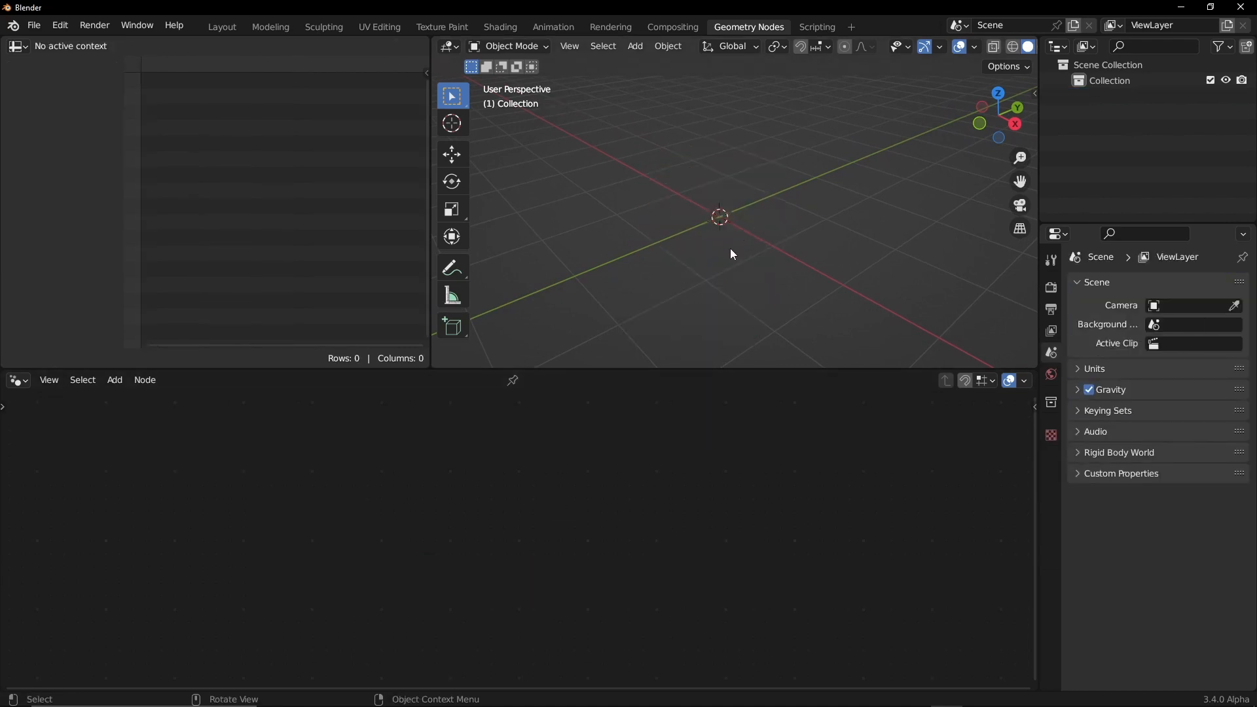
- Add a new mesh cube to the empty scene
{"action": "key", "text": "shift+a"}
{"action": "mouse_move", "coordinate": [729, 242]}
{"action": "left_click", "coordinate": [811, 265]}
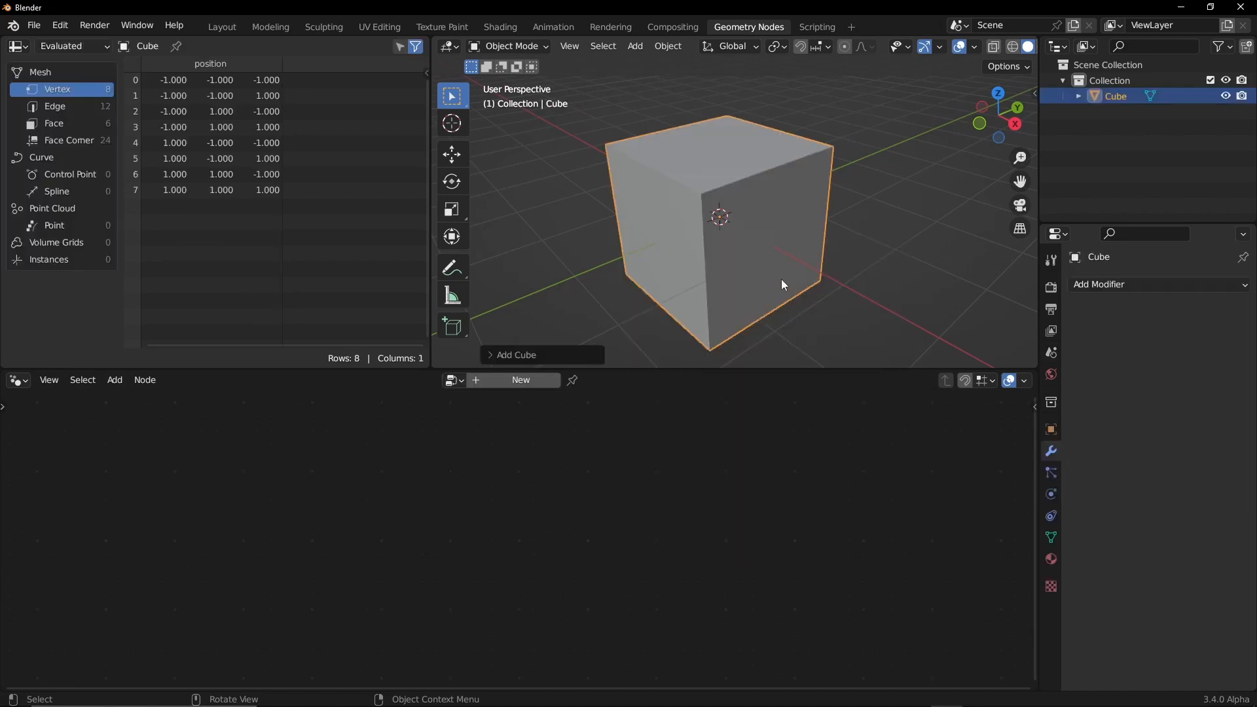
{"action": "scroll", "coordinate": [771, 288], "scroll_direction": "down", "scroll_amount": 3}
- Check the list of existing node groups and create a new geometry node group on the new cube
{"action": "left_click", "coordinate": [454, 381]}
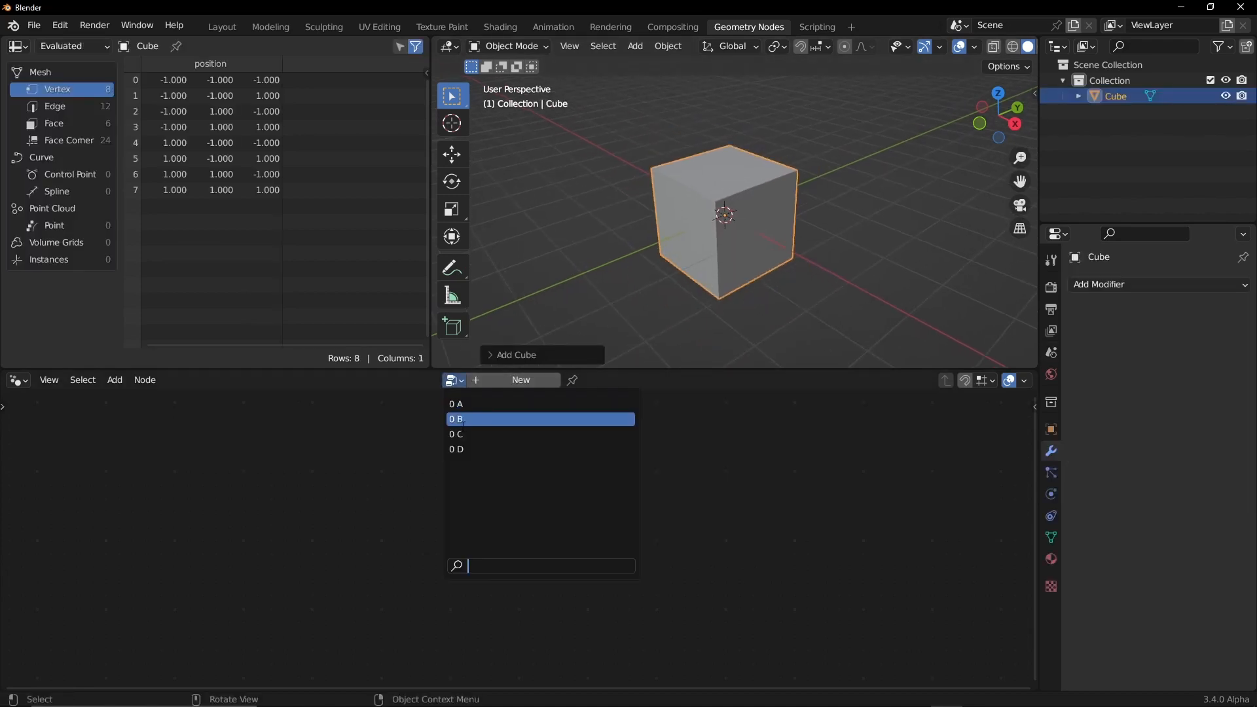
{"action": "key", "text": "Escape"}
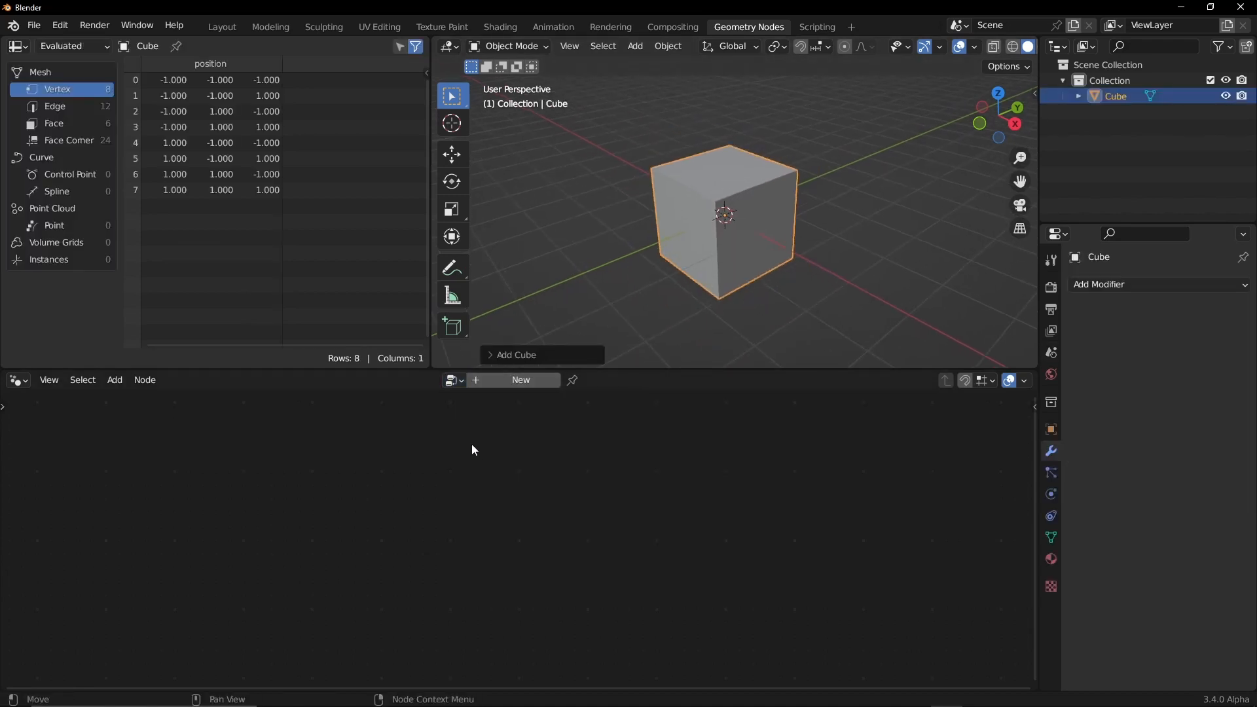
{"action": "left_click_drag", "start_coordinate": [456, 368], "coordinate": [456, 378]}
{"action": "left_click", "coordinate": [455, 392]}
{"action": "left_click", "coordinate": [469, 431]}
{"action": "left_click", "coordinate": [457, 394]}
{"action": "left_click", "coordinate": [516, 392]}
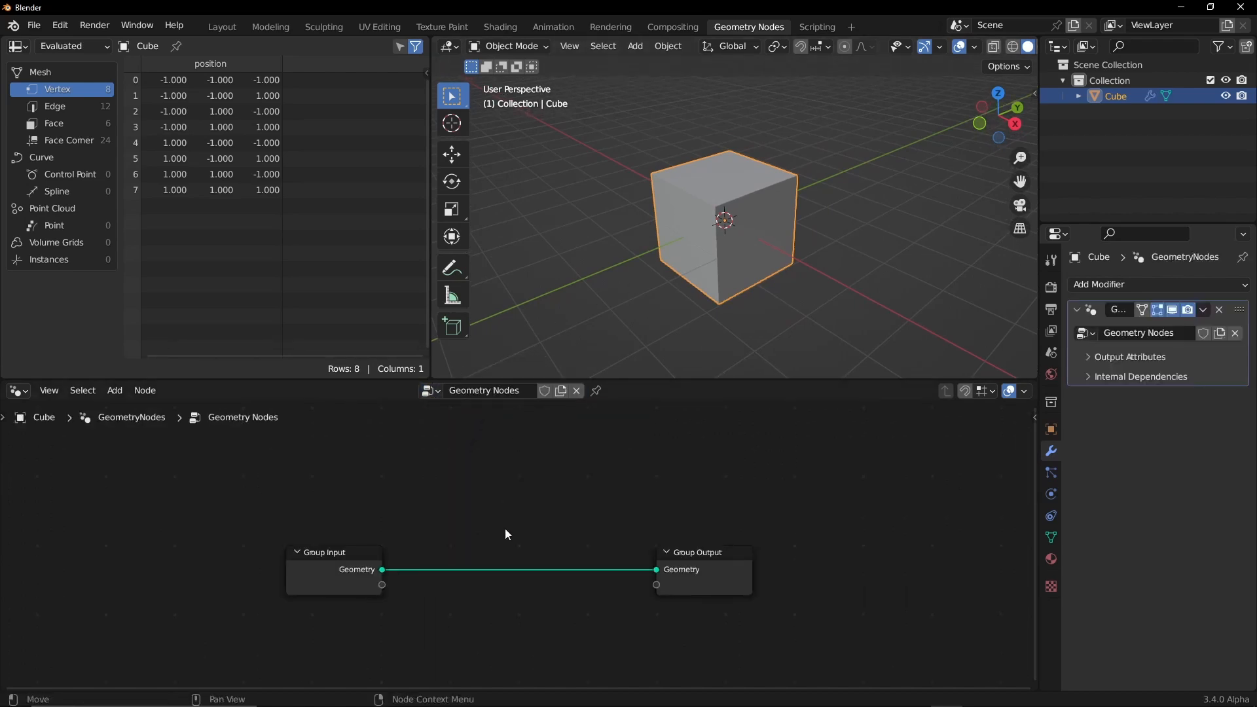
- Assign node group A to the new cube and move the Ico Sphere node between Group Input and Group Output
{"action": "left_click", "coordinate": [433, 392]}
{"action": "left_click", "coordinate": [449, 414]}
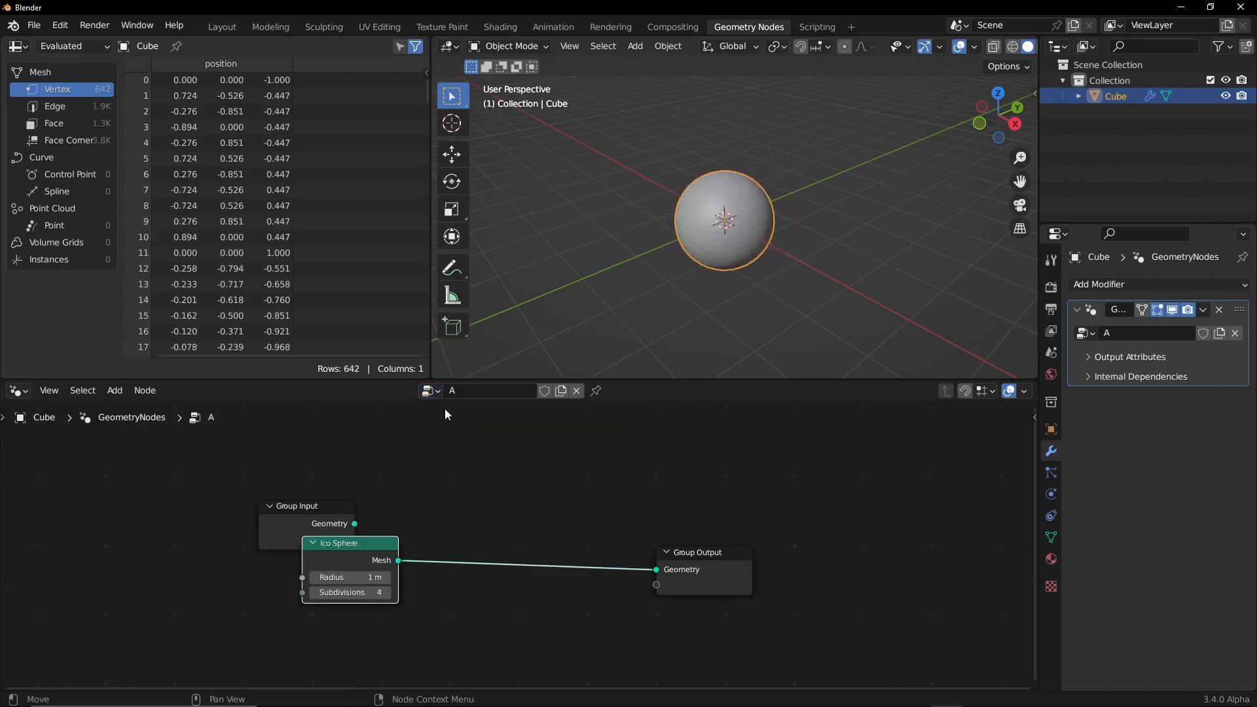
{"action": "left_click_drag", "start_coordinate": [367, 543], "coordinate": [518, 506]}
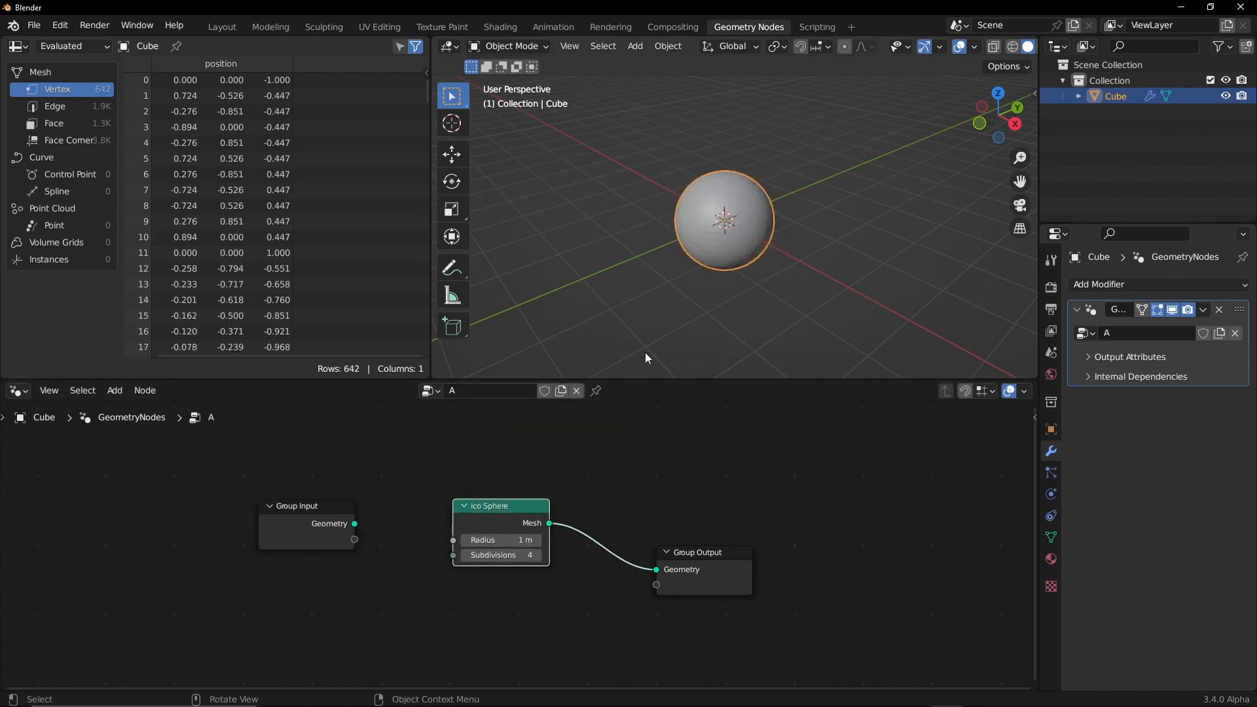
- Enlarge the viewport area slightly, widen the properties area and collapse the GeometryNodes modifier
{"action": "left_click_drag", "start_coordinate": [642, 379], "coordinate": [668, 385]}
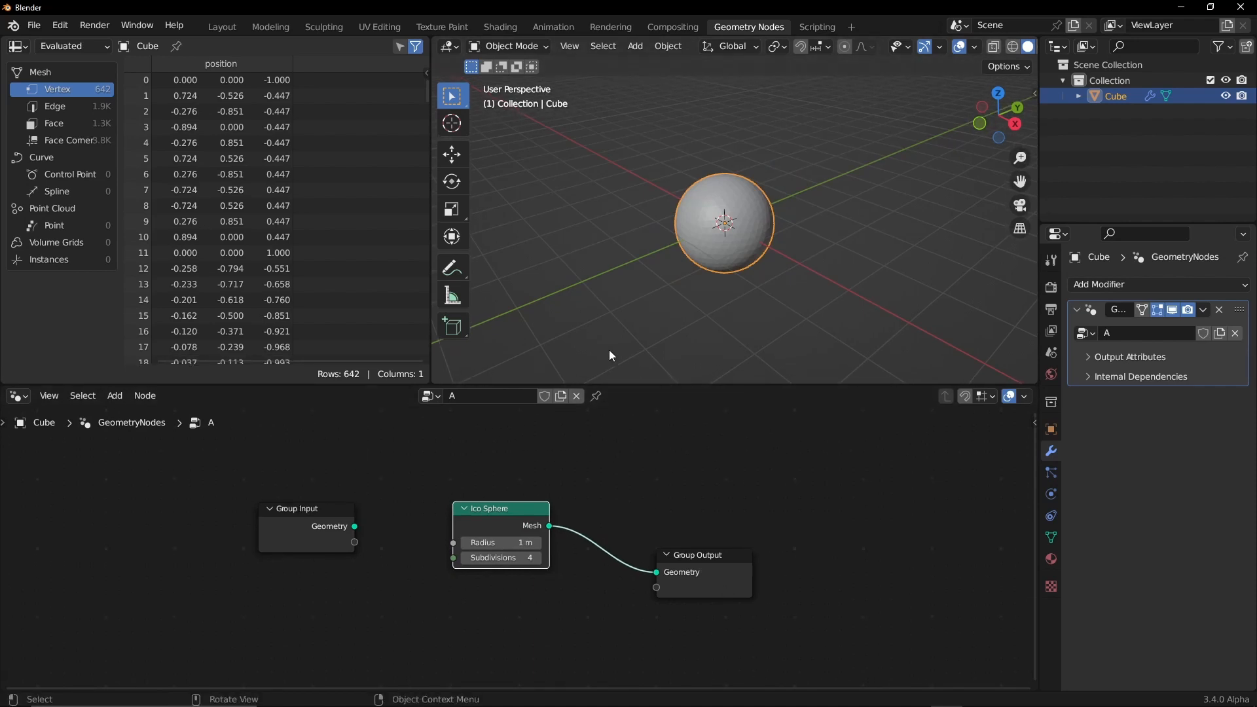
{"action": "left_click_drag", "start_coordinate": [1039, 295], "coordinate": [988, 297]}
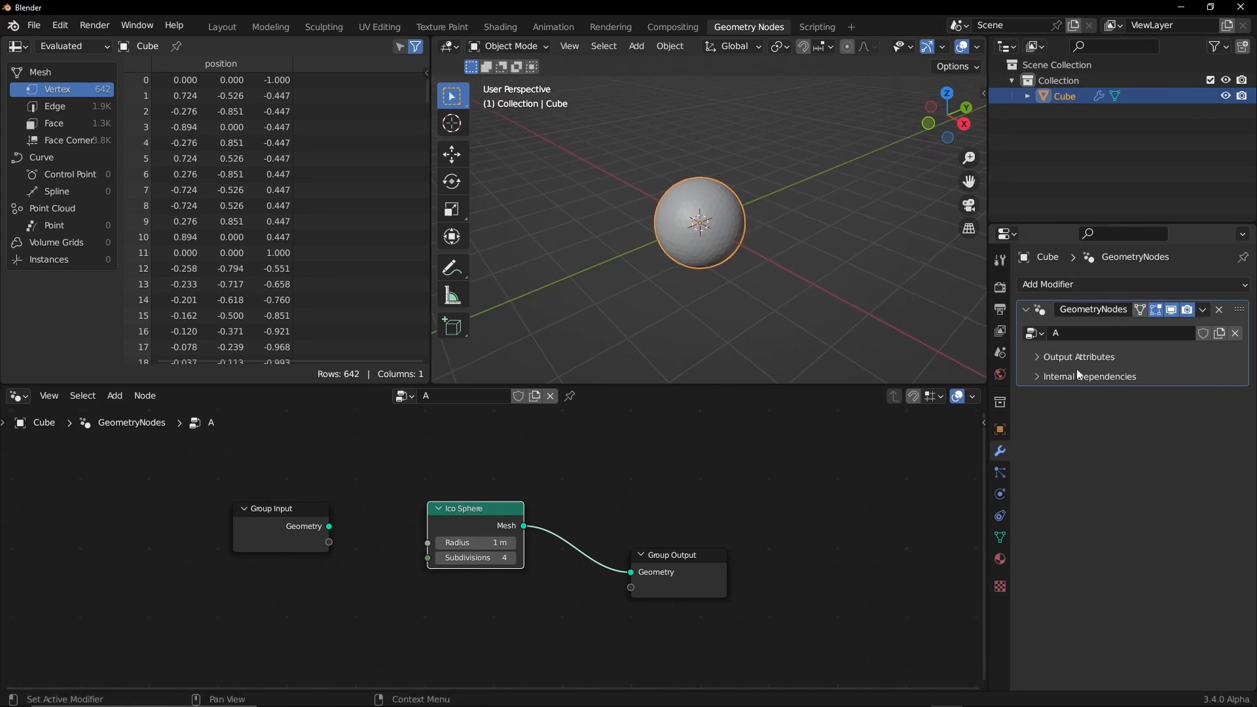
{"action": "left_click", "coordinate": [1048, 313]}
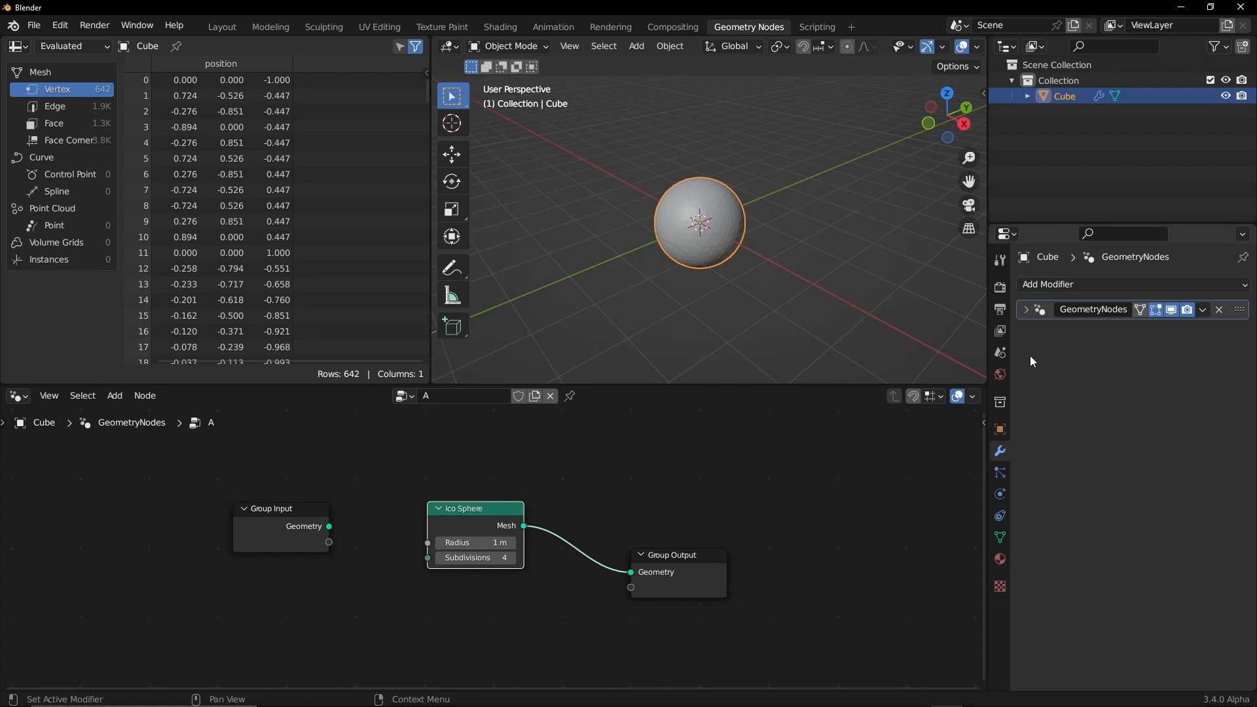
- Switch the Cube object to Sculpt Mode and try to sculpt the generated sphere
{"action": "left_click", "coordinate": [1113, 283]}
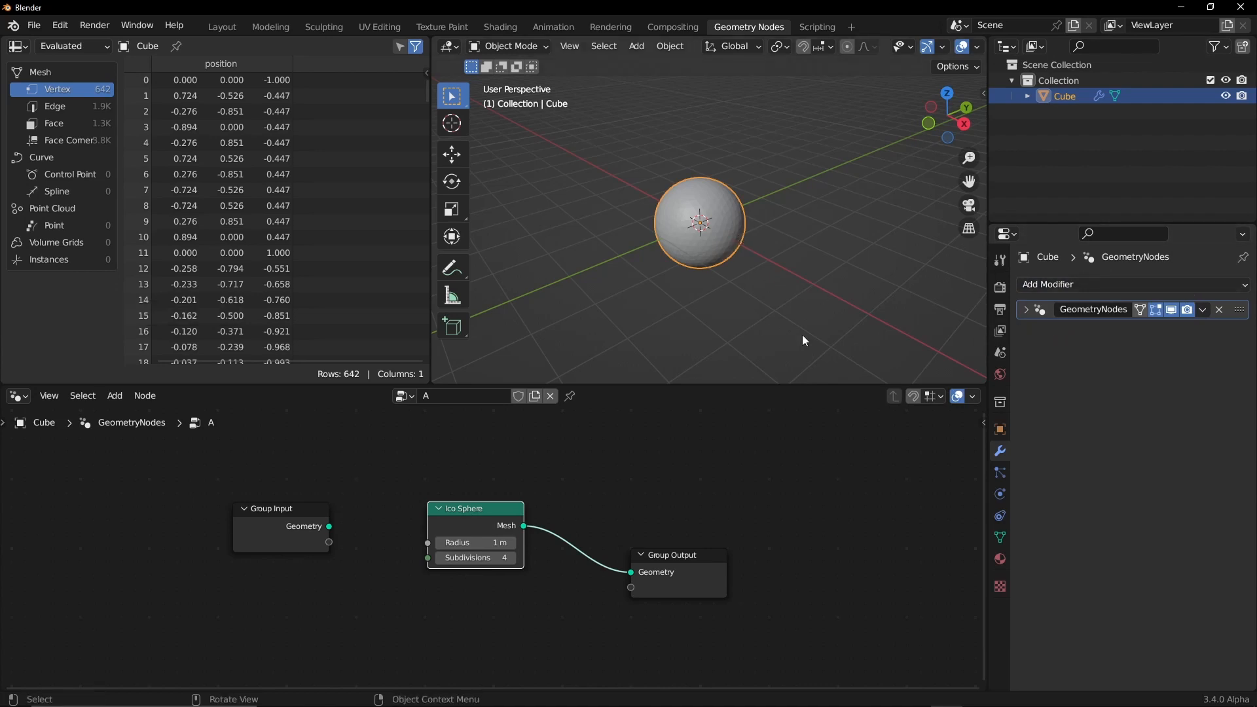
{"action": "key", "text": "ctrl+Tab"}
{"action": "left_click", "coordinate": [681, 423]}
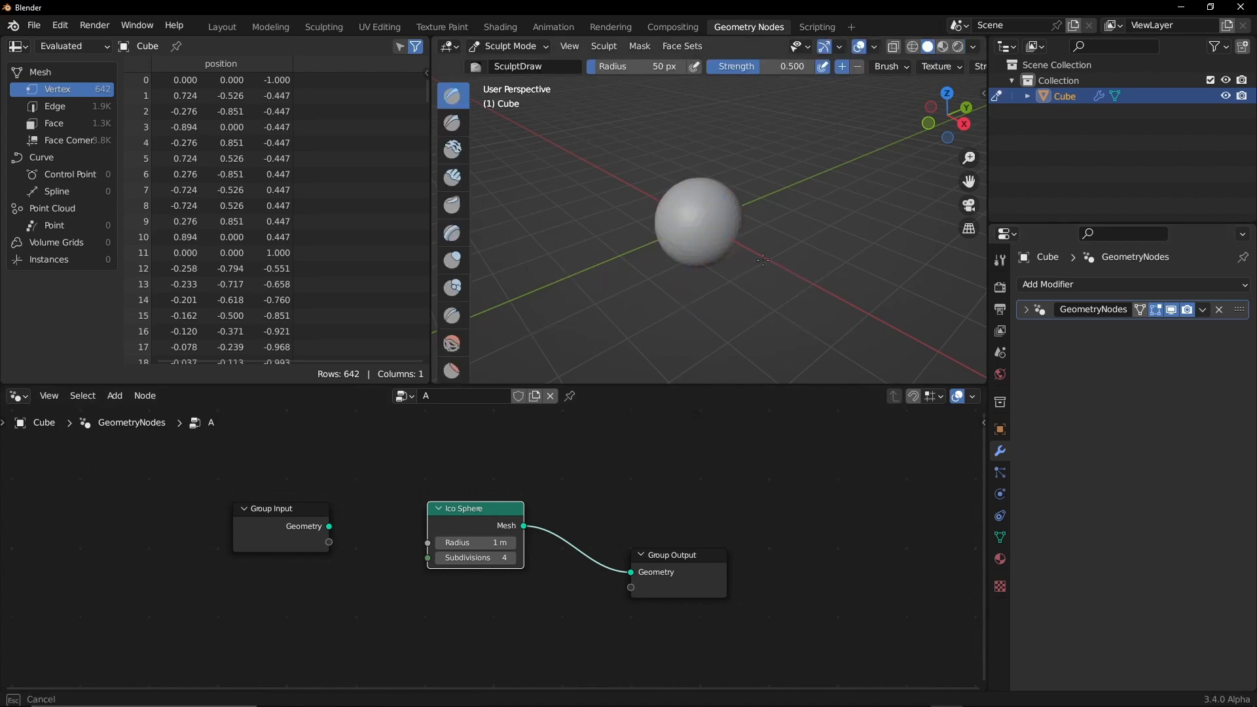
- In Edit Mode, try moving one corner vertex of the underlying cube, undo the move and return to Object Mode
{"action": "key", "text": "ctrl+Tab"}
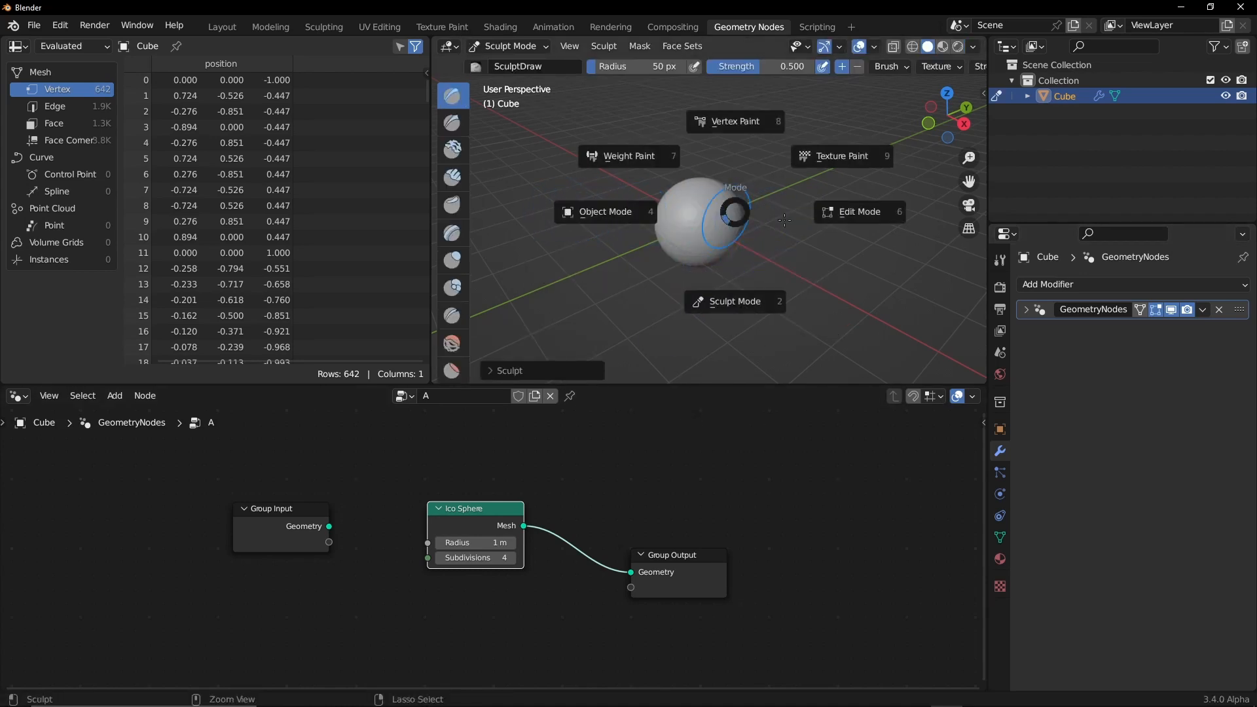
{"action": "left_click", "coordinate": [737, 218]}
{"action": "left_click", "coordinate": [768, 180]}
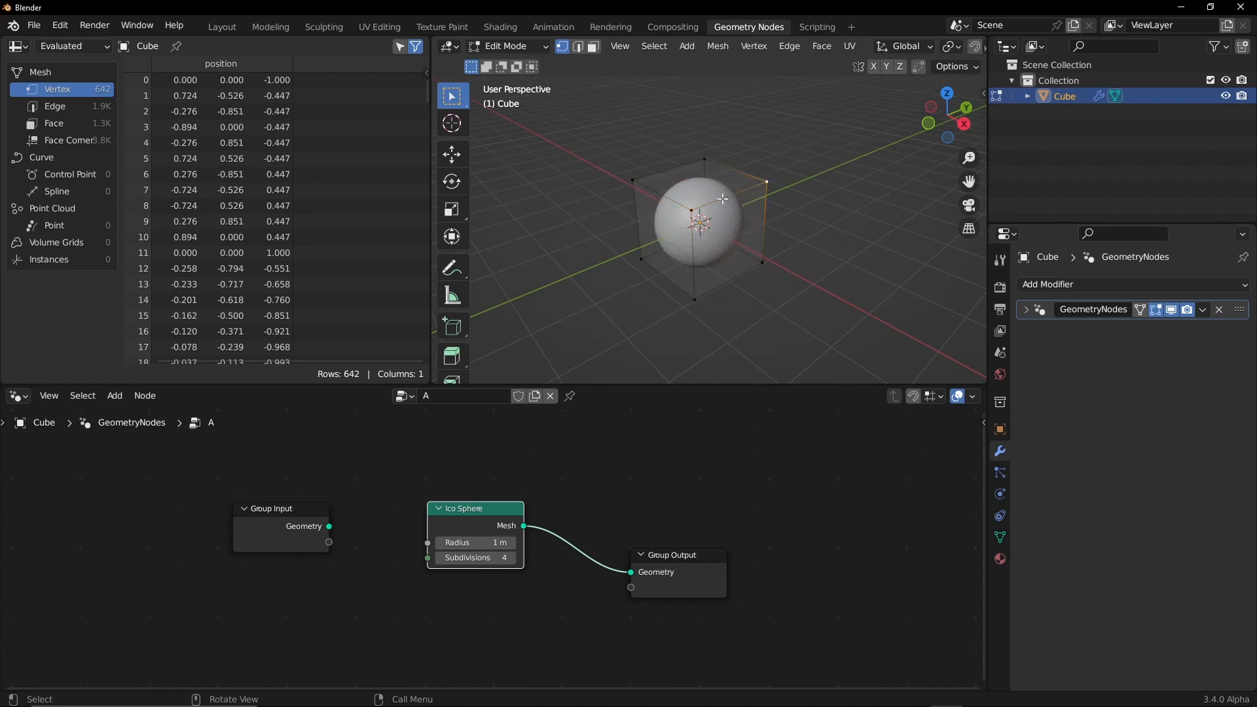
{"action": "key", "text": "g"}
{"action": "left_click", "coordinate": [826, 183]}
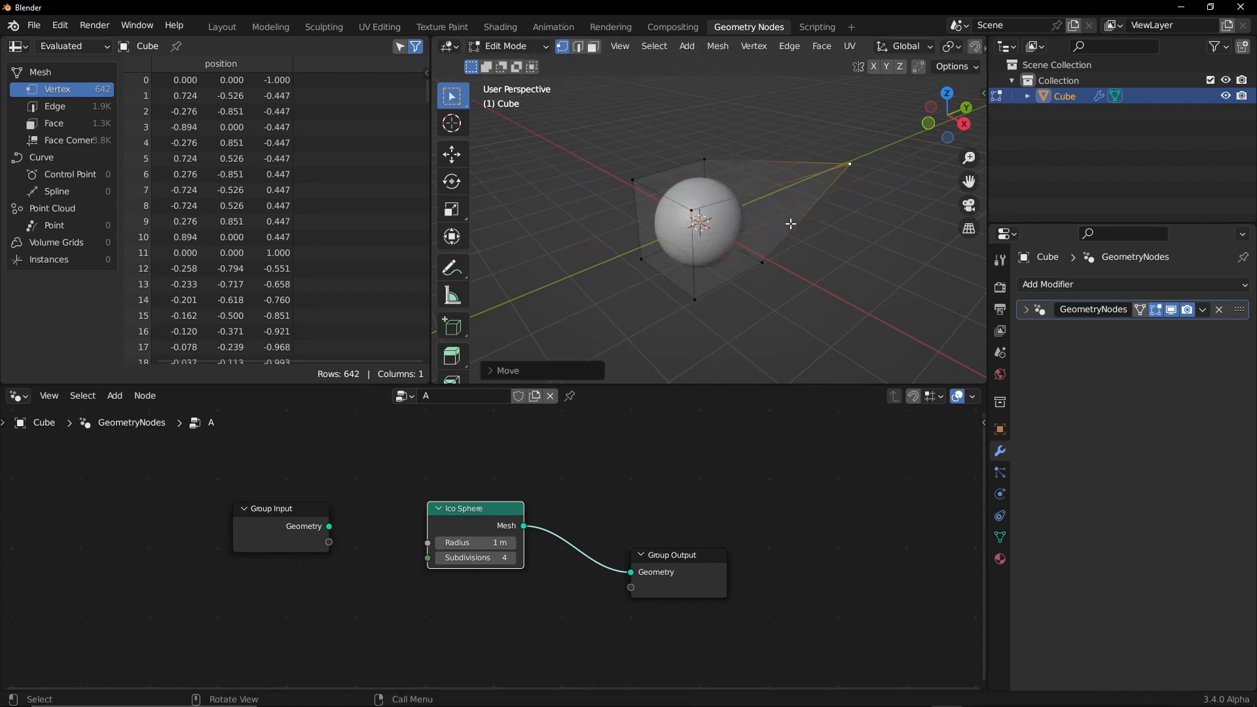
{"action": "key", "text": "ctrl+z"}
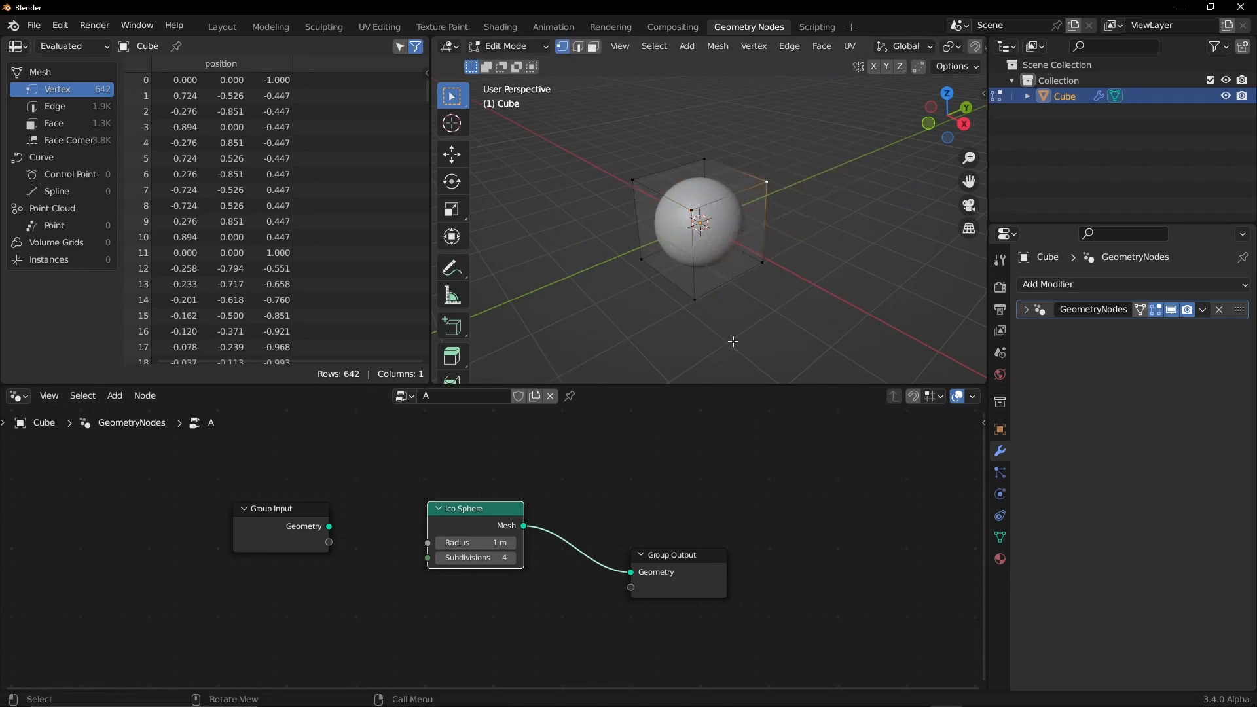
{"action": "key", "text": "Tab"}
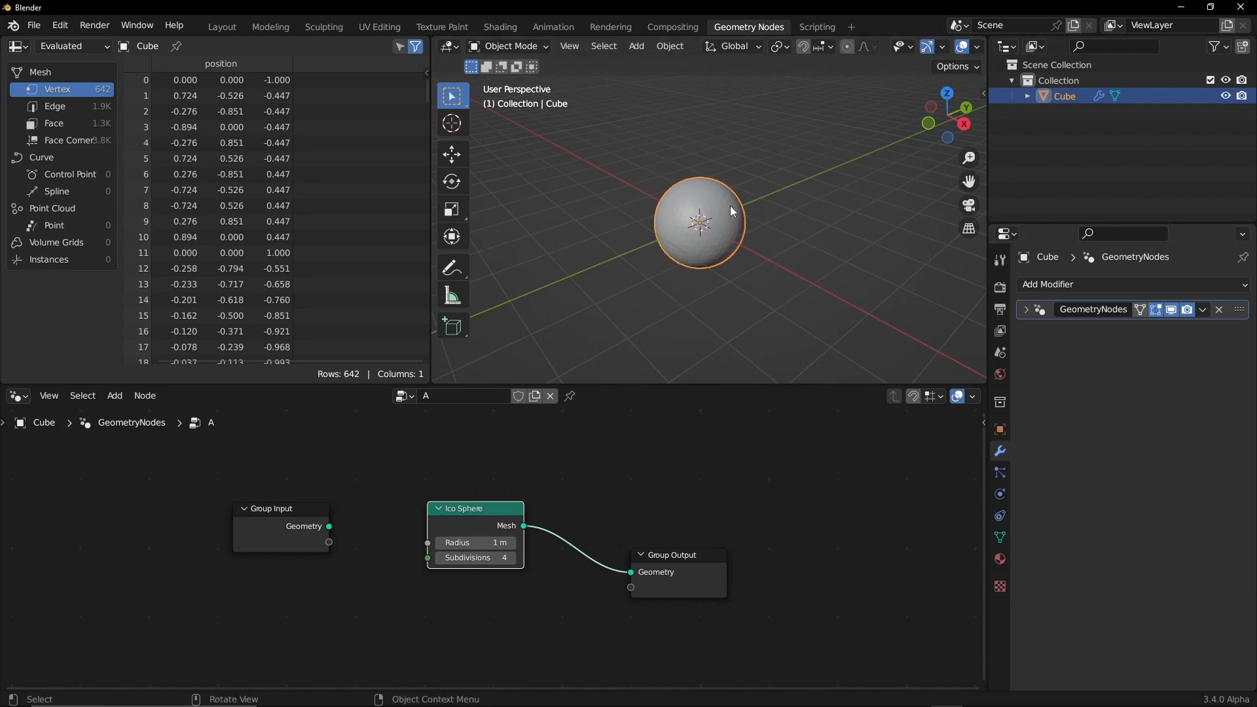
- Apply the GeometryNodes modifier on the Cube object
{"action": "left_click", "coordinate": [1203, 309]}
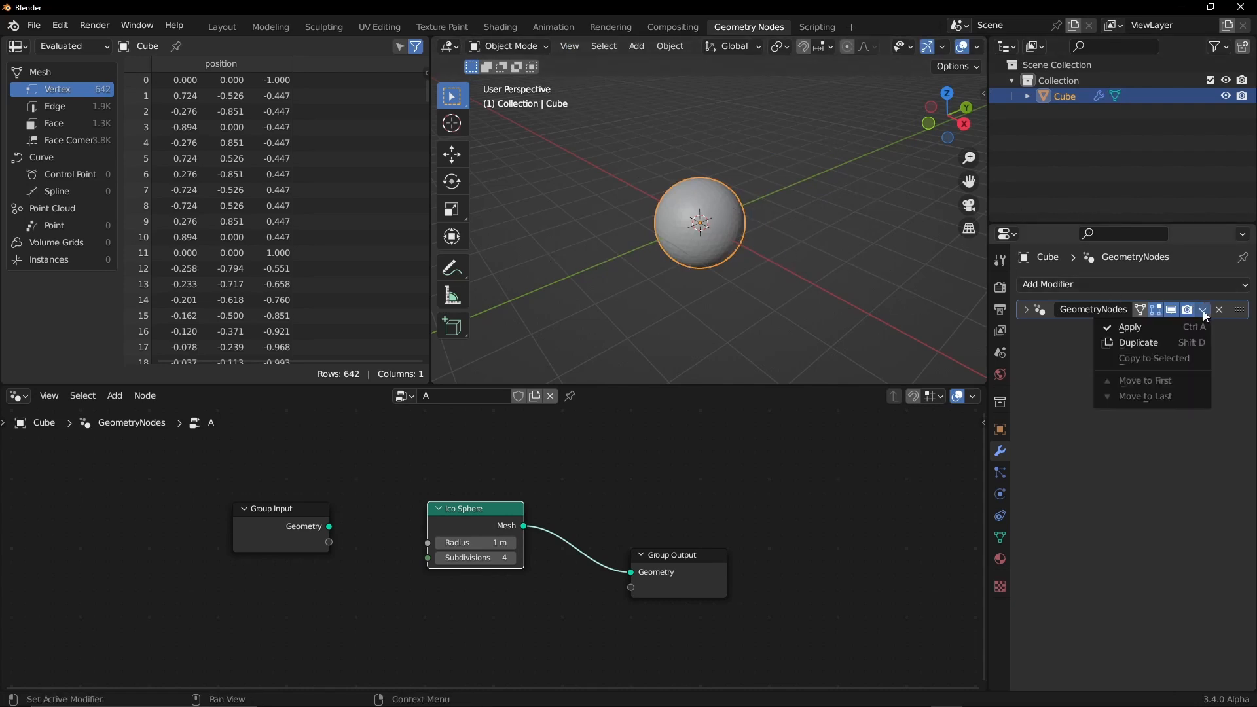
{"action": "left_click", "coordinate": [1149, 329]}
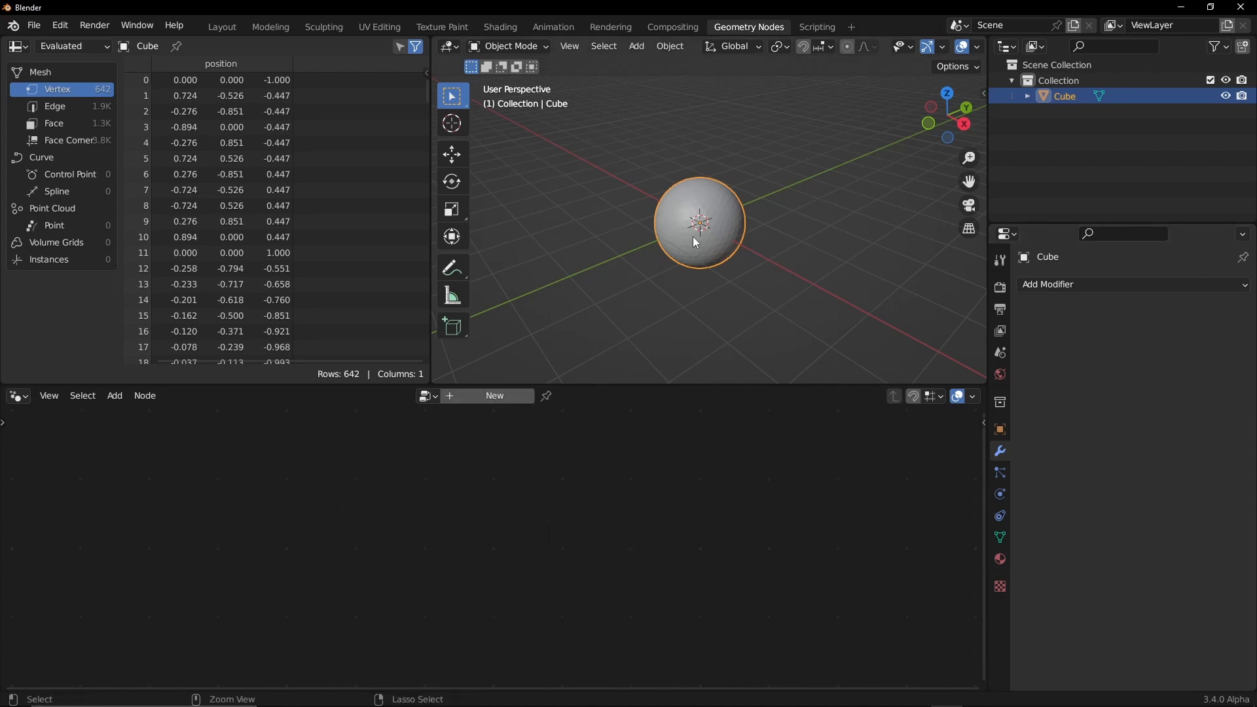
- In Sculpt Mode, pull parts of the sphere outward with the Grab brush at a radius of 153 px
{"action": "key", "text": "ctrl+Tab"}
{"action": "left_click", "coordinate": [696, 308]}
{"action": "middle_click_drag", "start_coordinate": [708, 236], "coordinate": [710, 202], "text": "ctrl"}
{"action": "middle_click_drag", "start_coordinate": [709, 201], "coordinate": [692, 211], "text": "shift"}
{"action": "key", "text": "f"}
{"action": "left_click", "coordinate": [848, 235]}
{"action": "key", "text": "g"}
{"action": "left_click_drag", "start_coordinate": [732, 251], "coordinate": [795, 282]}
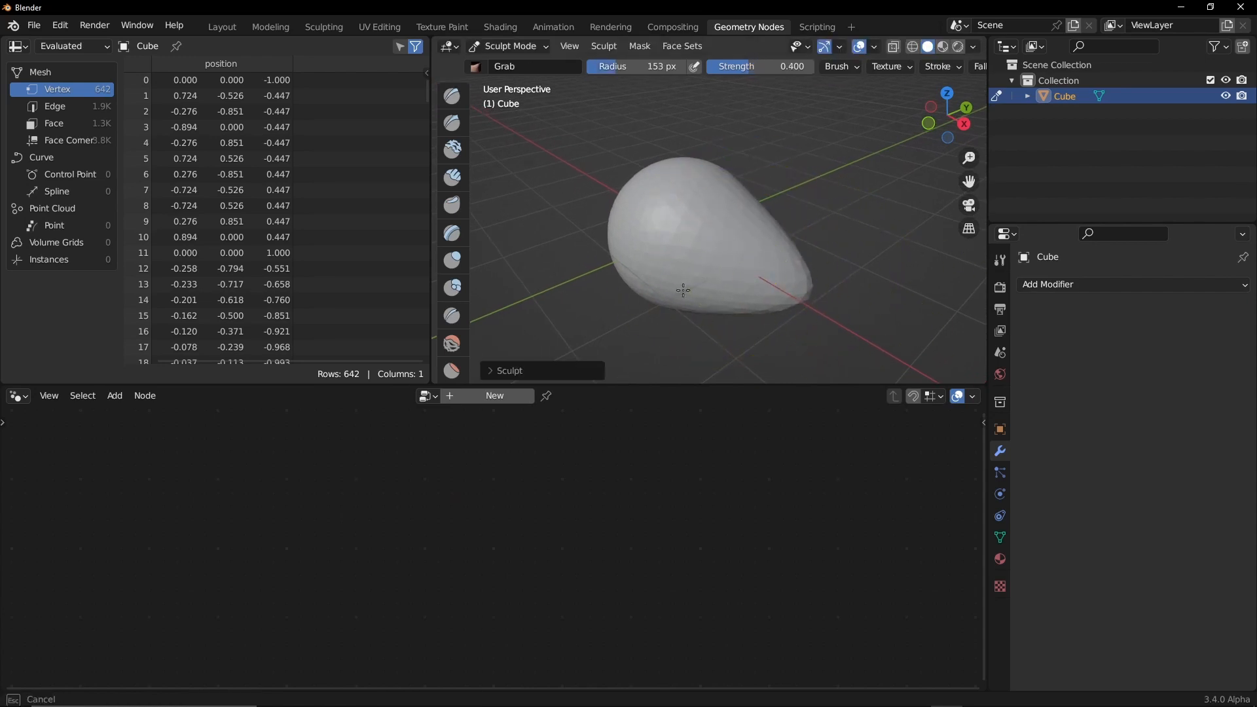
{"action": "left_click_drag", "start_coordinate": [694, 277], "coordinate": [684, 297]}
- Undo the Grab strokes back to Object Mode and reselect the sphere
{"action": "key", "text": "ctrl+z"}
{"action": "key", "text": "ctrl+z"}
{"action": "key", "text": "ctrl+z"}
{"action": "key", "text": "ctrl+z"}
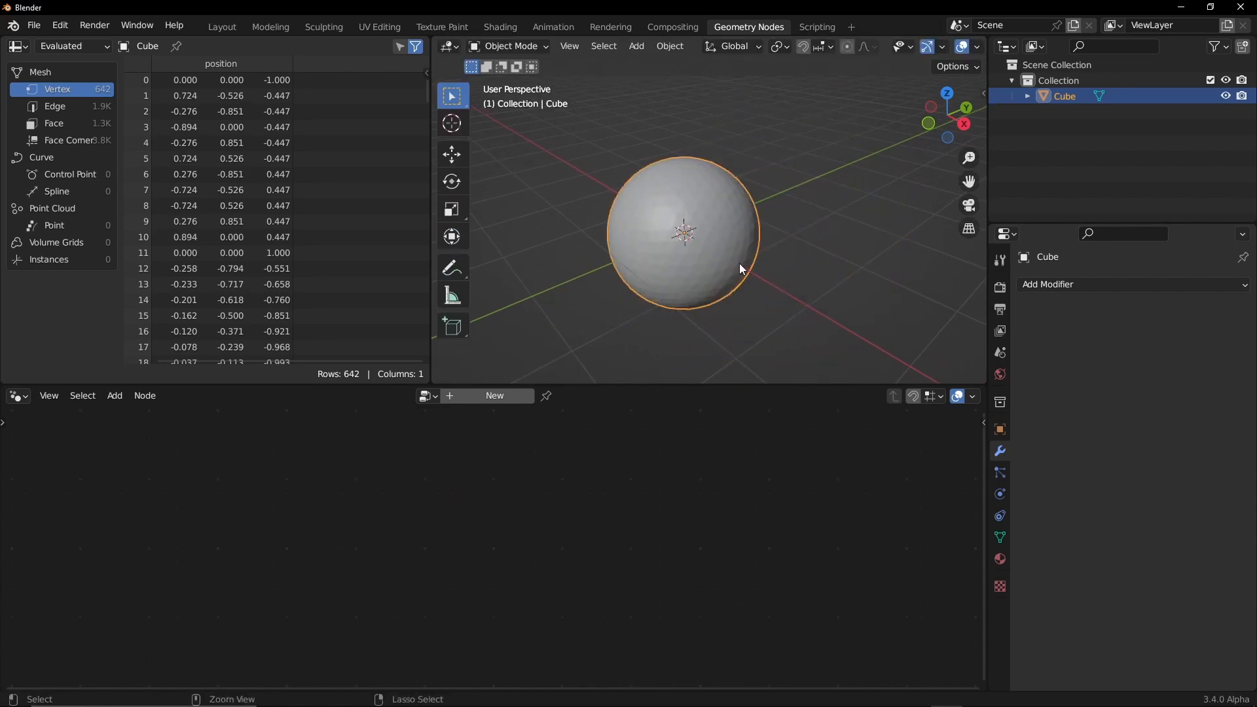
{"action": "key", "text": "ctrl+Tab"}
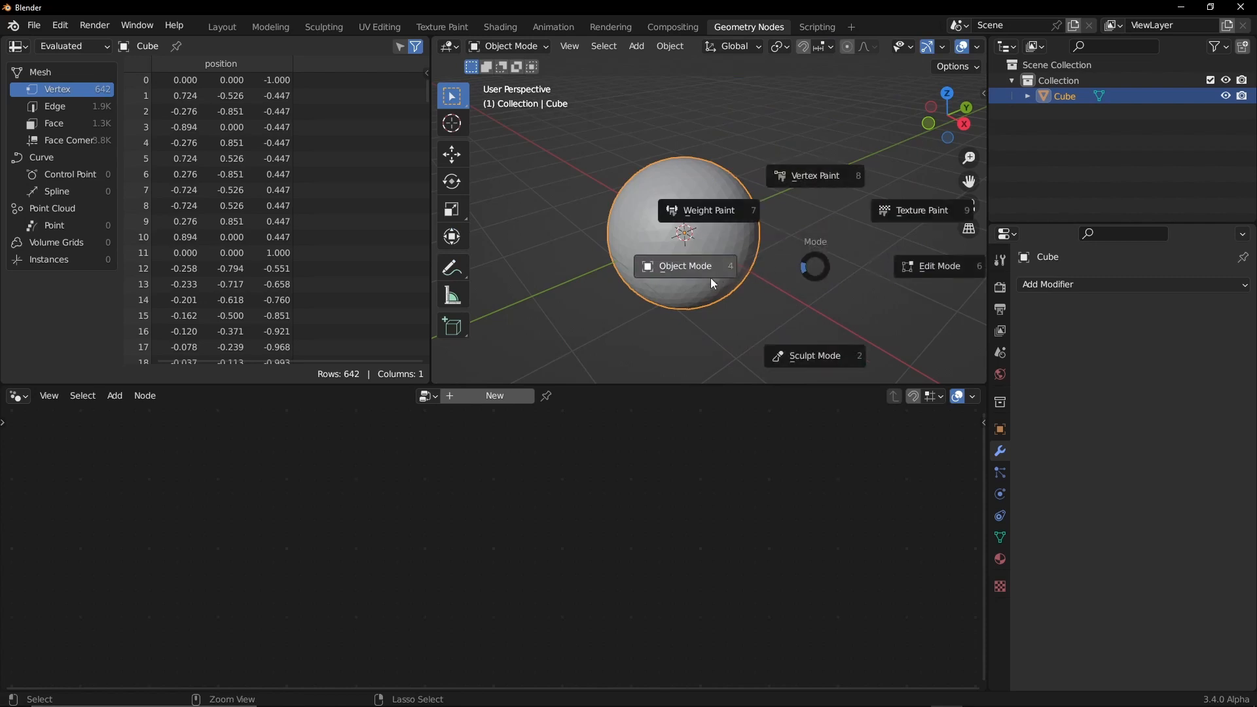
{"action": "left_click", "coordinate": [824, 270]}
{"action": "key", "text": "ctrl+Tab"}
{"action": "left_click", "coordinate": [782, 262]}
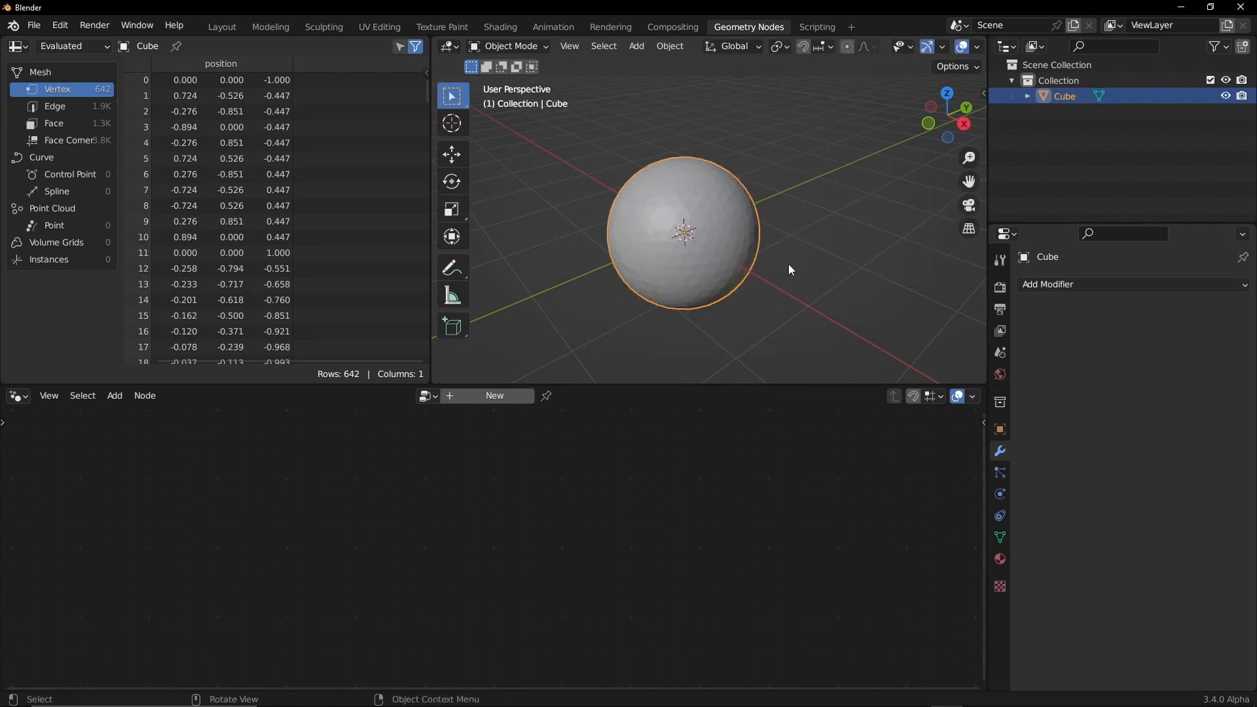
{"action": "left_click", "coordinate": [809, 238]}
{"action": "middle_click_drag", "start_coordinate": [823, 223], "coordinate": [775, 292], "text": "ctrl"}
{"action": "left_click", "coordinate": [690, 265]}
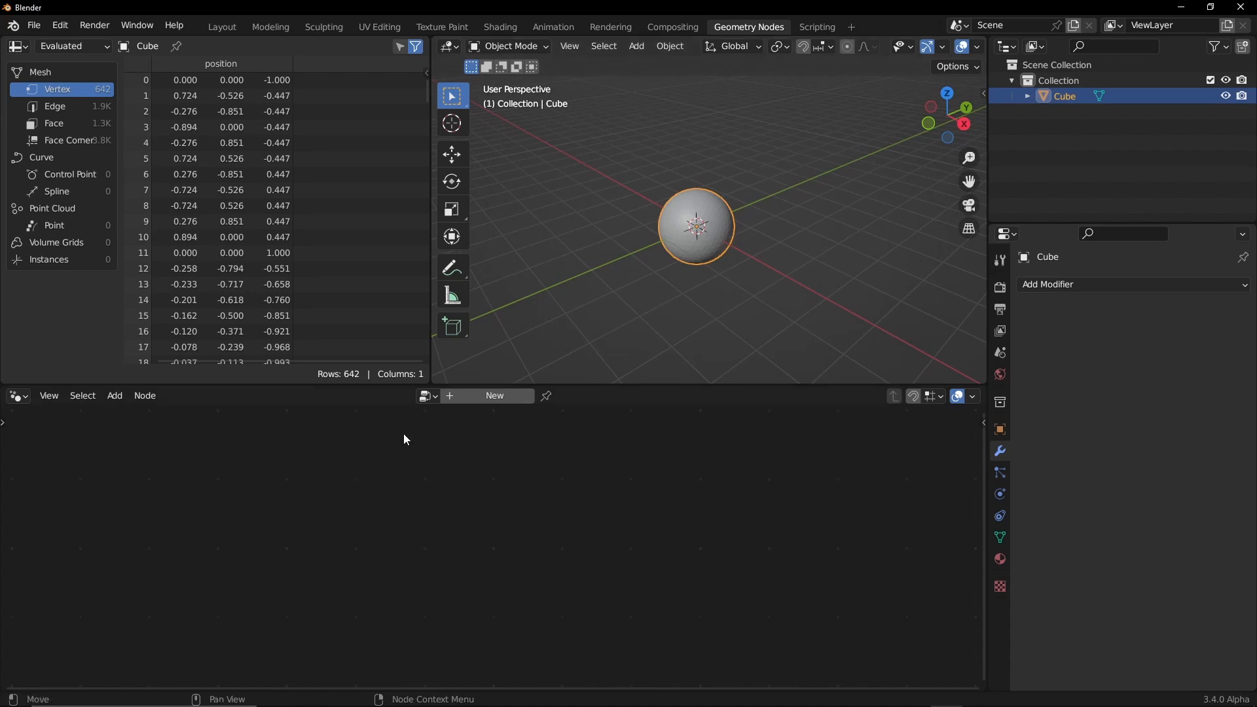
- Try to assign node group A and the Geometry Nodes group to the object without adding a modifier
{"action": "left_click", "coordinate": [428, 398]}
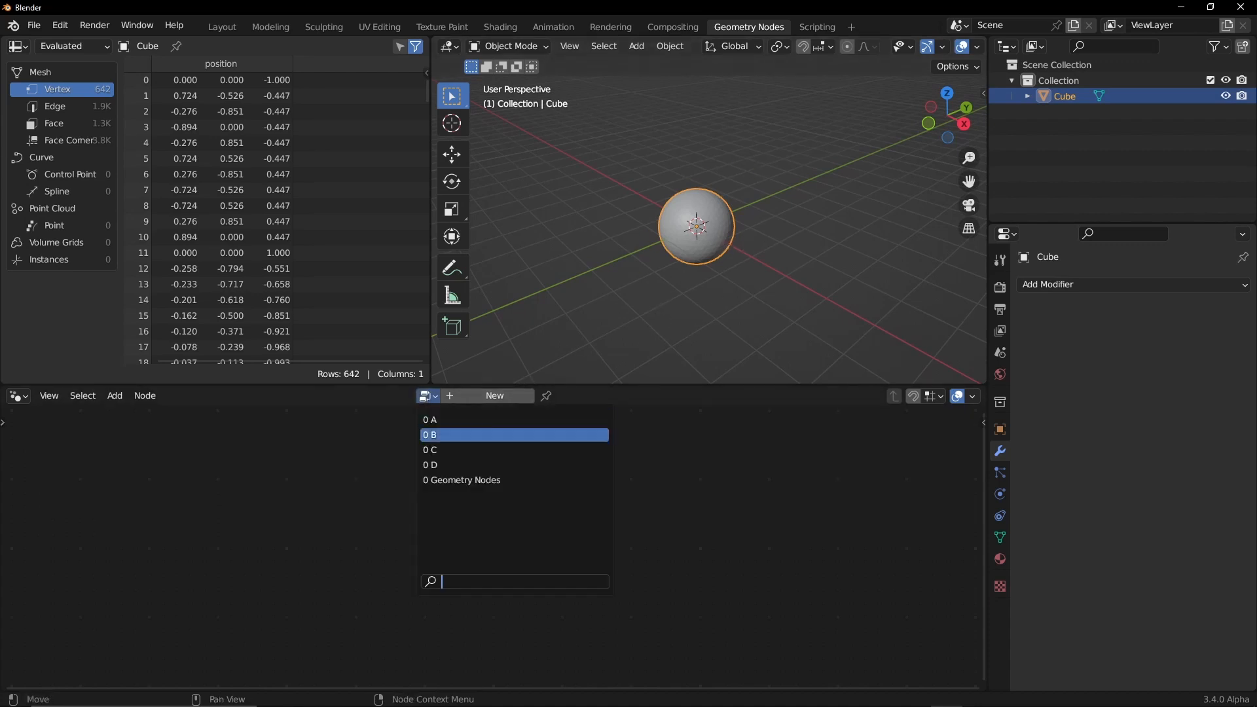
{"action": "left_click", "coordinate": [453, 421]}
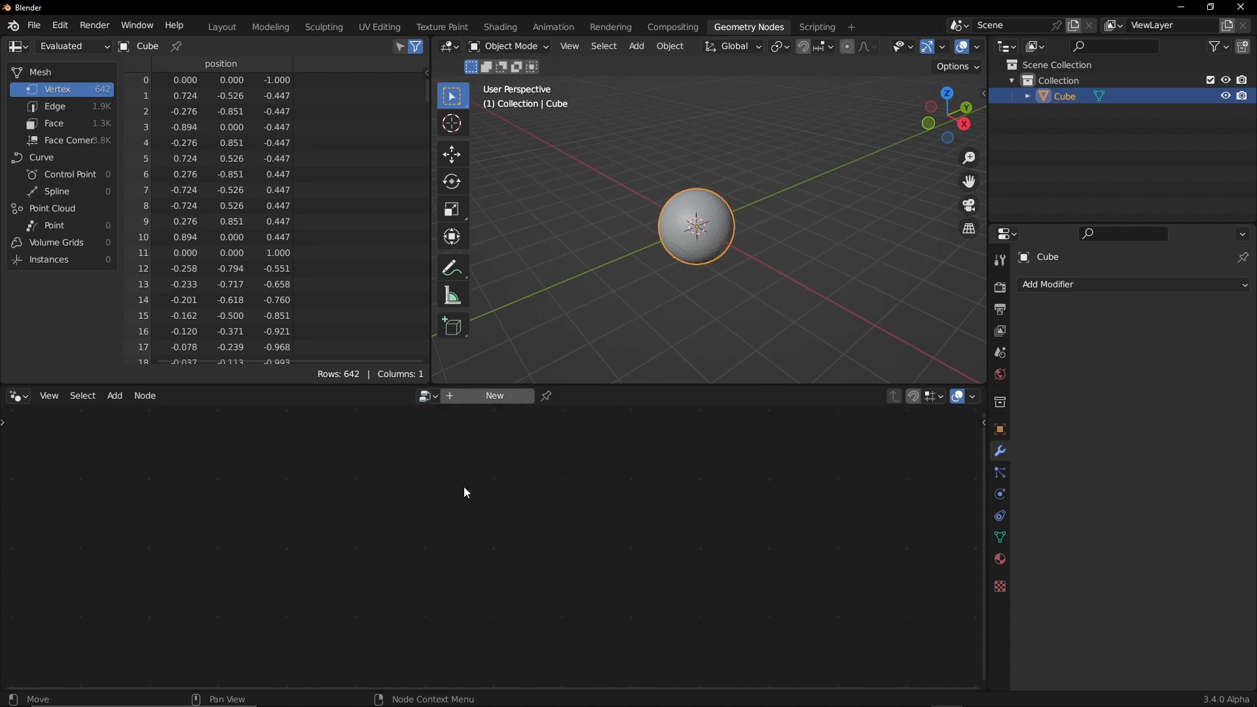
{"action": "left_click", "coordinate": [428, 396]}
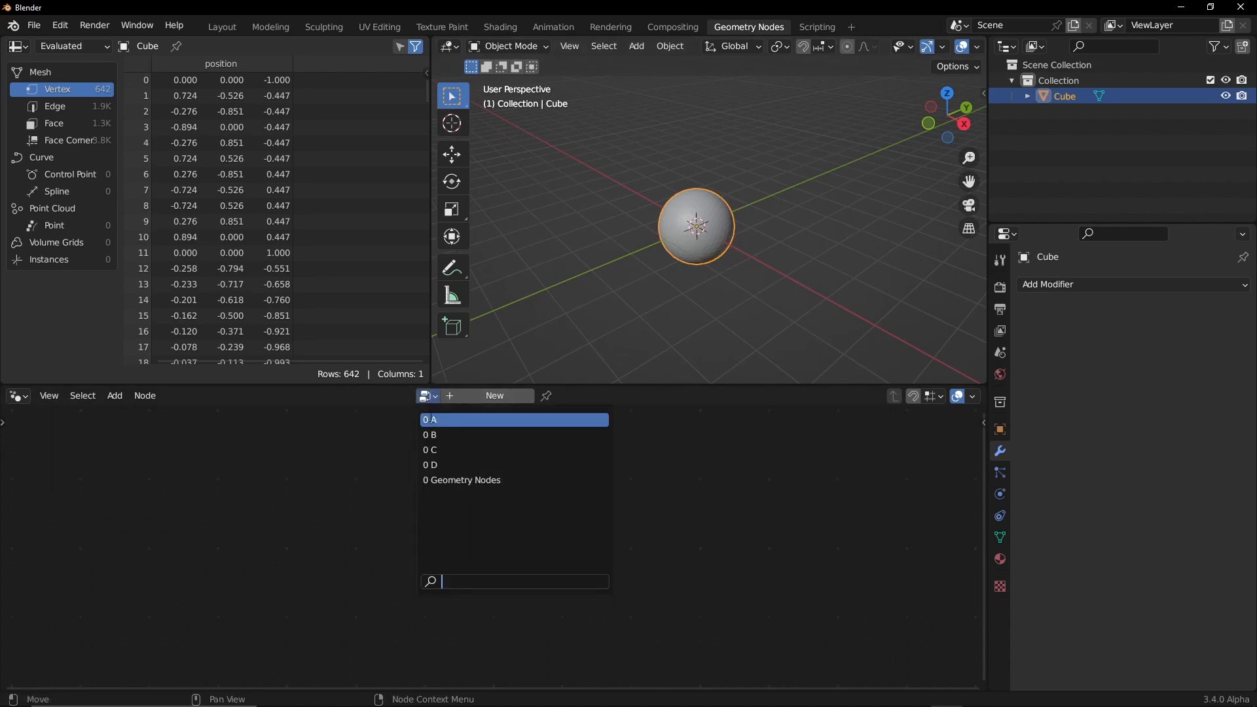
{"action": "left_click", "coordinate": [453, 481]}
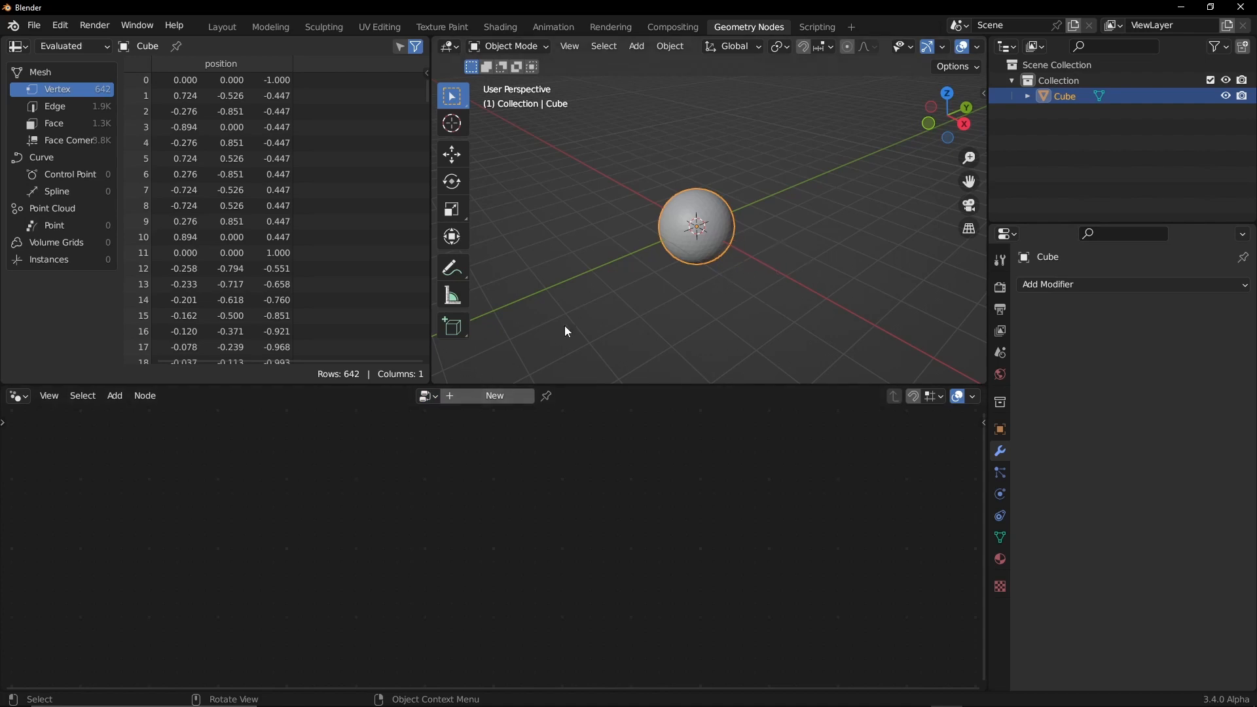
- Add a Geometry Nodes modifier to the object and assign node group A to it
{"action": "left_click", "coordinate": [1137, 286]}
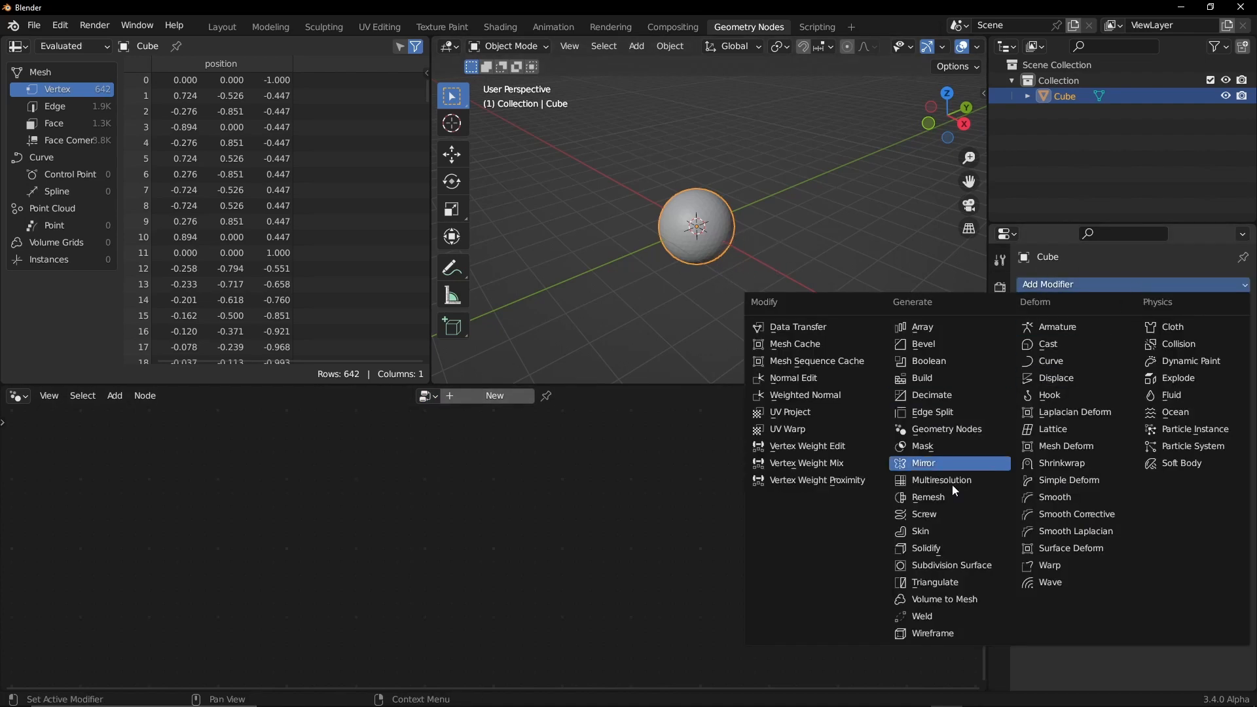
{"action": "left_click", "coordinate": [970, 429]}
{"action": "left_click", "coordinate": [1035, 334]}
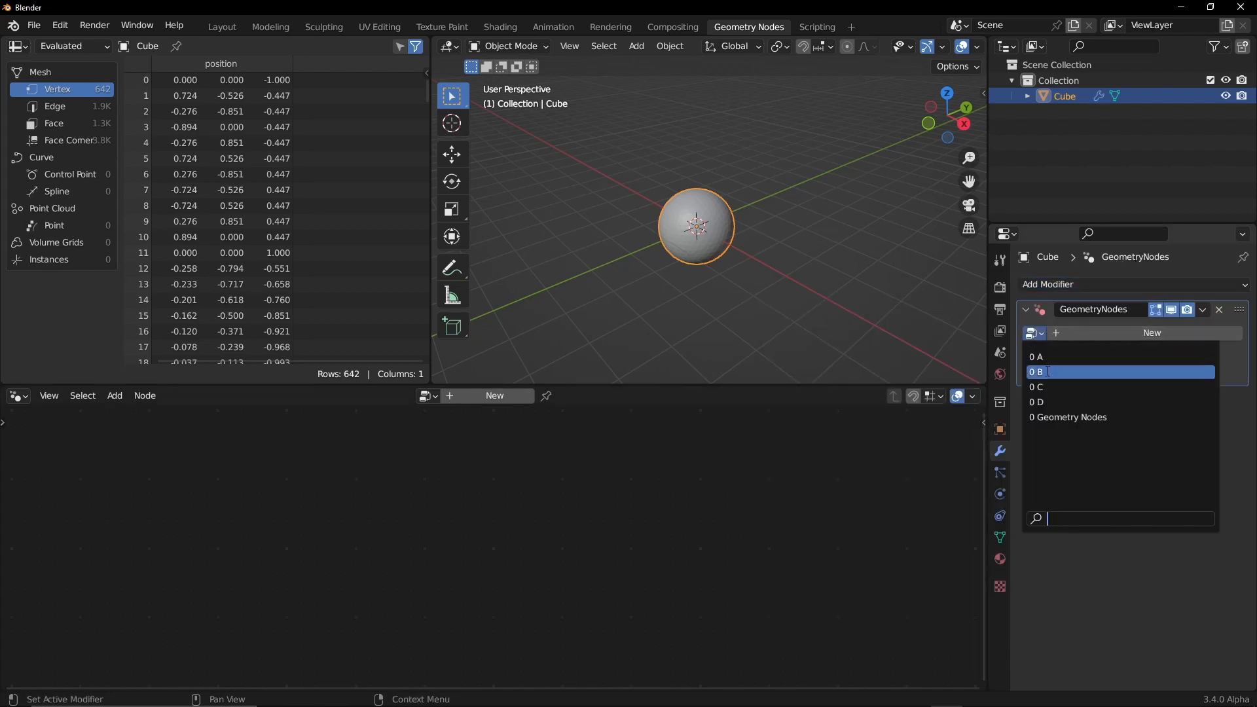
{"action": "left_click", "coordinate": [1034, 353]}
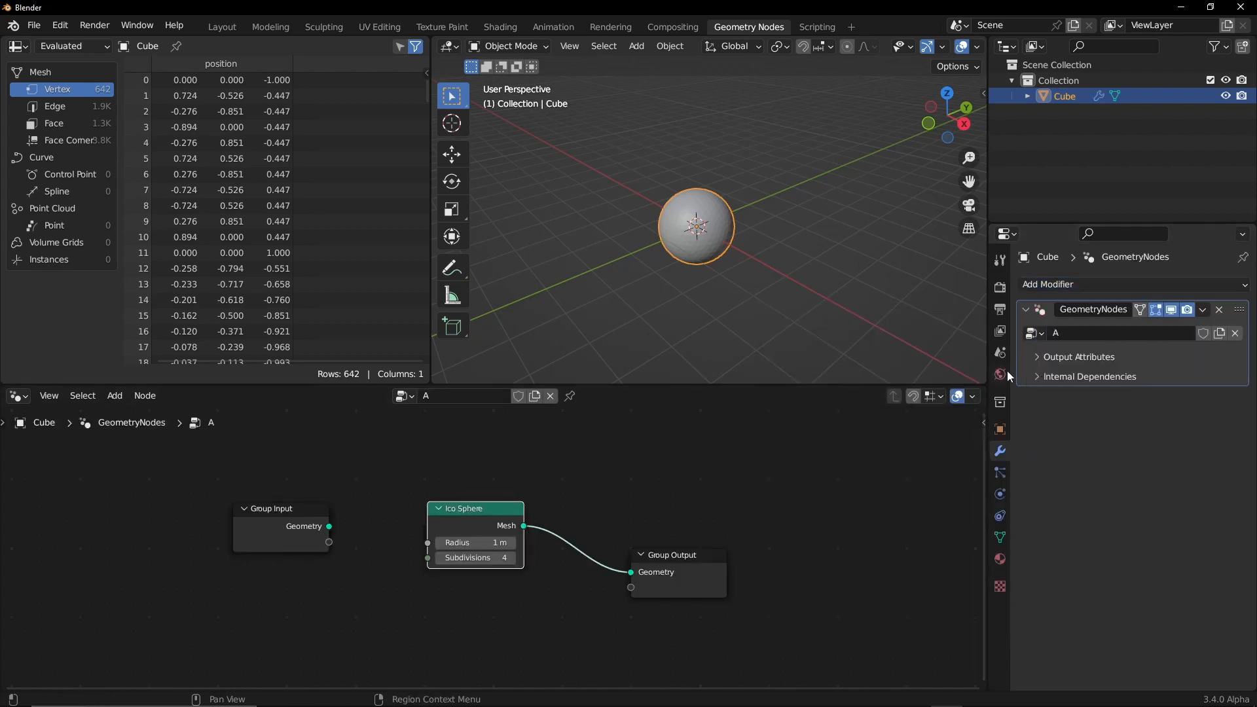
- Add a second Geometry Nodes modifier and assign node group C to it
{"action": "left_click", "coordinate": [1095, 284]}
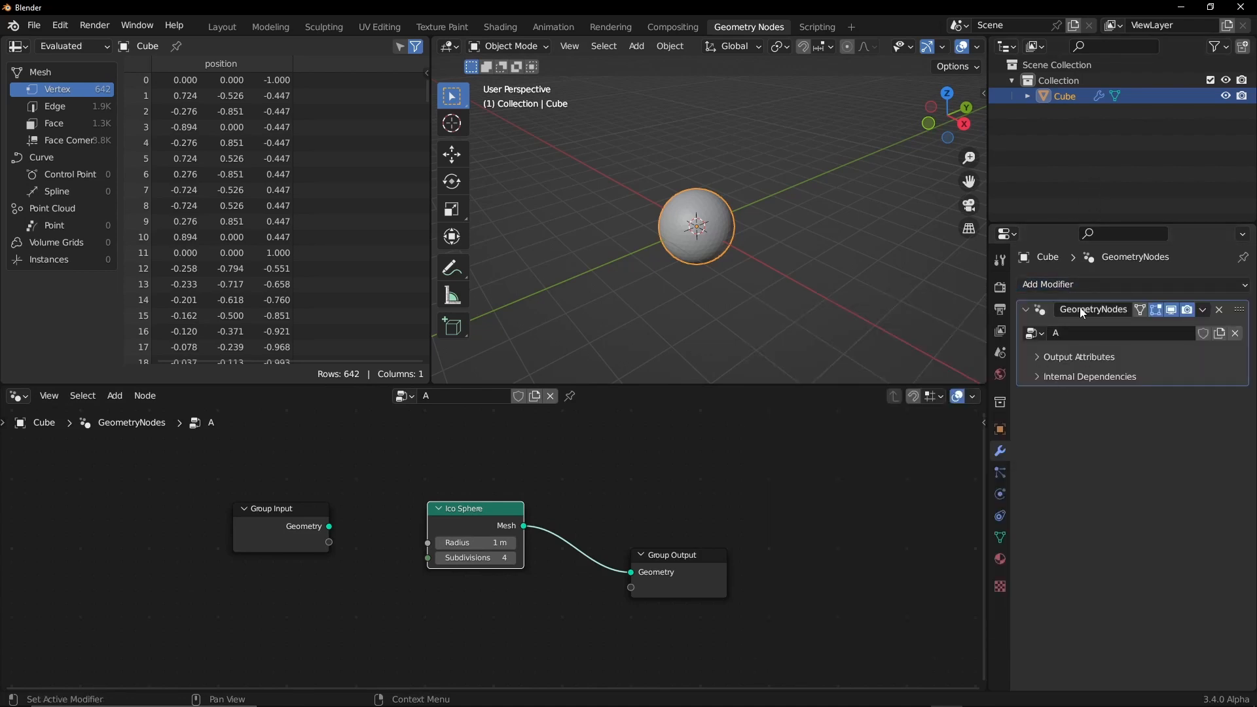
{"action": "left_click", "coordinate": [1090, 285]}
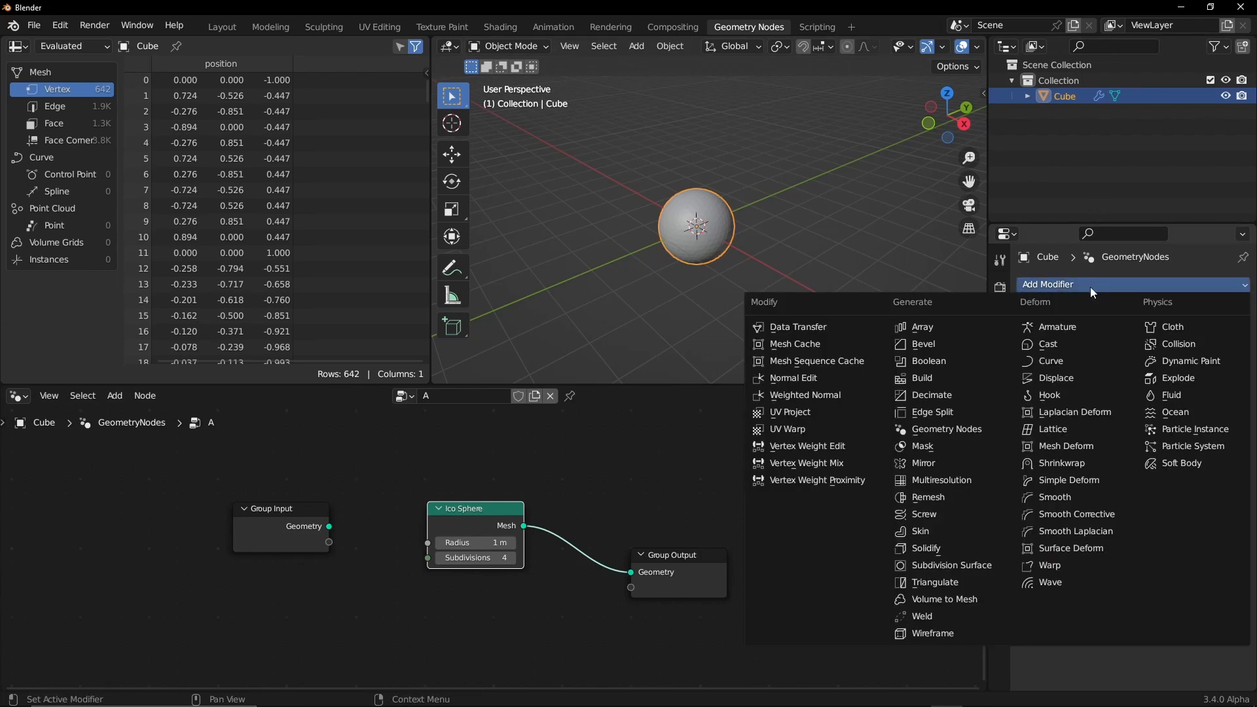
{"action": "left_click", "coordinate": [947, 429]}
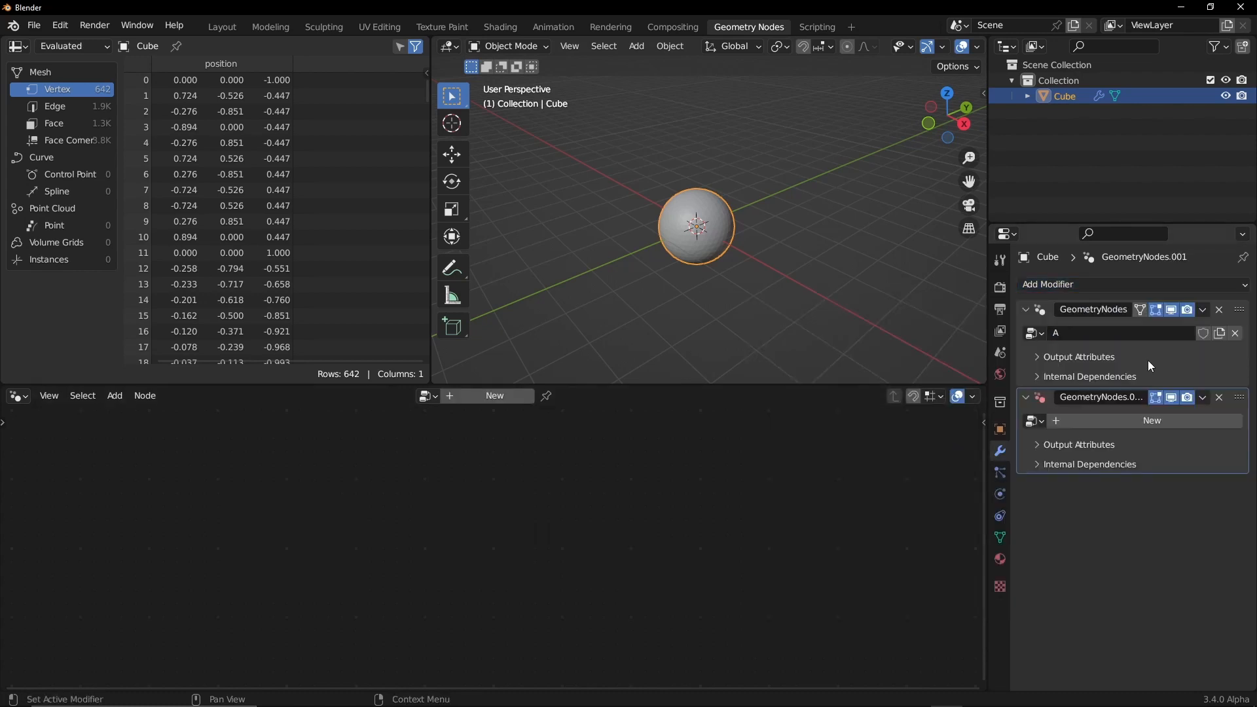
{"action": "left_click", "coordinate": [1034, 421]}
{"action": "left_click", "coordinate": [1047, 475]}
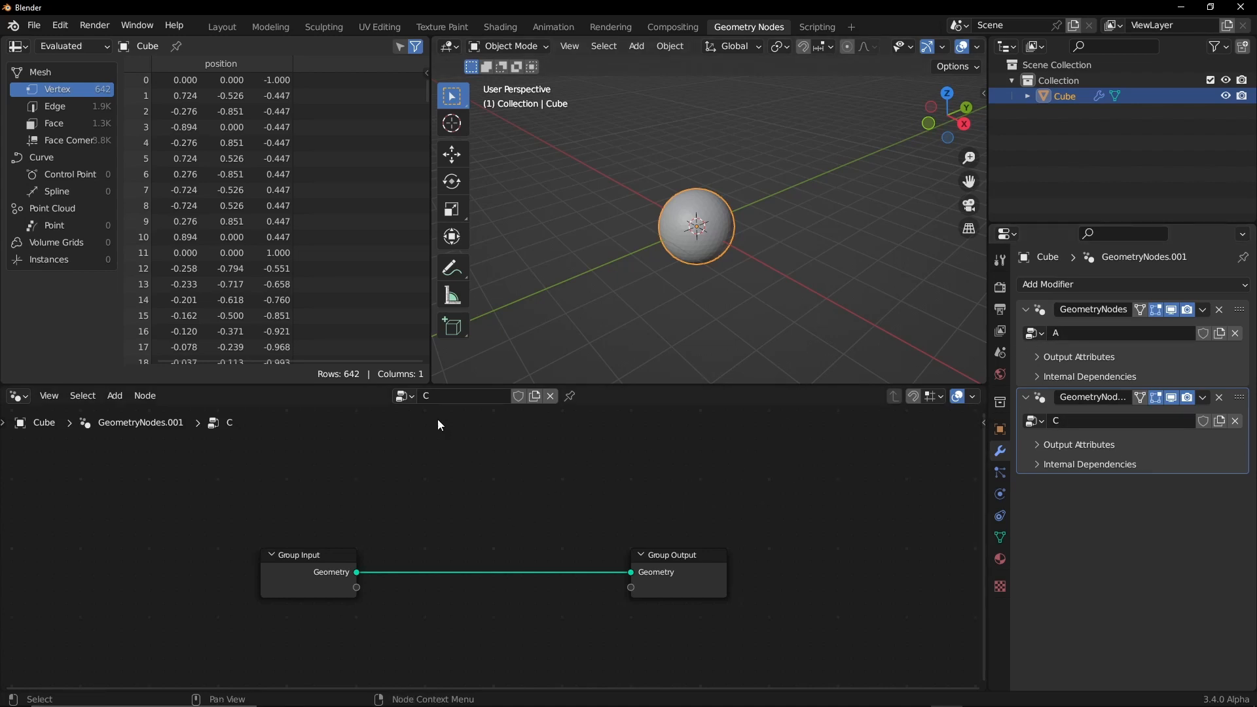
- Insert a Cylinder mesh primitive node onto the link between Group Input and Group Output in node group C
{"action": "key", "text": "shift+a"}
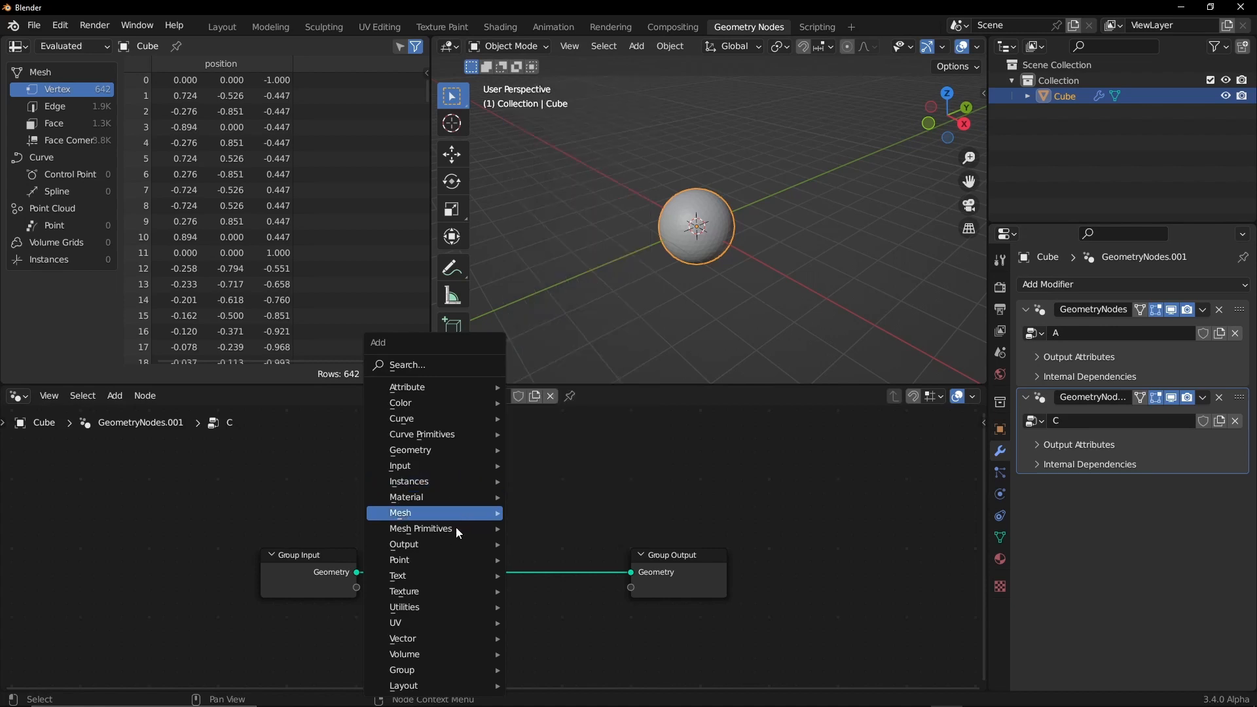
{"action": "mouse_move", "coordinate": [486, 530]}
{"action": "left_click", "coordinate": [547, 575]}
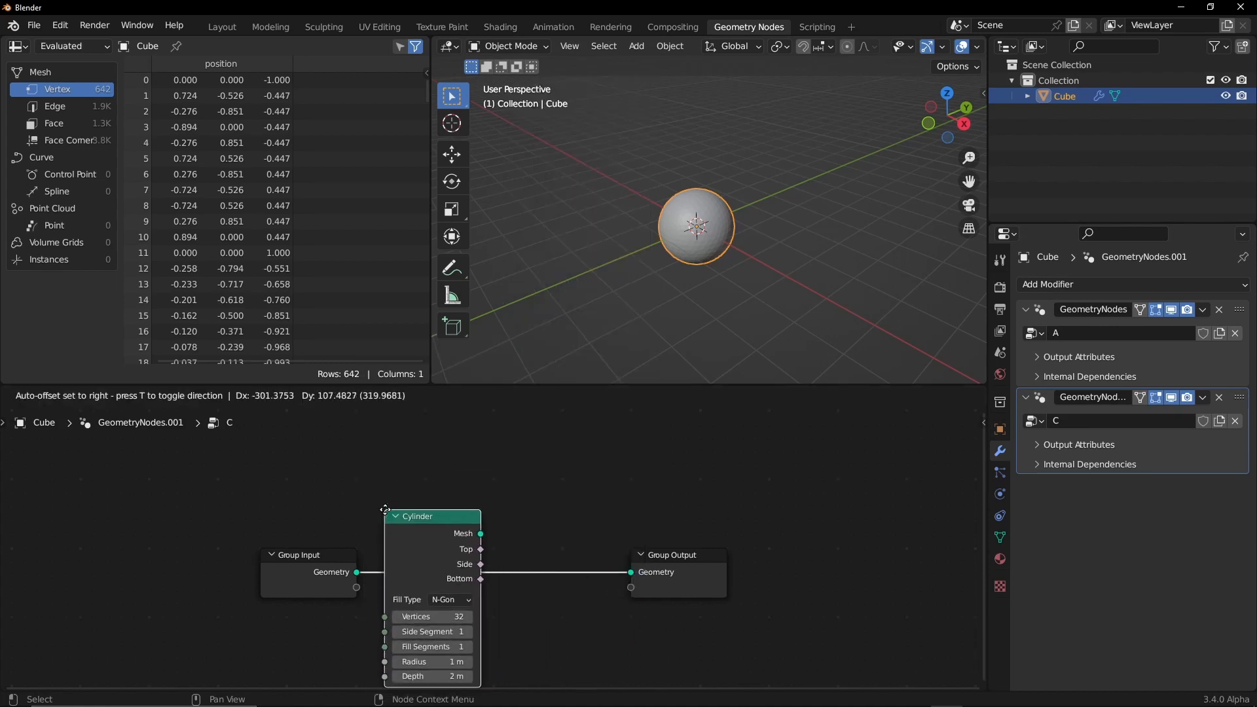
{"action": "left_click", "coordinate": [525, 542]}
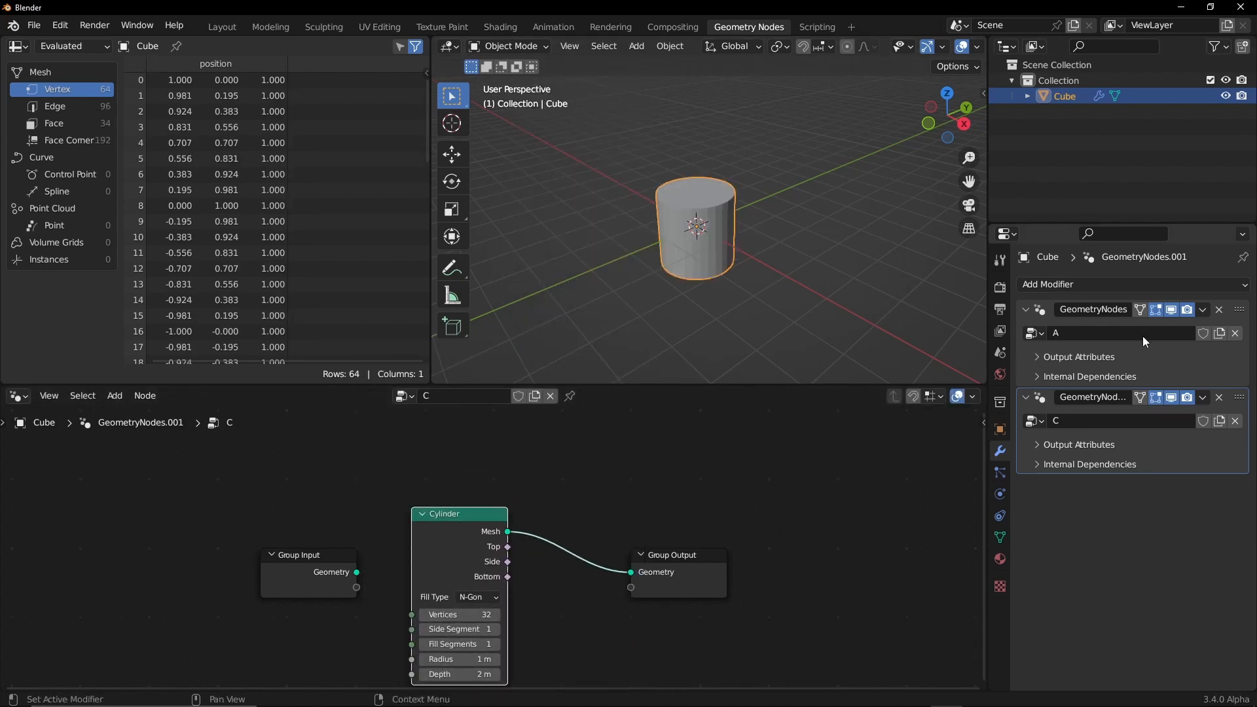
- Make the node group A modifier active and toggle the node group C modifier's viewport display to compare results, leaving it on
{"action": "left_click", "coordinate": [1203, 368]}
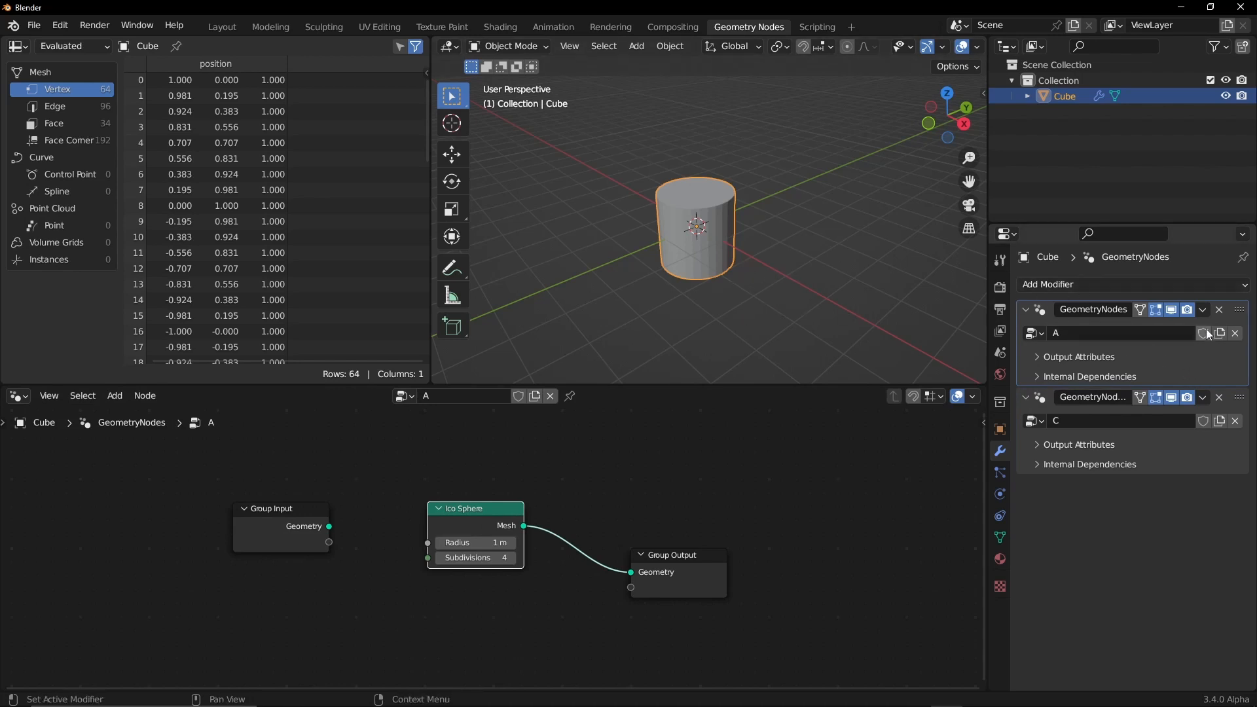
{"action": "left_click", "coordinate": [1171, 397]}
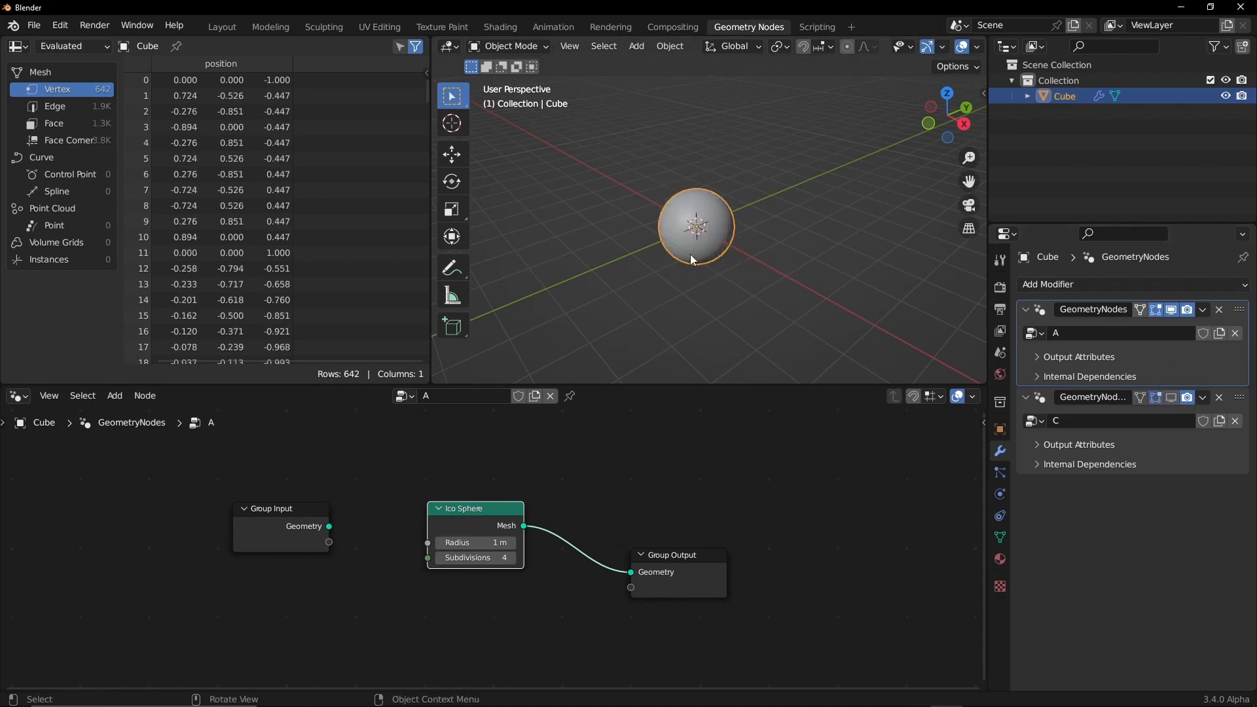
{"action": "left_click", "coordinate": [1169, 398]}
{"action": "left_click", "coordinate": [1170, 398]}
{"action": "left_click", "coordinate": [1171, 398]}
{"action": "left_click", "coordinate": [1171, 398]}
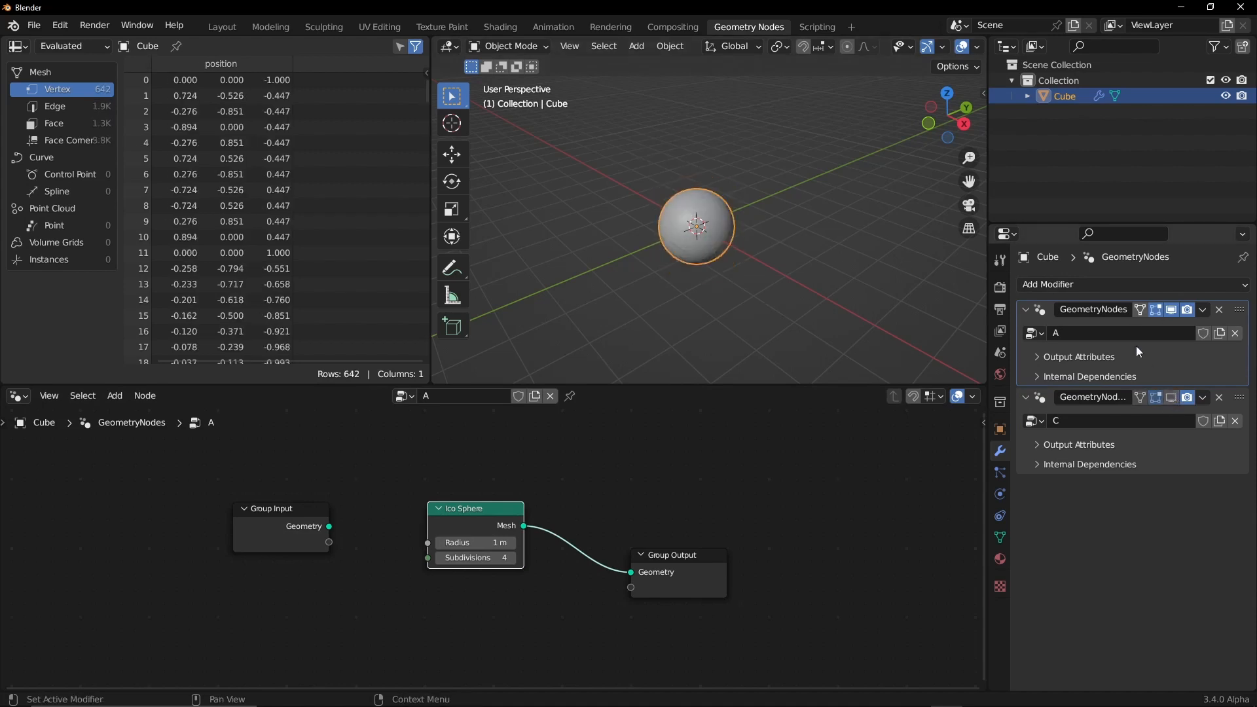
{"action": "left_click", "coordinate": [1171, 398]}
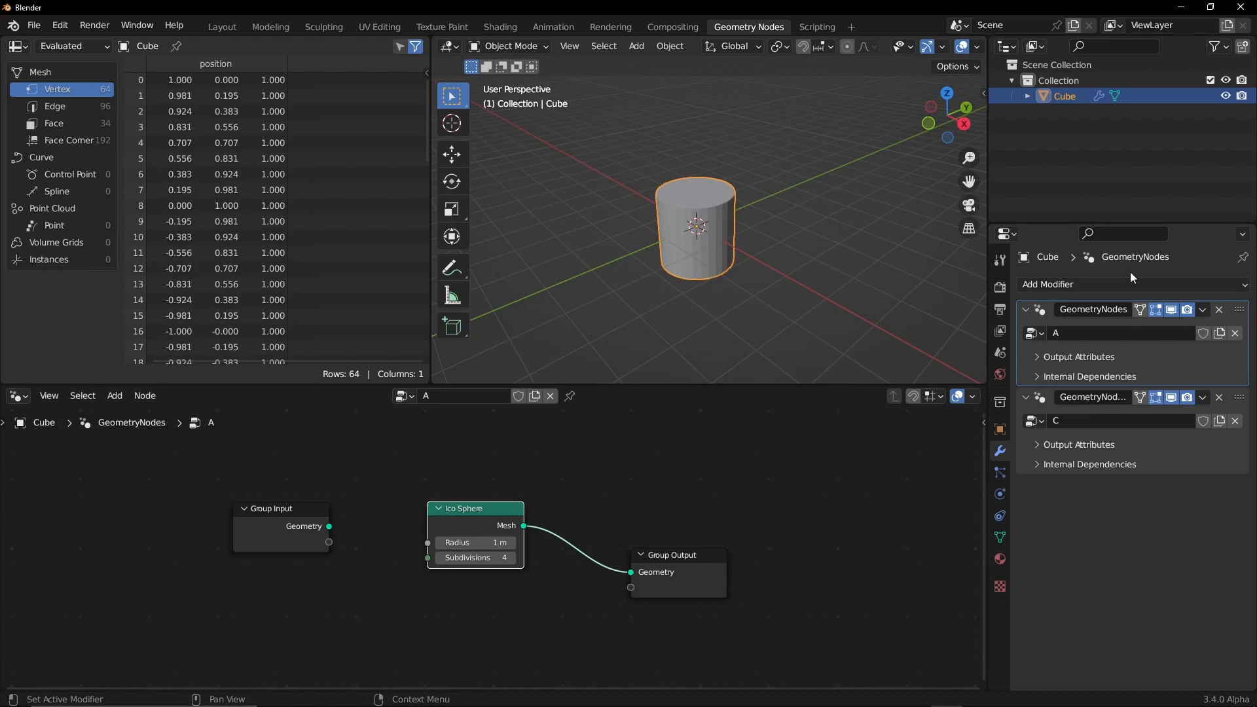
- Add a Wireframe modifier below the two Geometry Nodes modifiers and select the object
{"action": "left_click", "coordinate": [1100, 285]}
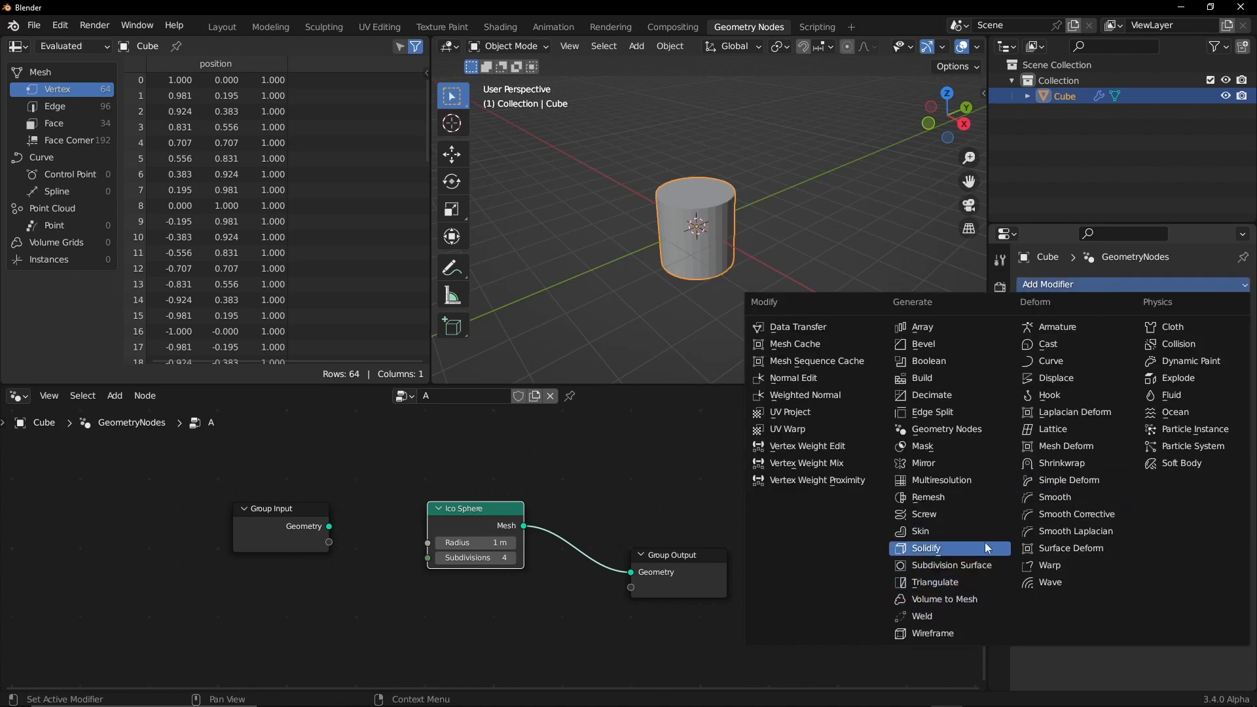
{"action": "left_click", "coordinate": [949, 633]}
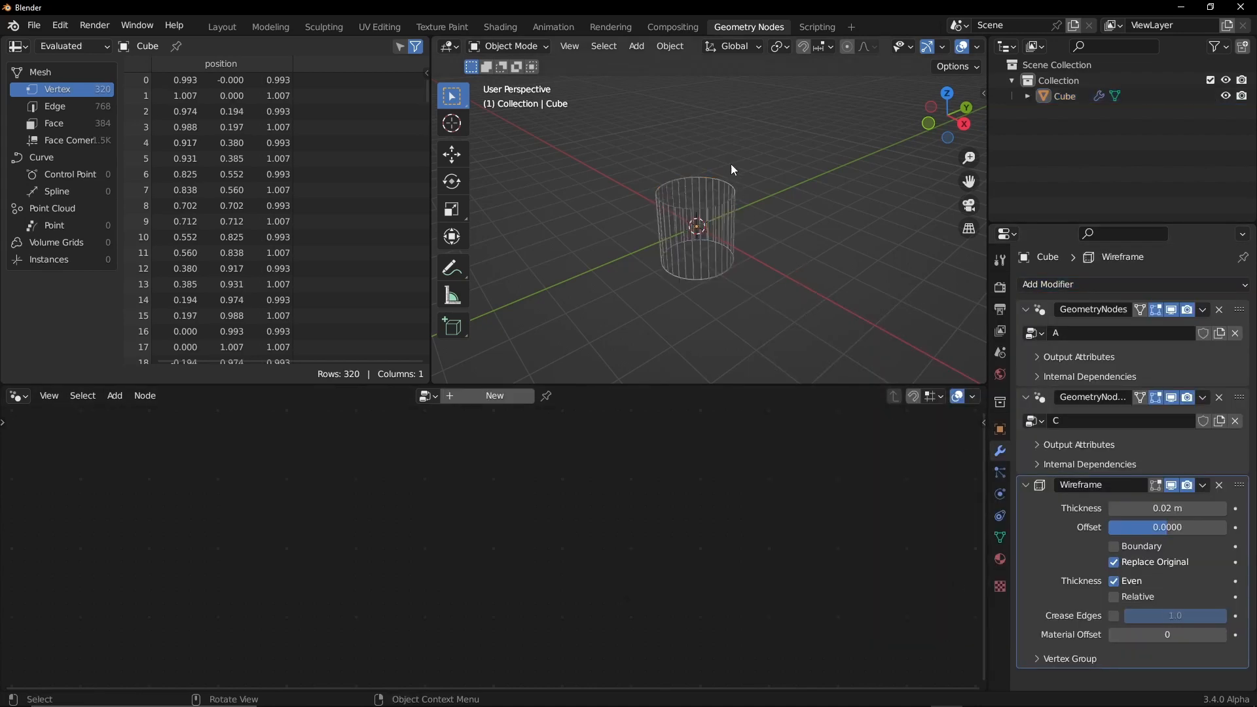
{"action": "middle_click_drag", "start_coordinate": [733, 271], "coordinate": [745, 278]}
{"action": "scroll", "coordinate": [727, 265], "scroll_direction": "up", "scroll_amount": 2}
{"action": "left_click", "coordinate": [714, 219]}
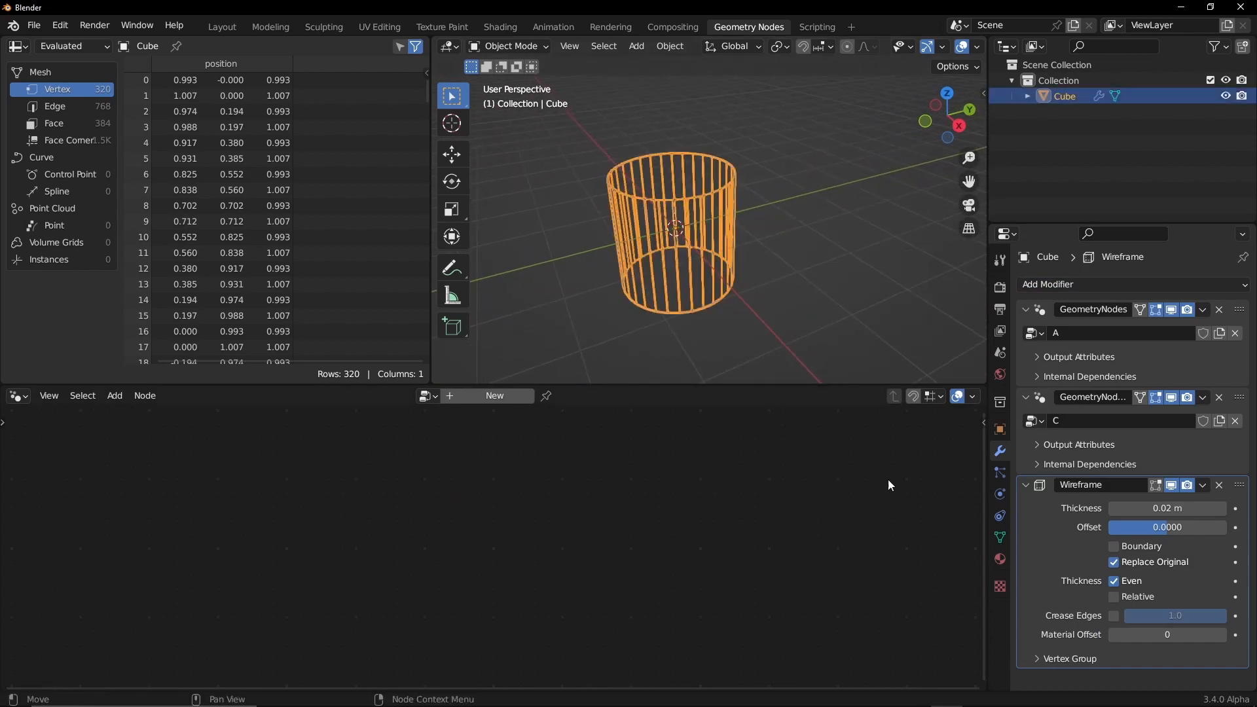
- Collapse all three modifiers in the stack and activate the node group C modifier followed by the node group A modifier to show their node trees
{"action": "left_click", "coordinate": [1026, 486]}
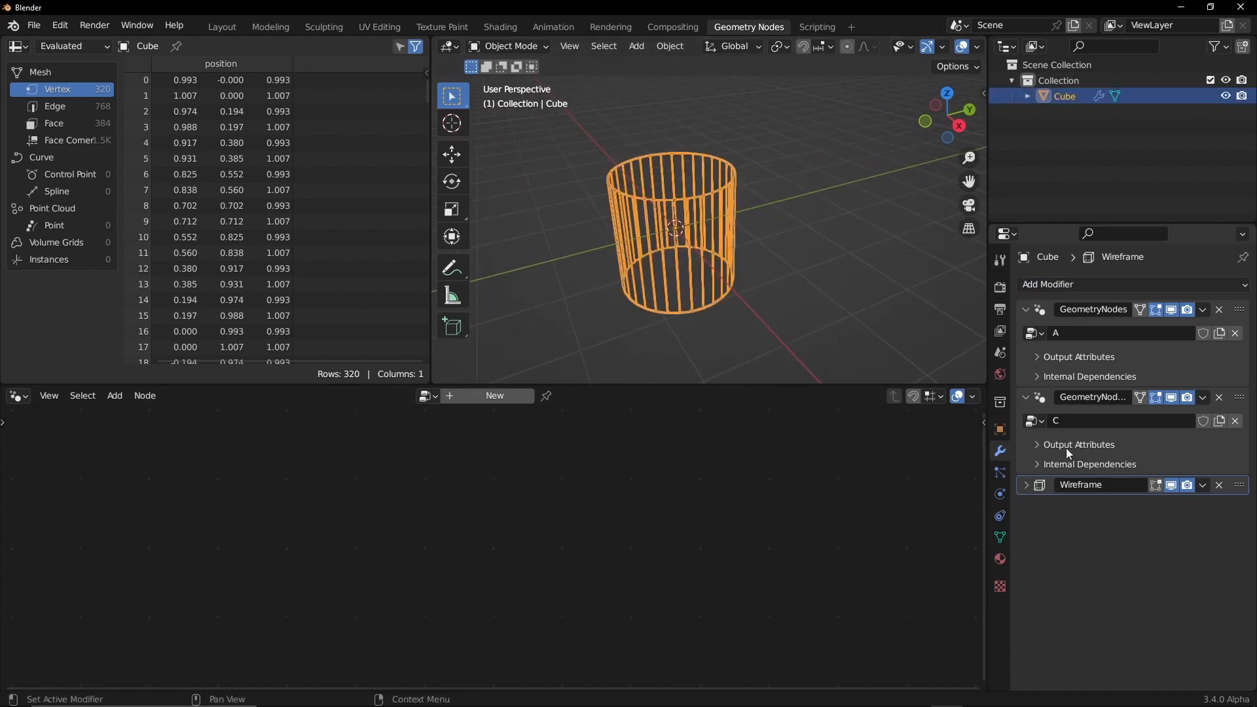
{"action": "left_click", "coordinate": [1026, 398]}
{"action": "left_click", "coordinate": [1025, 310]}
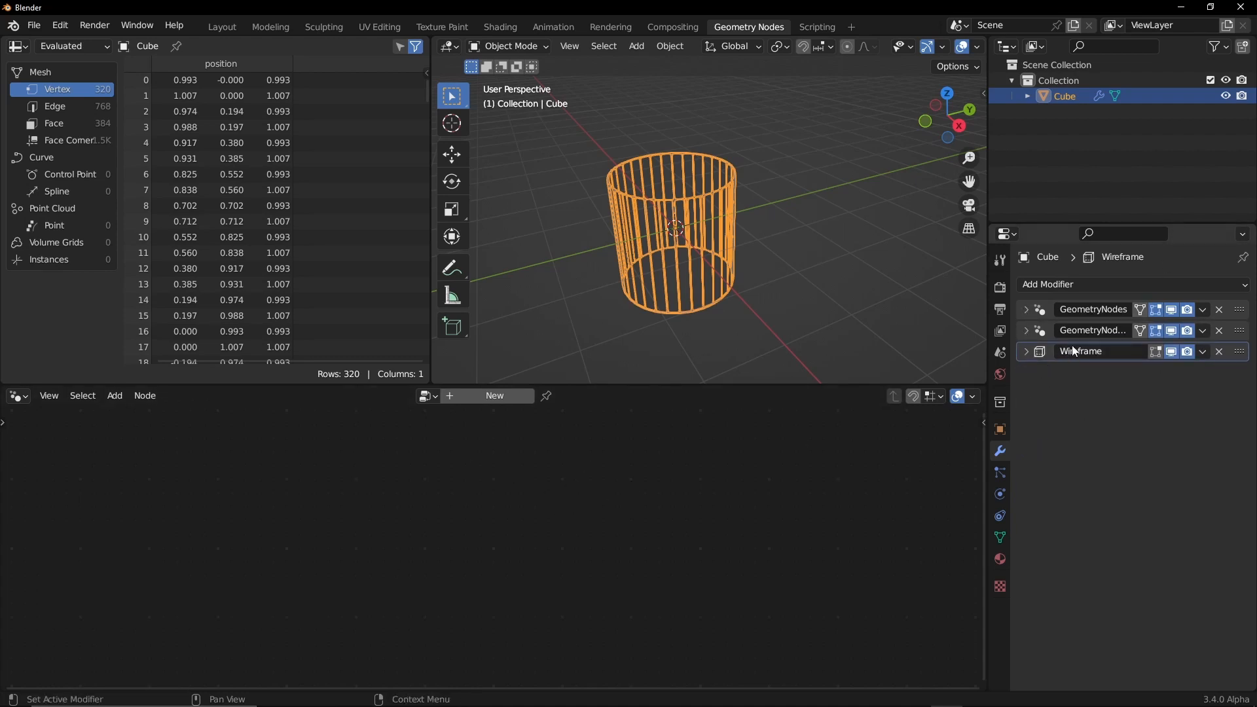
{"action": "left_click", "coordinate": [1234, 335]}
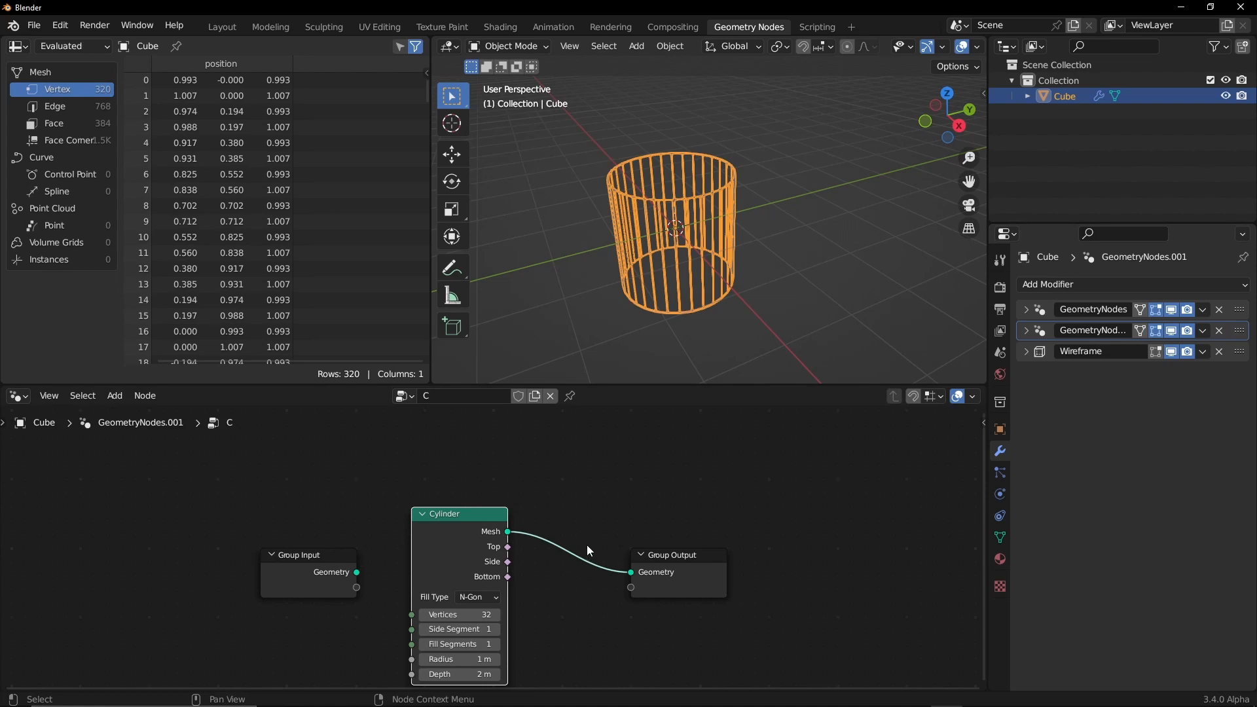
{"action": "left_click", "coordinate": [1241, 311]}
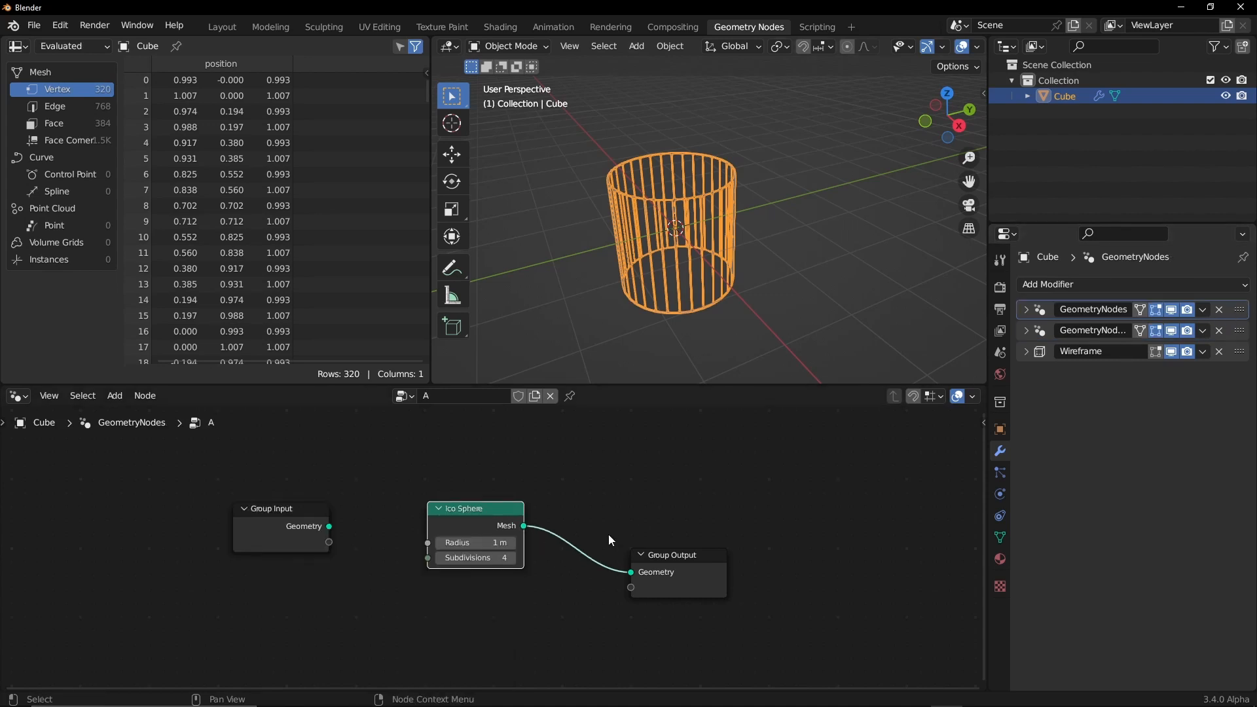
- Turn off the viewport display of the node group C modifier and deselect the object to inspect the wireframed ico sphere
{"action": "left_click", "coordinate": [1172, 332]}
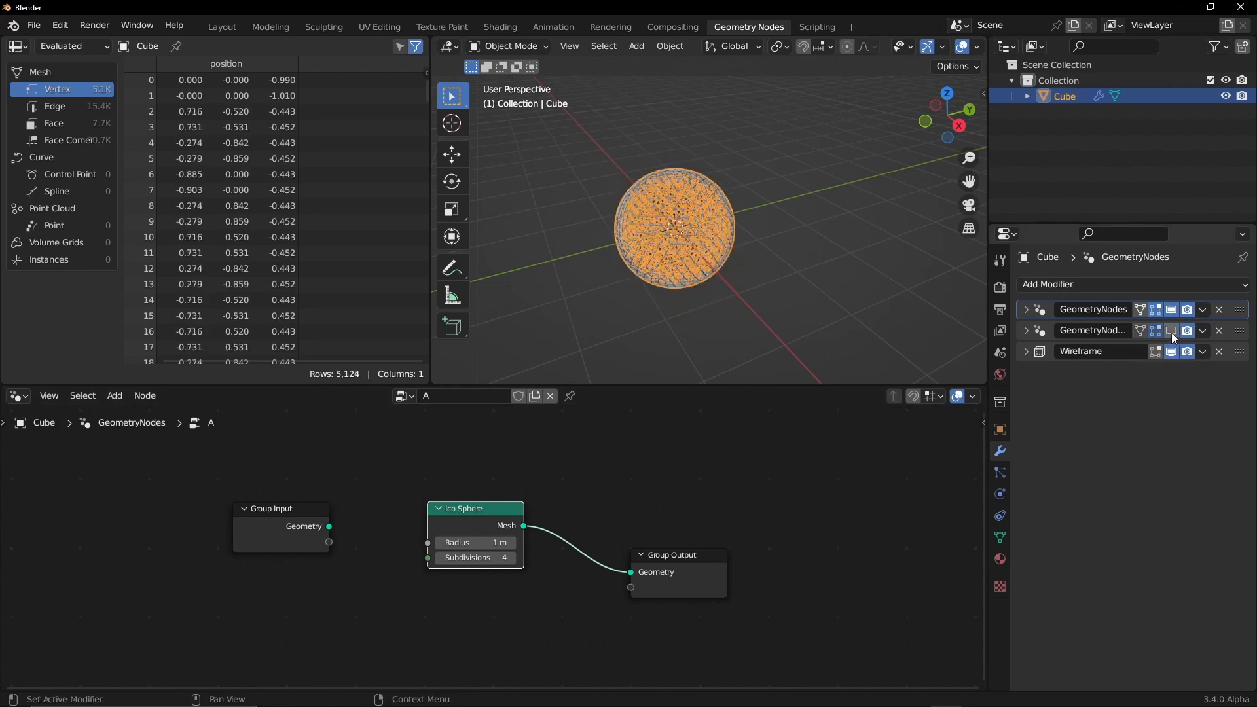
{"action": "left_click_drag", "start_coordinate": [772, 314], "coordinate": [784, 242], "text": "ctrl+alt"}
{"action": "left_click_drag", "start_coordinate": [783, 262], "coordinate": [760, 315], "text": "alt"}
{"action": "left_click", "coordinate": [813, 308]}
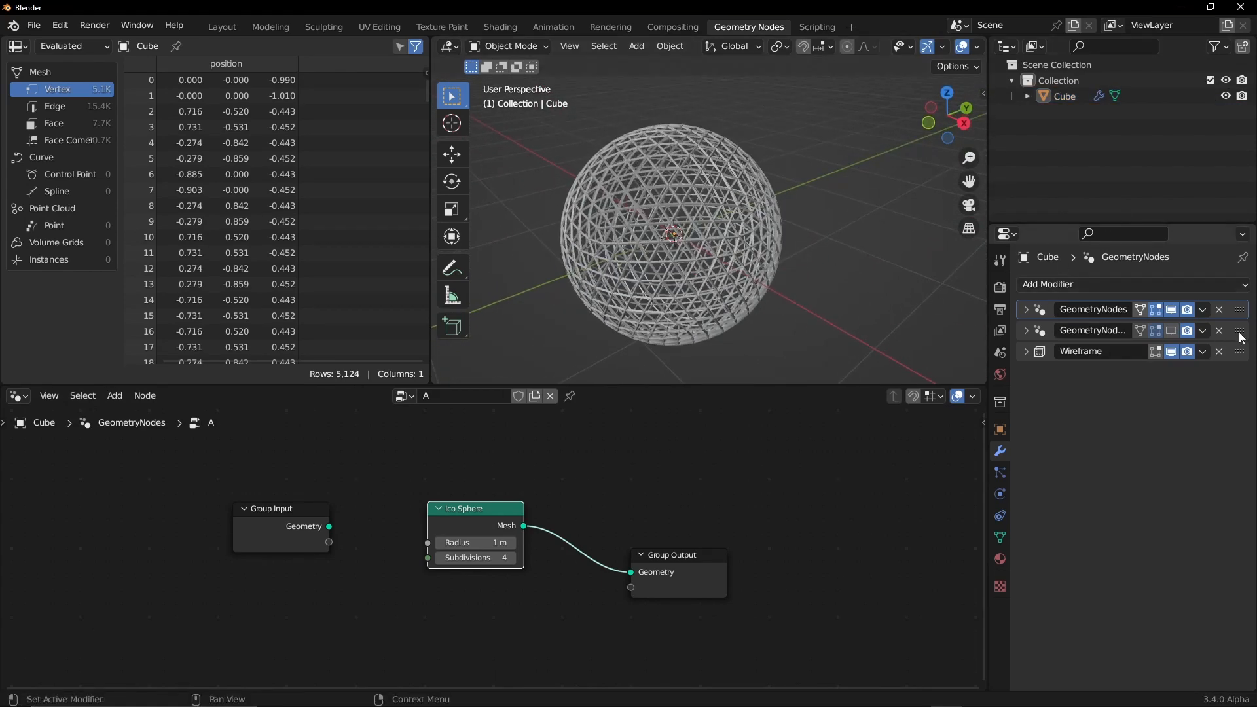
- Remove the Wireframe modifier and both Geometry Nodes modifiers from the Cube object
{"action": "left_click", "coordinate": [1219, 352]}
{"action": "left_click", "coordinate": [1219, 330]}
{"action": "left_click", "coordinate": [1219, 310]}
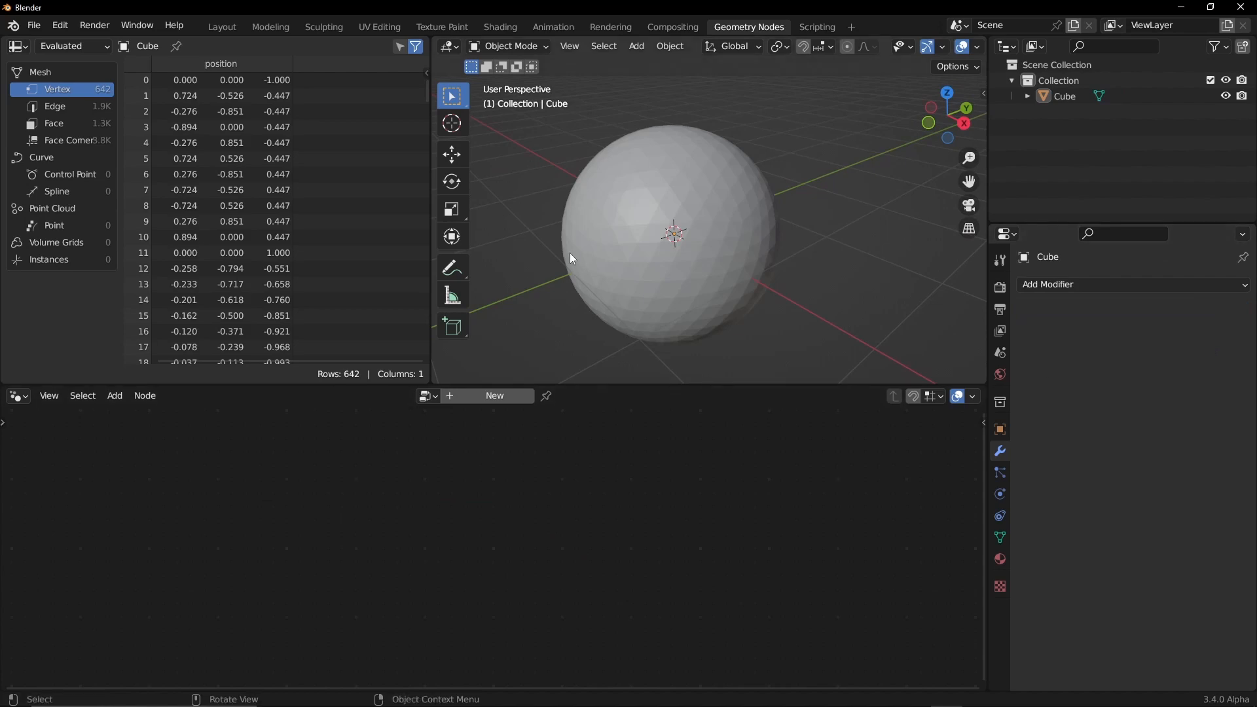